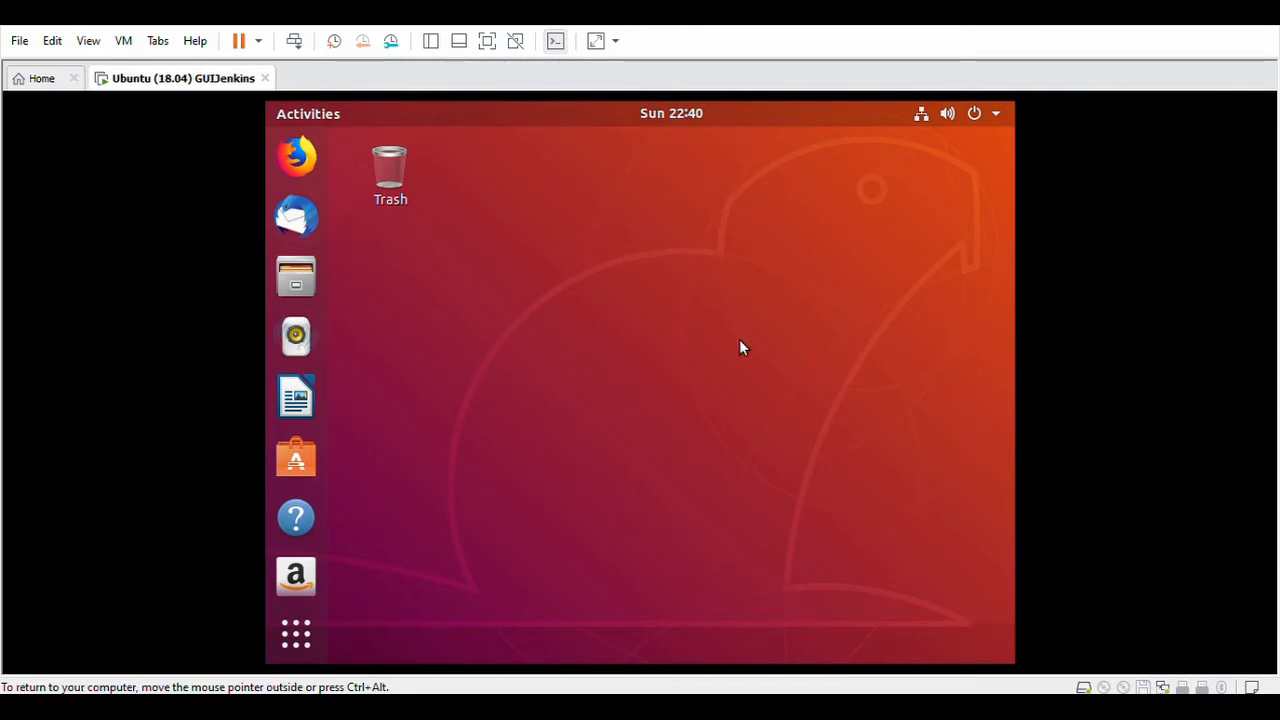
Launch a terminal from the Ubuntu desktop's right-click Open Terminal entry.
{"action": "right_click", "coordinate": [553, 278]}
{"action": "left_click", "coordinate": [648, 436]}
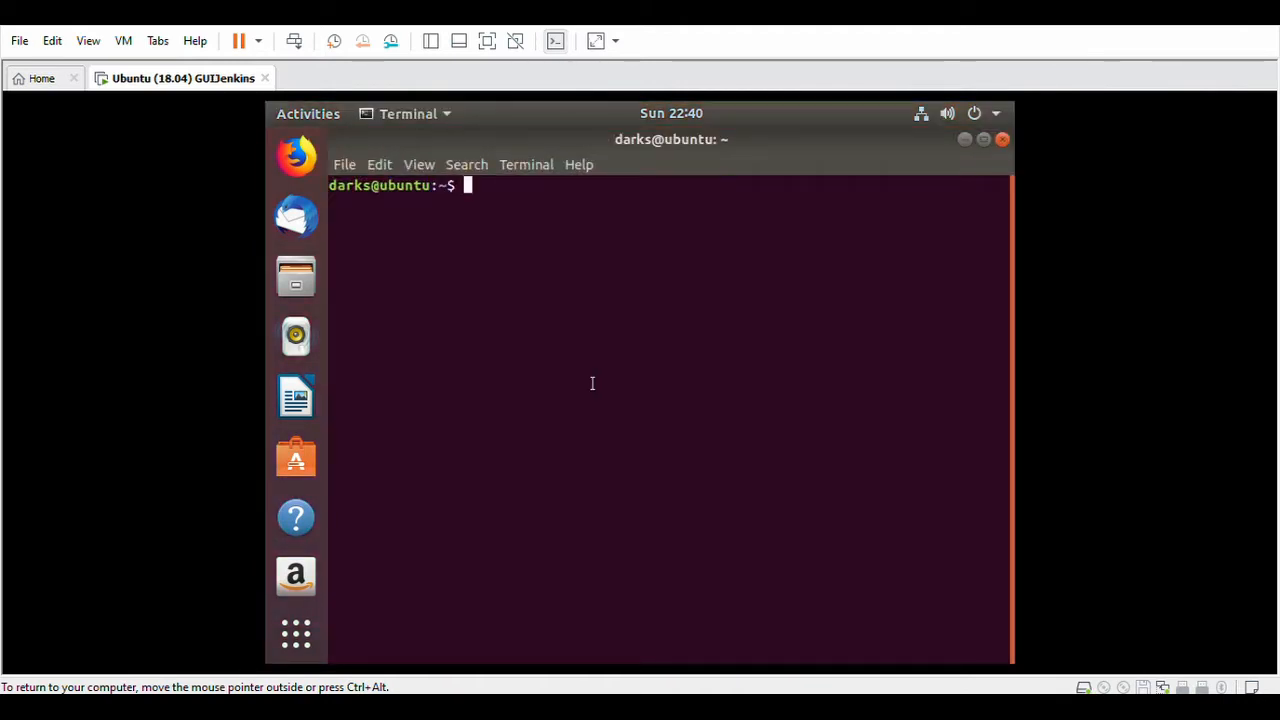
Become root with sudo su and refresh the package lists with apt-get update.
{"action": "type", "text": "sudo su"}
{"action": "key", "text": "Return"}
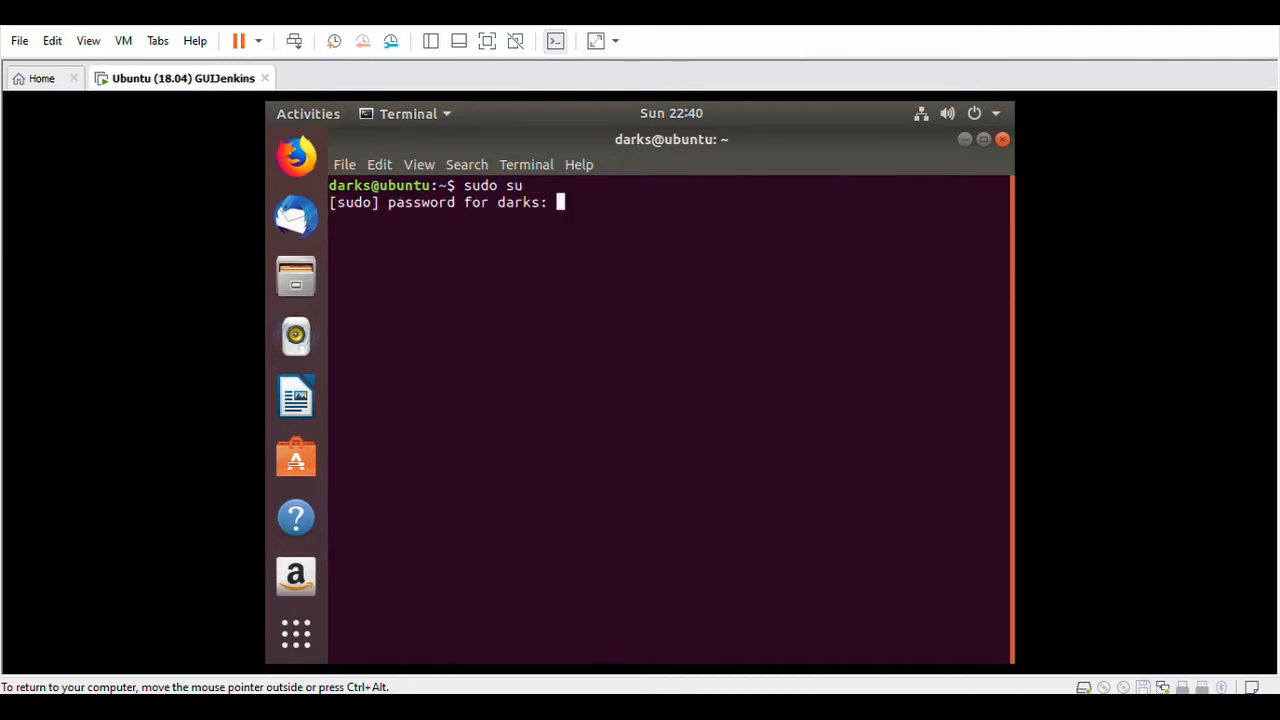
{"action": "key", "text": "Return"}
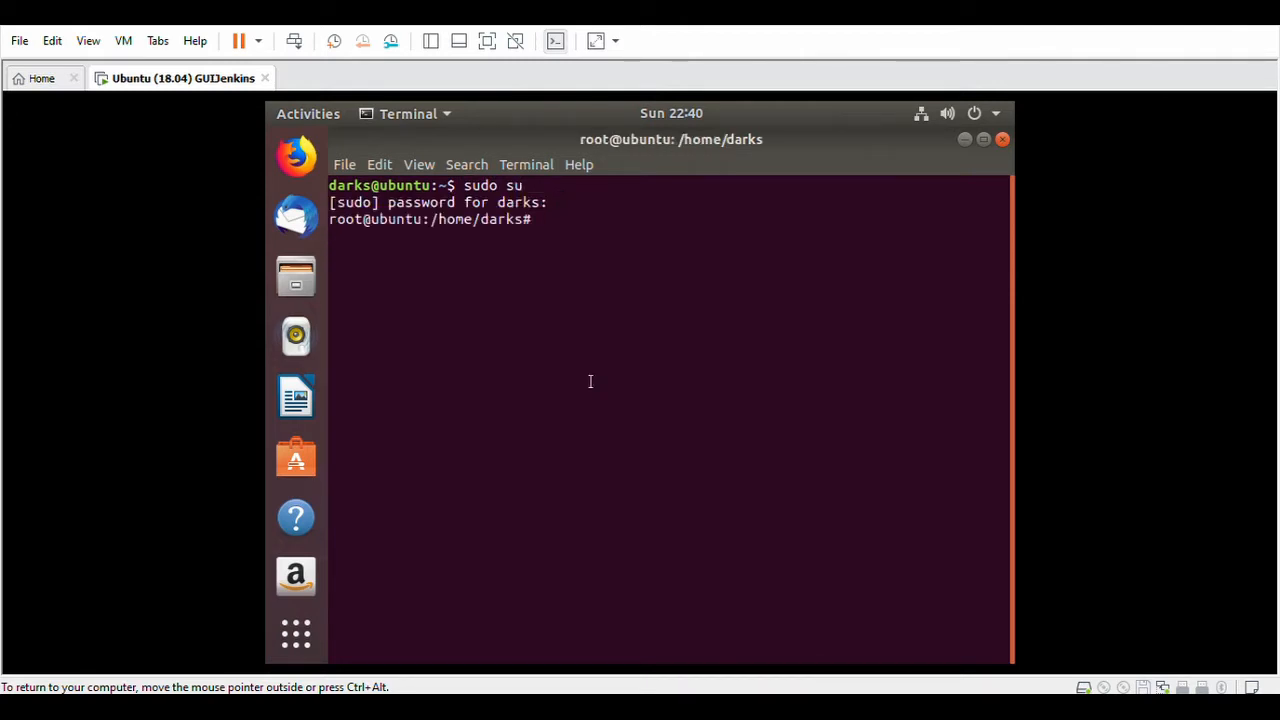
{"action": "type", "text": "apt"}
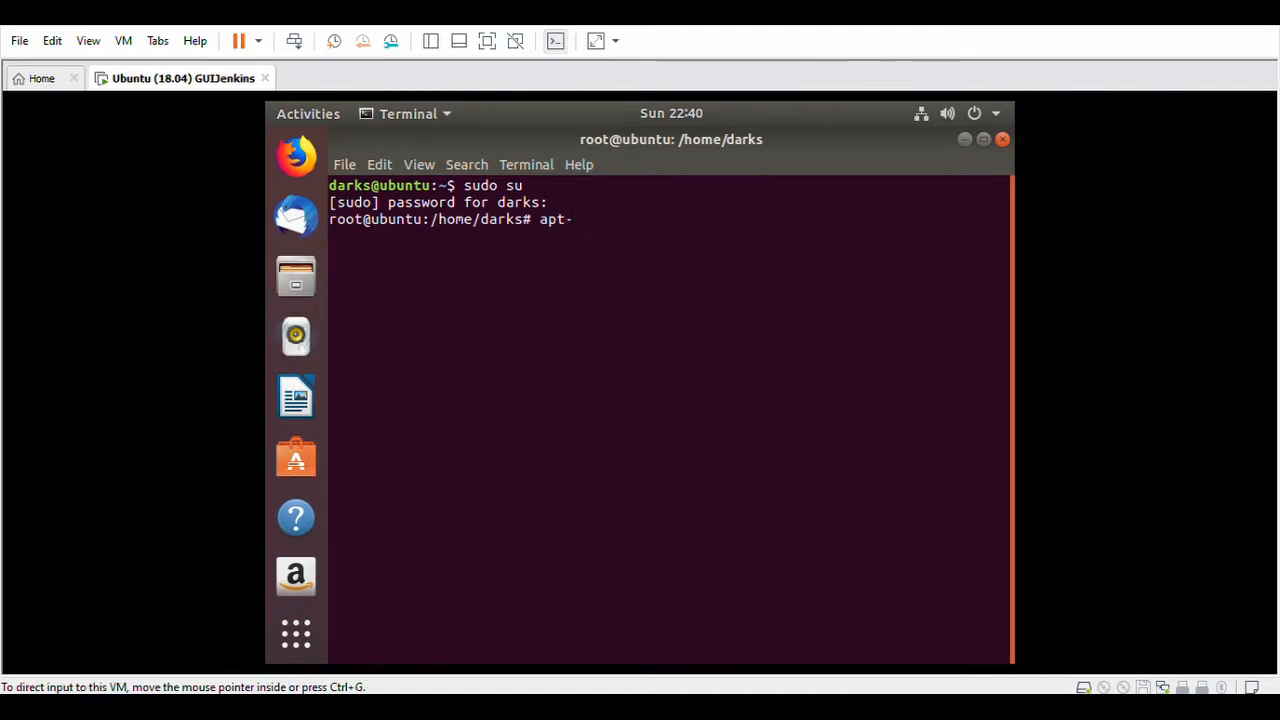
{"action": "type", "text": "-get update"}
{"action": "key", "text": "Return"}
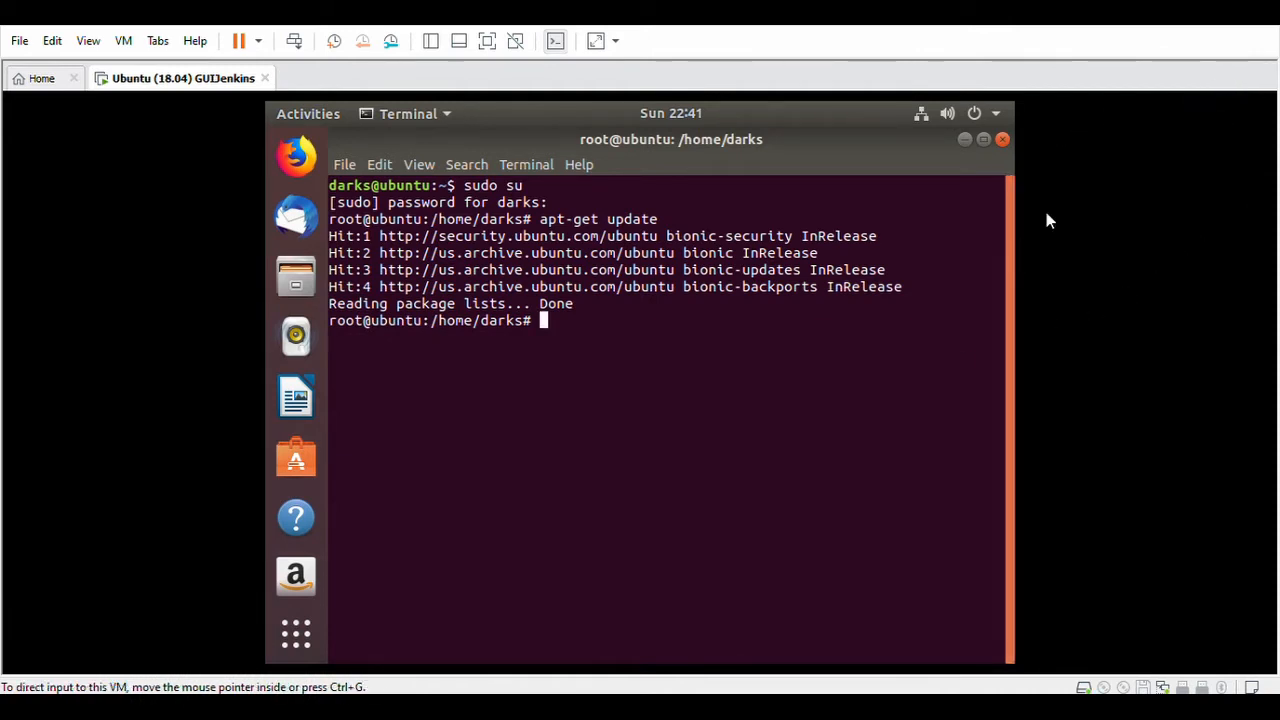
Install default-jdk, vim and git with apt-get install -y.
{"action": "right_click", "coordinate": [559, 322]}
{"action": "left_click", "coordinate": [590, 374]}
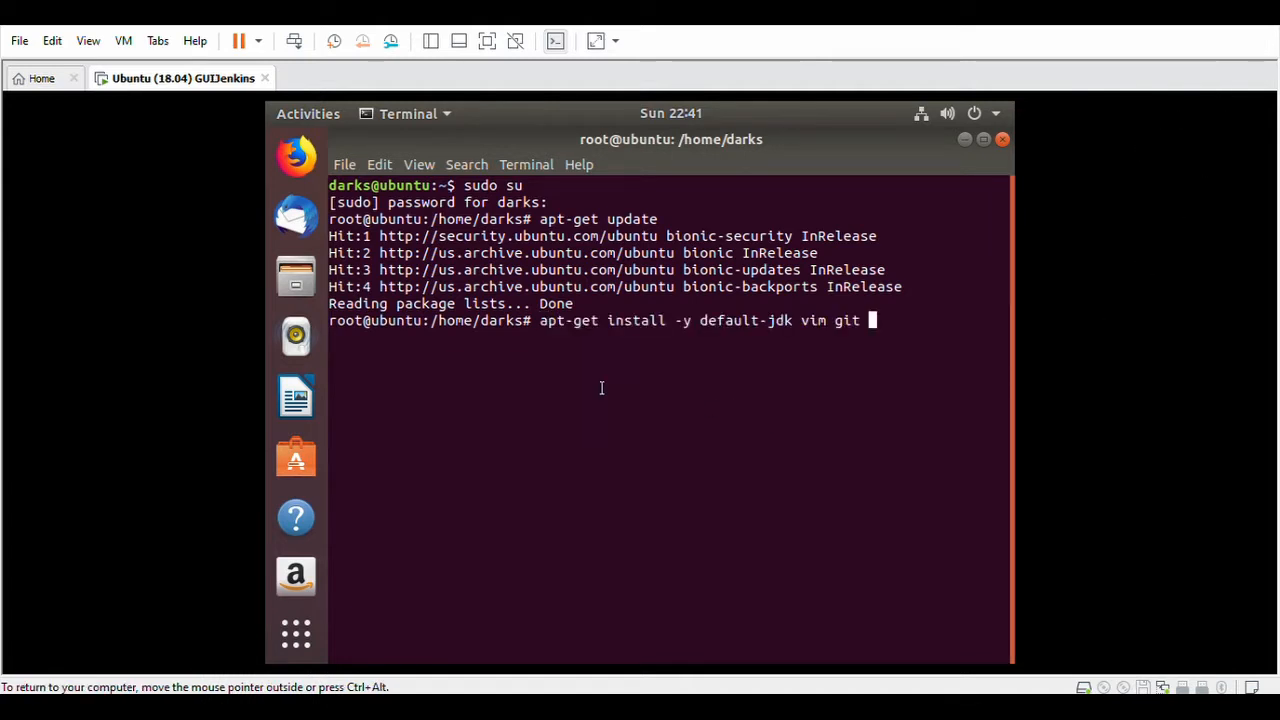
{"action": "key", "text": "Return"}
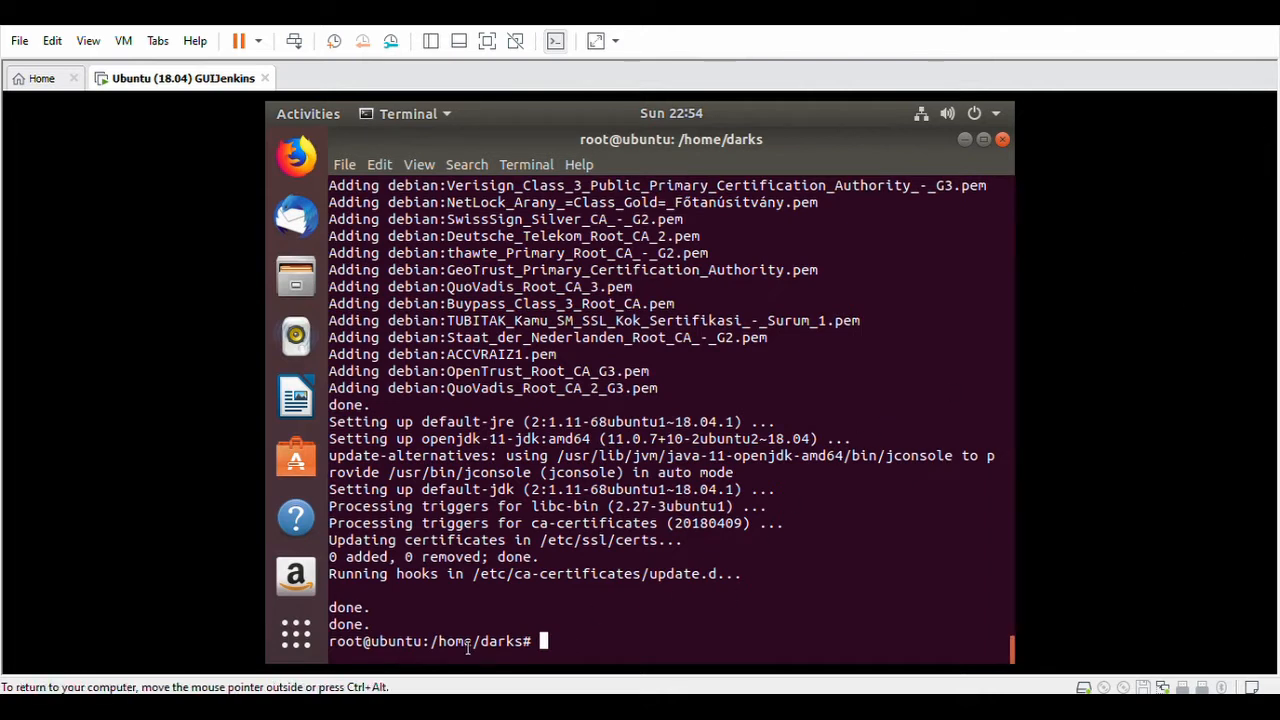
Add the Jenkins repository signing key with the pasted wget … apt-key add - command.
{"action": "right_click", "coordinate": [546, 644]}
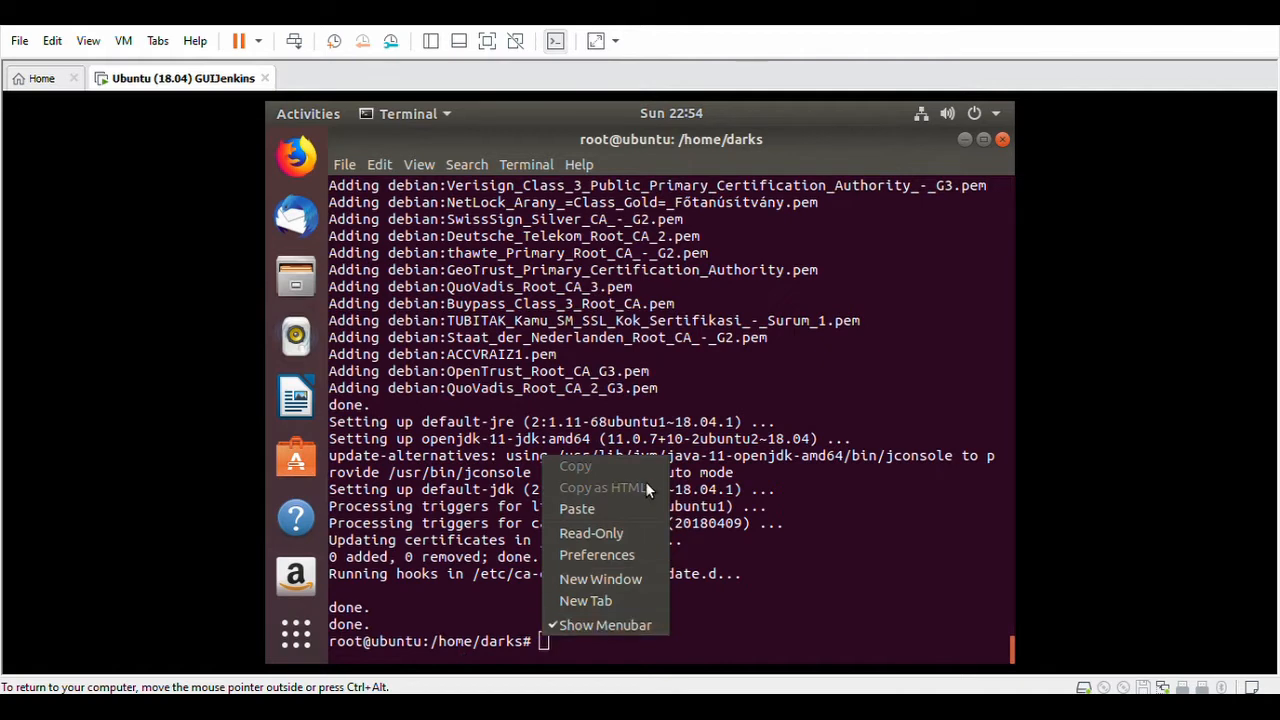
{"action": "left_click", "coordinate": [623, 507]}
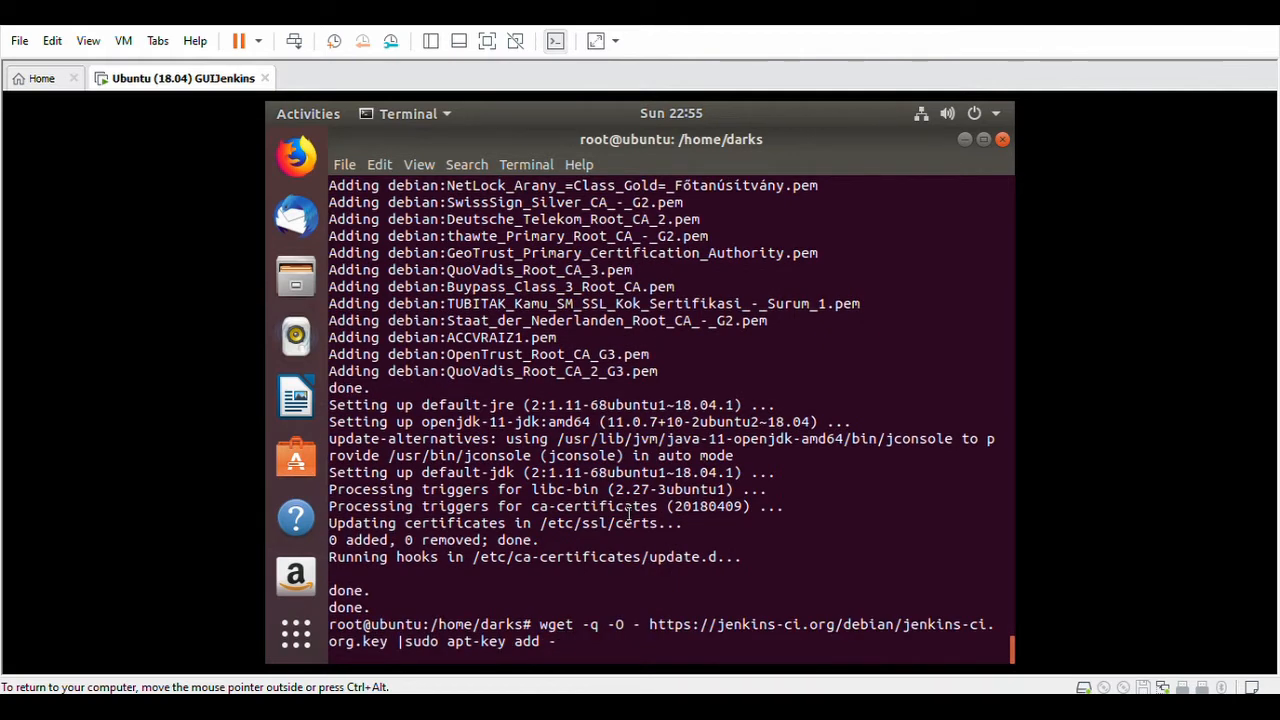
{"action": "key", "text": "Return"}
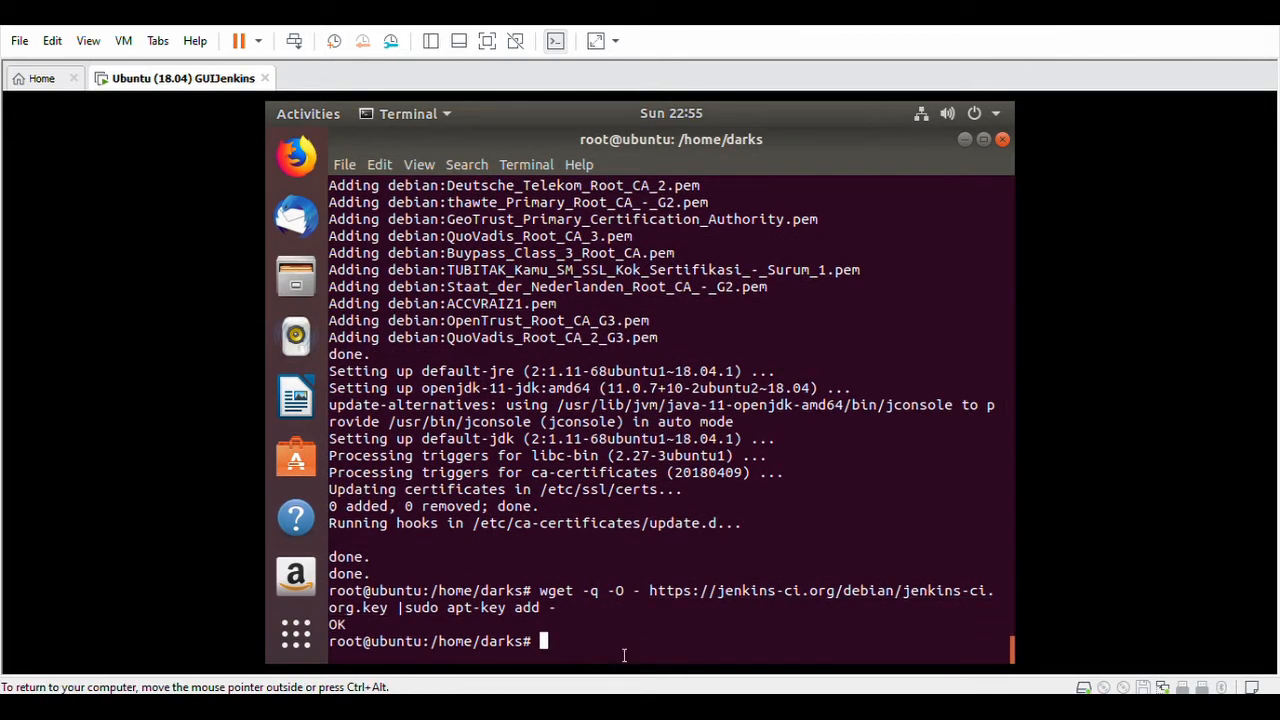
Write the Jenkins debian-stable source into /etc/apt/sources.list.d/jenkins.list.
{"action": "right_click", "coordinate": [558, 648]}
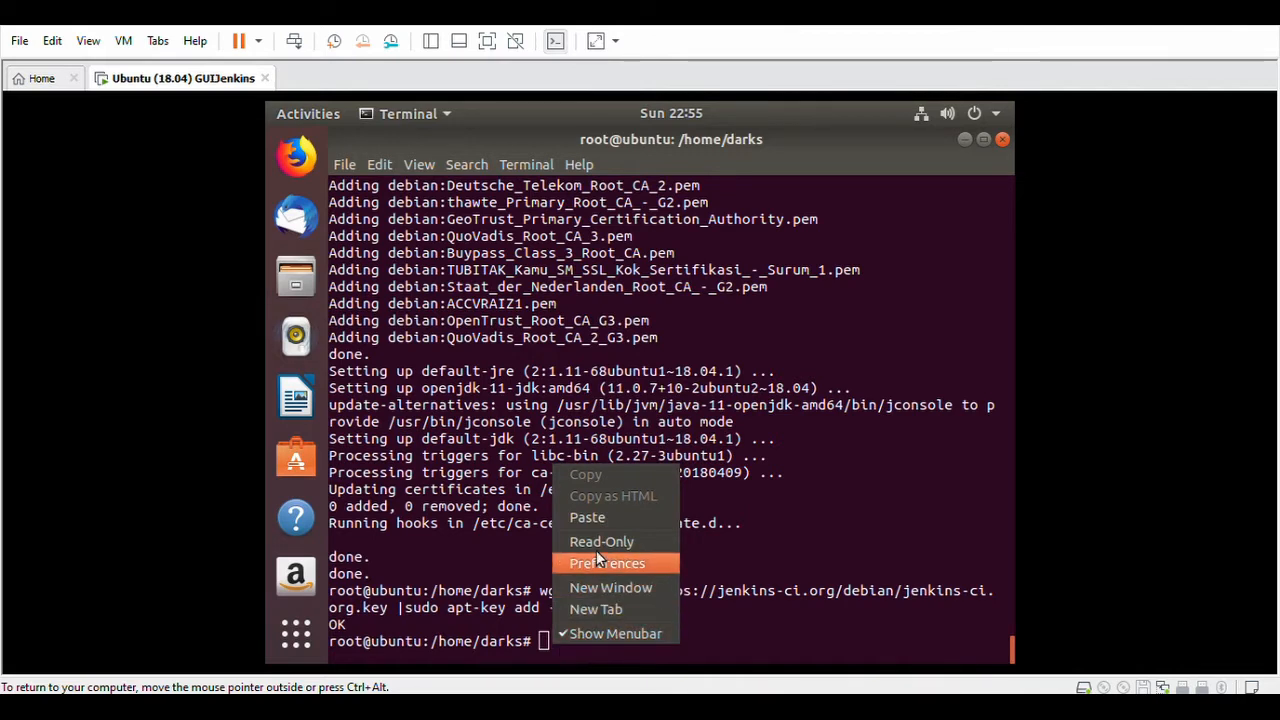
{"action": "left_click", "coordinate": [605, 517]}
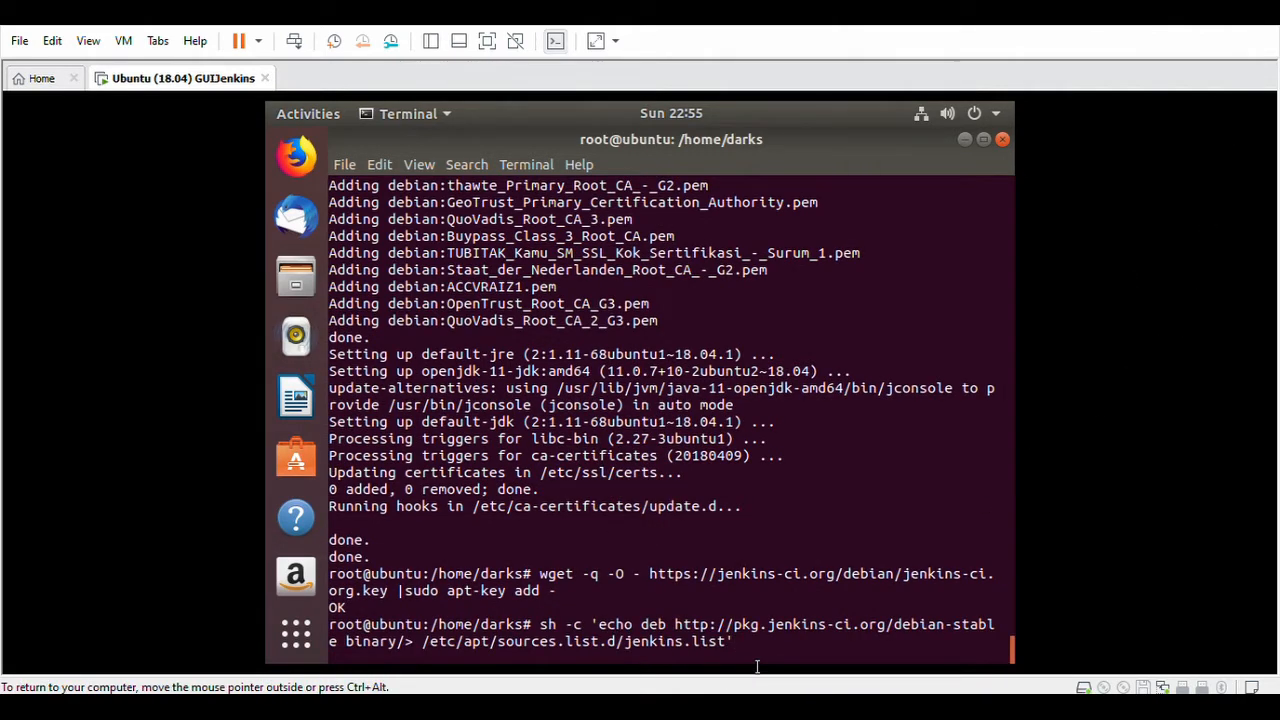
{"action": "key", "text": "Return"}
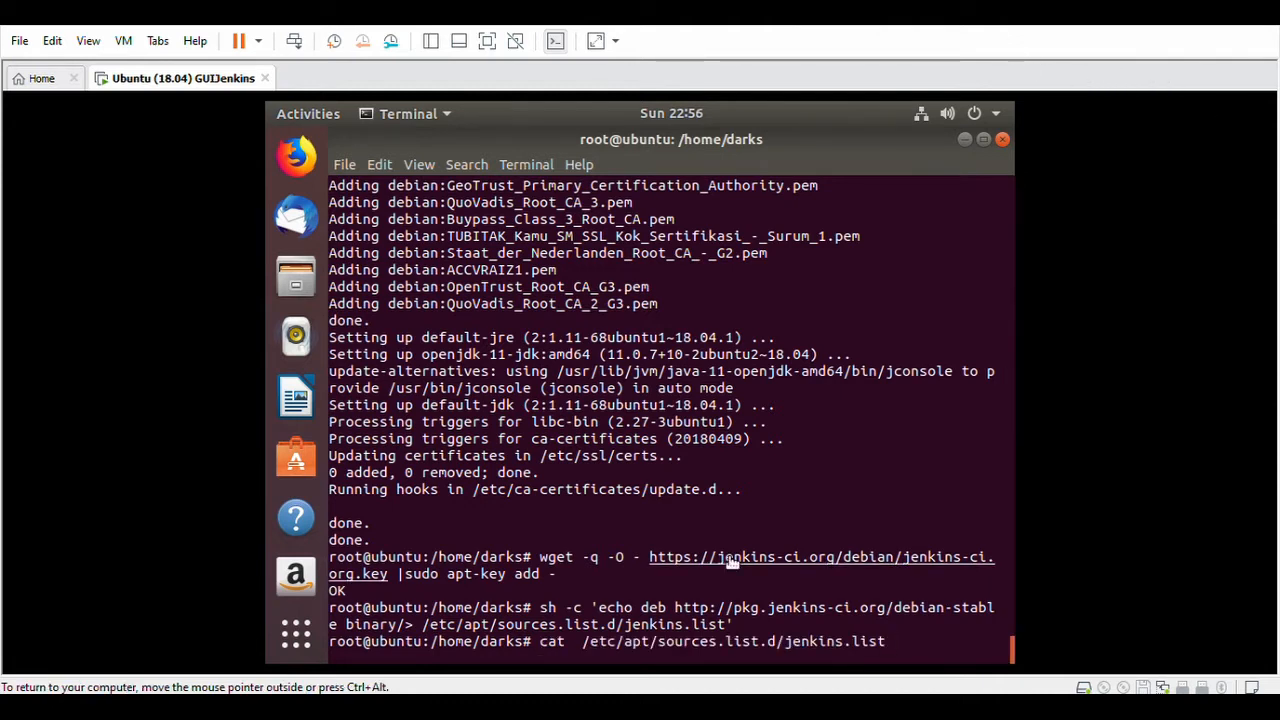
Show jenkins.list to confirm the debian-stable source, then run apt-get update to fetch it.
{"action": "key", "text": "Return"}
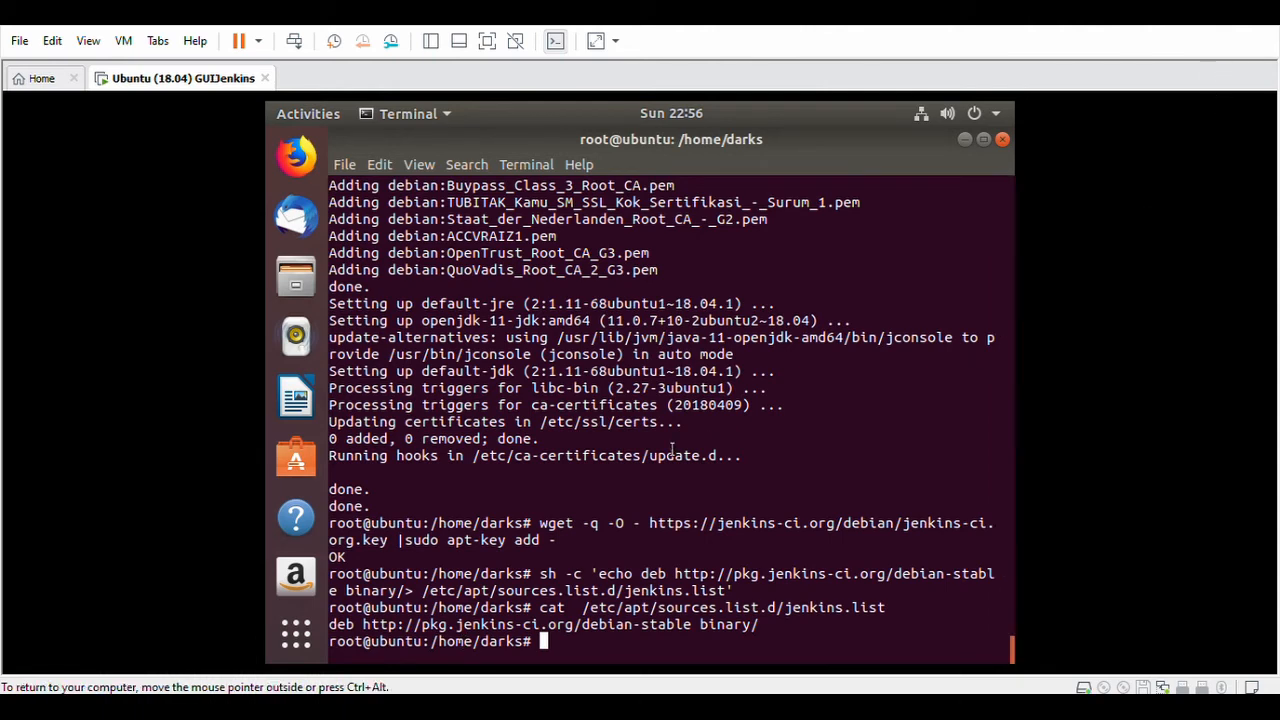
{"action": "right_click", "coordinate": [575, 652]}
{"action": "left_click", "coordinate": [653, 522]}
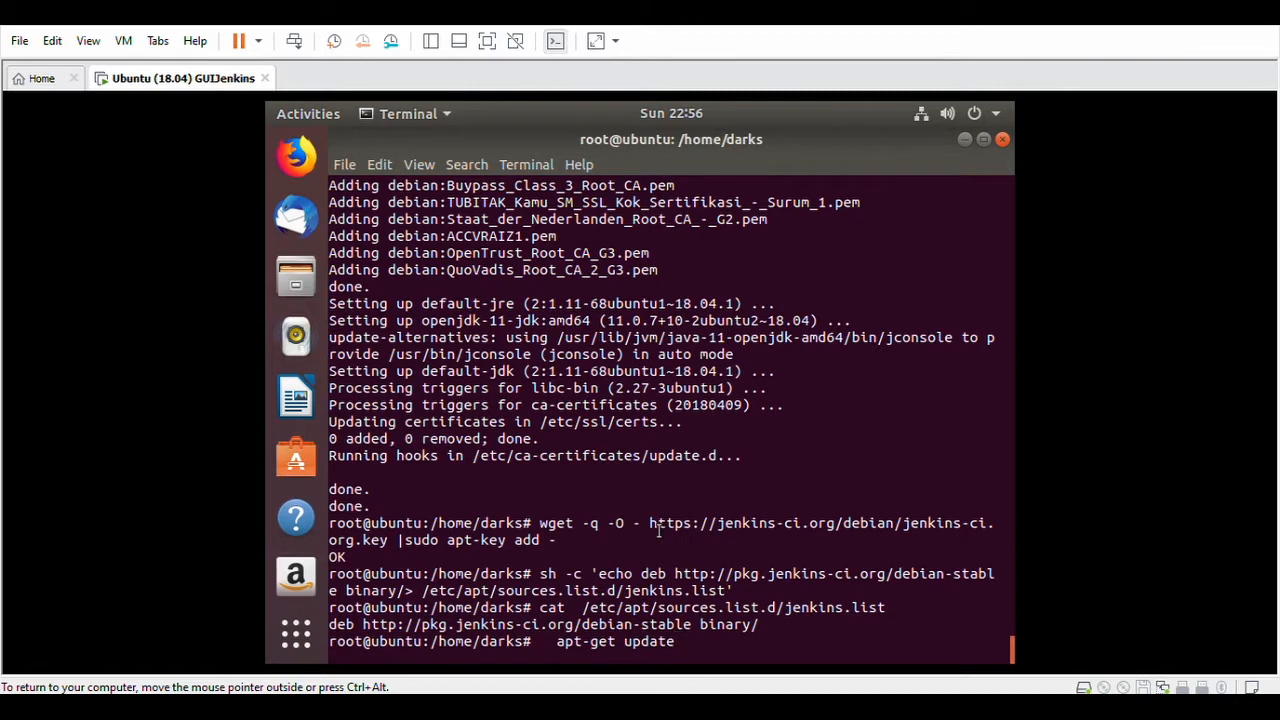
{"action": "key", "text": "Return"}
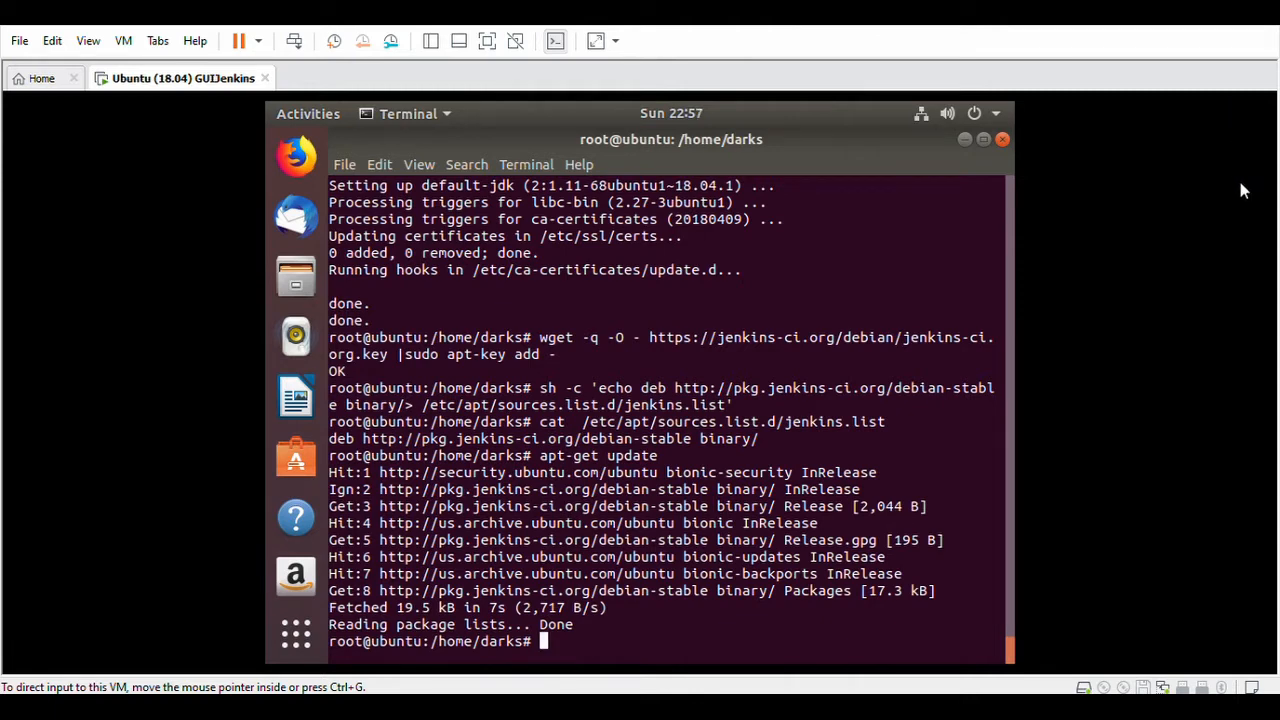
Install Jenkins 2.222.3 and its dependencies with apt-get install jenkins -y.
{"action": "left_click", "coordinate": [1229, 113]}
{"action": "type", "text": "apt"}
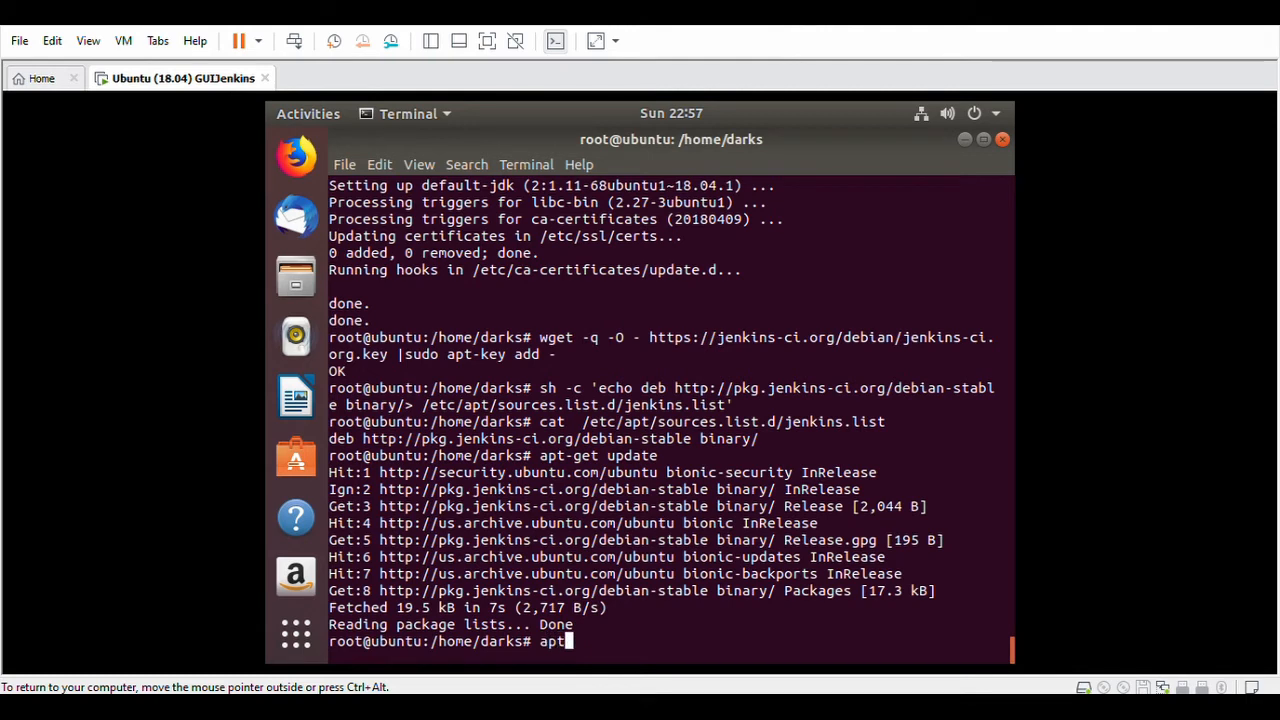
{"action": "type", "text": "-get instal"}
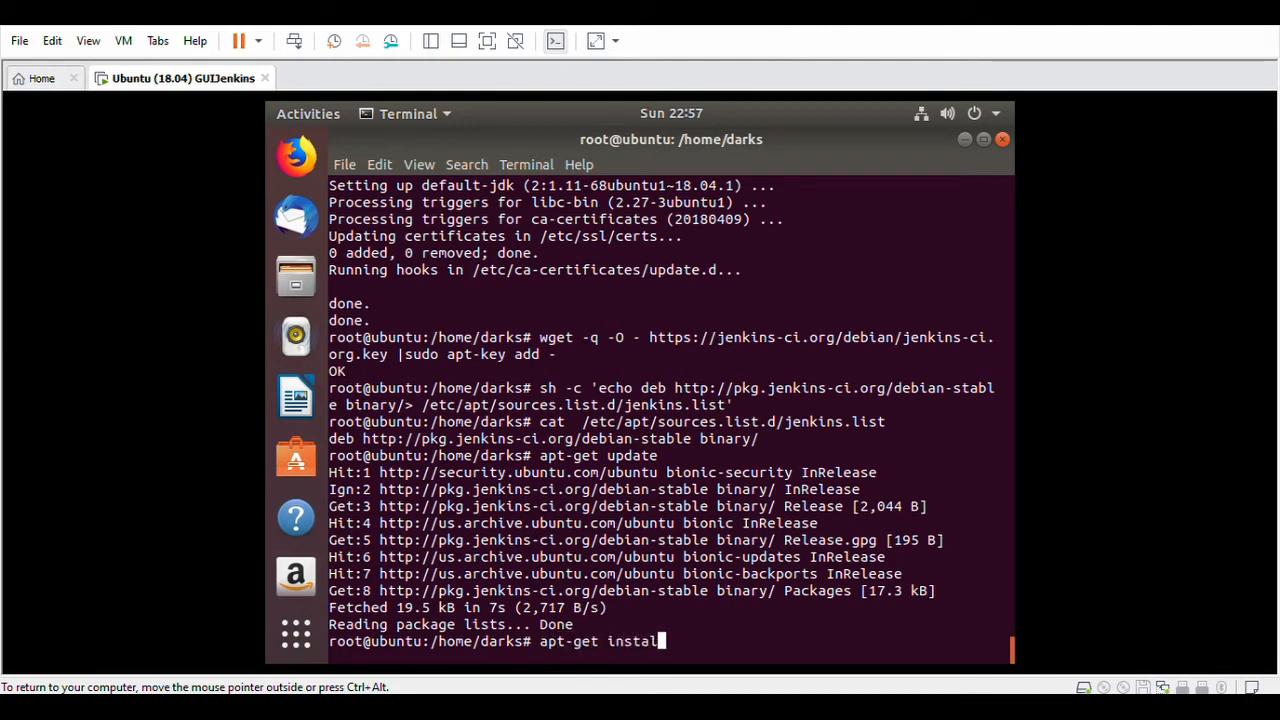
{"action": "type", "text": "l jenkins"}
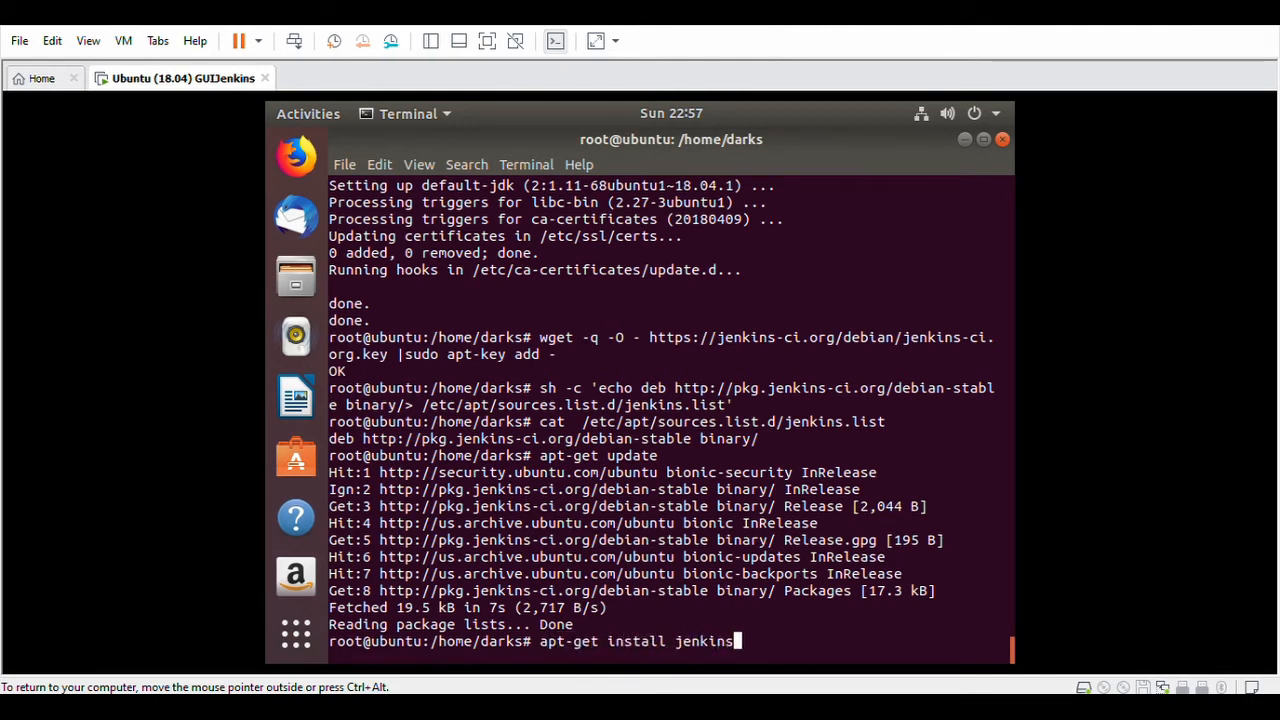
{"action": "type", "text": " -y"}
{"action": "key", "text": "Return"}
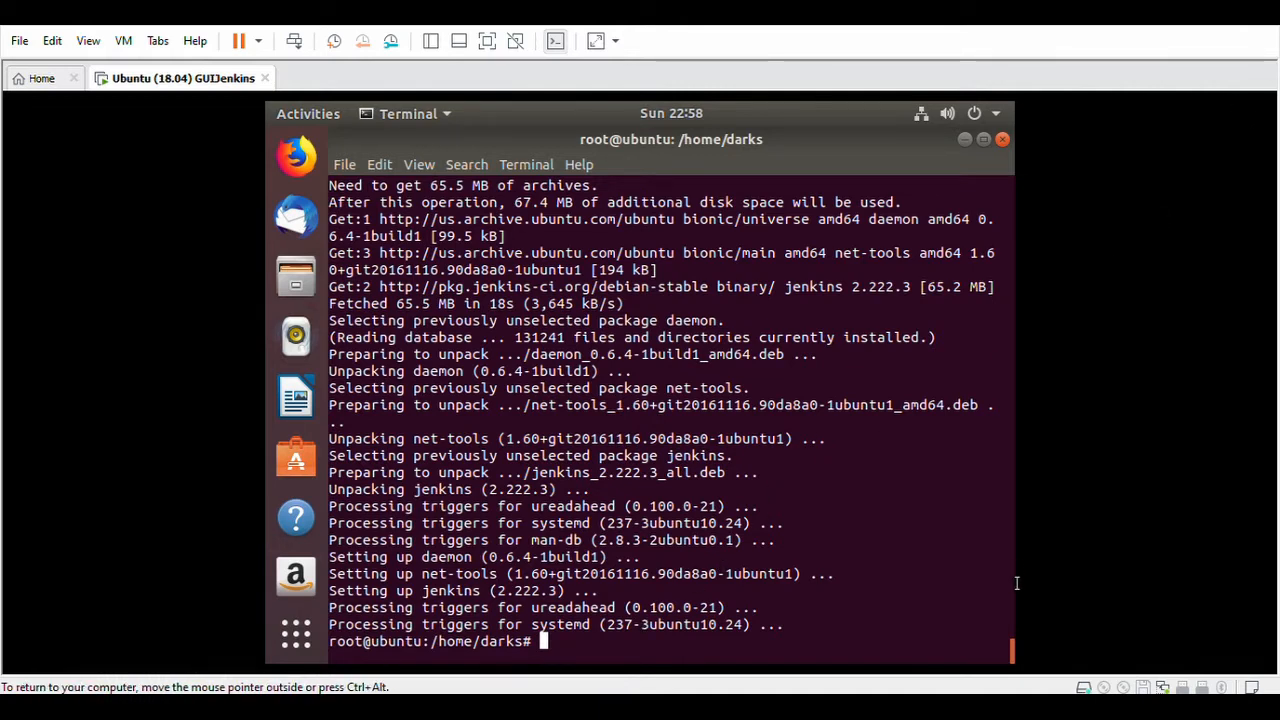
Add 'jenkins ALL=(ALL) NOPASSWD:ALL' to /etc/sudoers in vim and force-save with :wq!
{"action": "type", "text": "vim"}
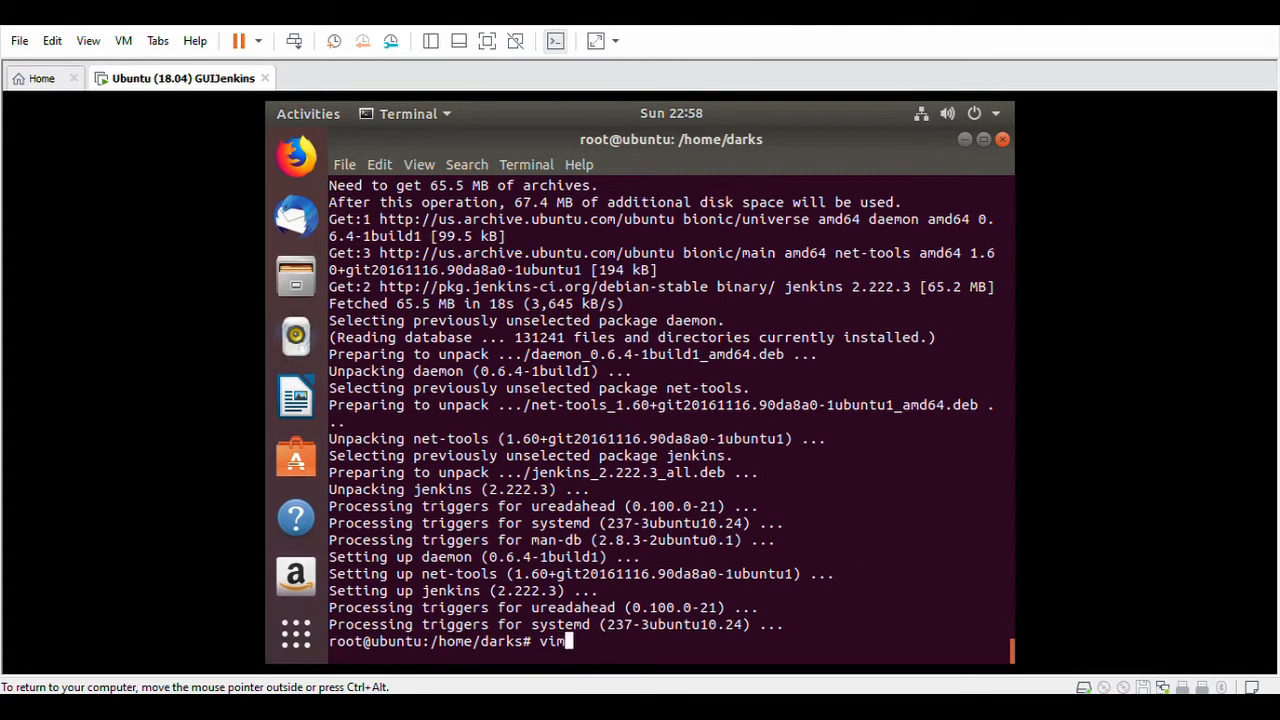
{"action": "type", "text": " /etc/su"}
{"action": "key", "text": "Tab"}
{"action": "key", "text": "Tab"}
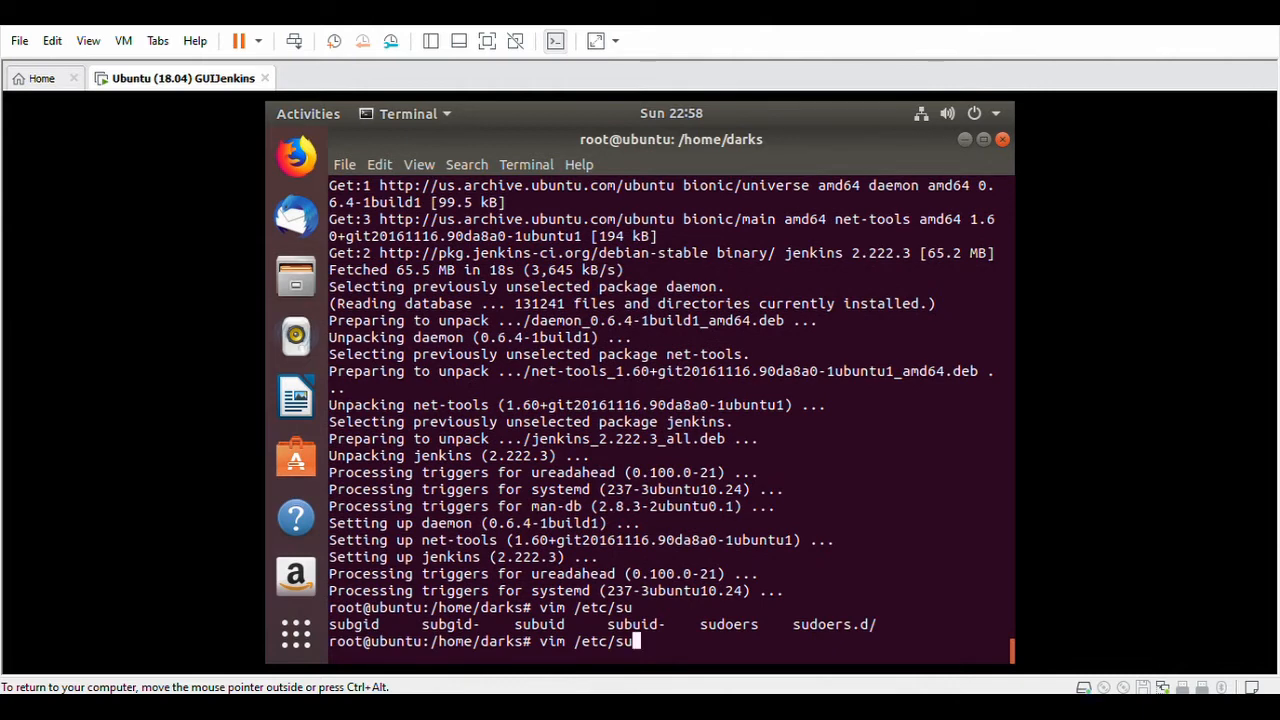
{"action": "type", "text": "doers"}
{"action": "key", "text": "Return"}
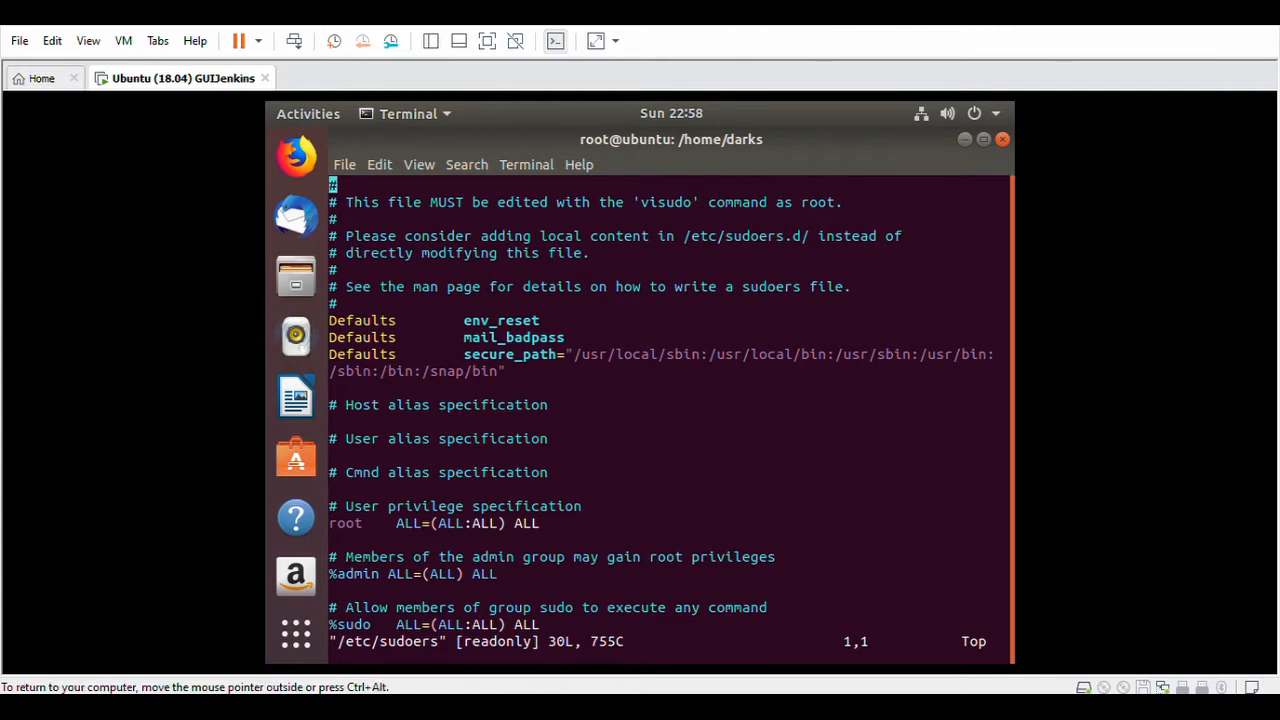
{"action": "key", "text": "Down"}
{"action": "key", "text": "Down"}
{"action": "key", "text": "Down"}
{"action": "key", "text": "Down"}
{"action": "key", "text": "Down"}
{"action": "key", "text": "Down"}
{"action": "key", "text": "Down"}
{"action": "key", "text": "Down"}
{"action": "key", "text": "Down"}
{"action": "key", "text": "Down"}
{"action": "key", "text": "Down"}
{"action": "key", "text": "Down"}
{"action": "key", "text": "Down"}
{"action": "key", "text": "Down"}
{"action": "key", "text": "Down"}
{"action": "key", "text": "Down"}
{"action": "key", "text": "Down"}
{"action": "key", "text": "Down"}
{"action": "key", "text": "Down"}
{"action": "key", "text": "Down"}
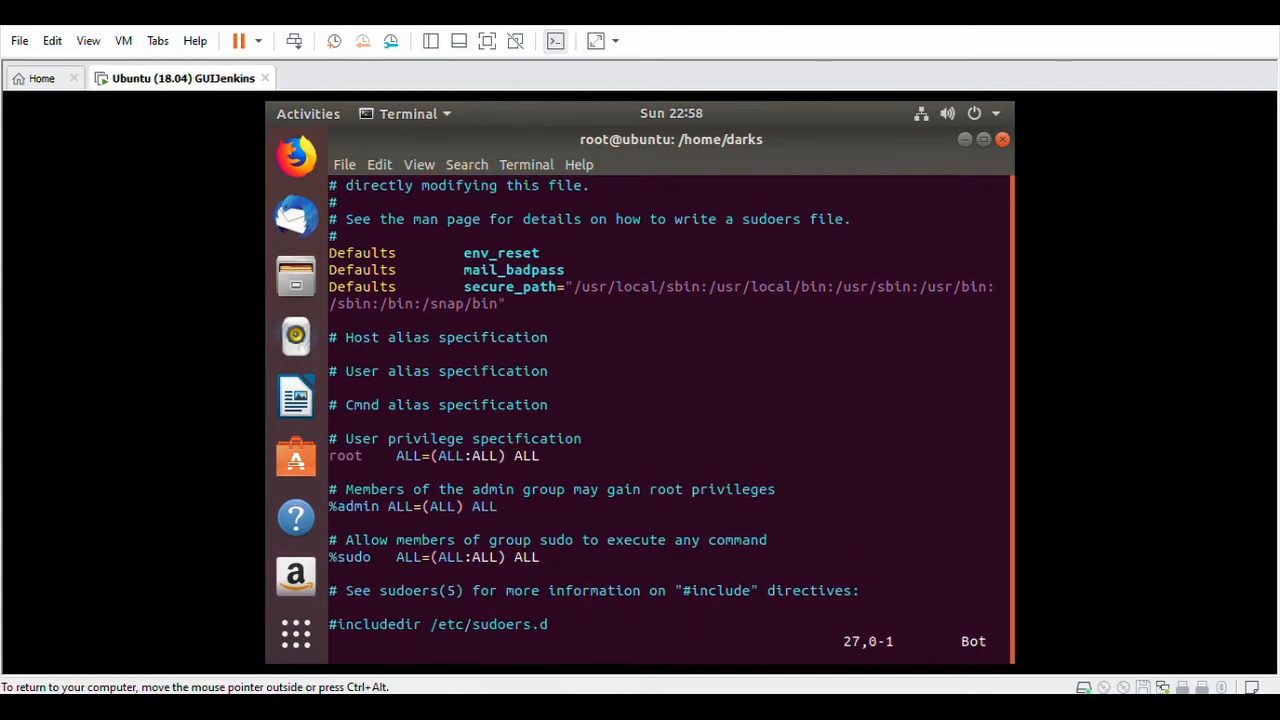
{"action": "right_click", "coordinate": [352, 575]}
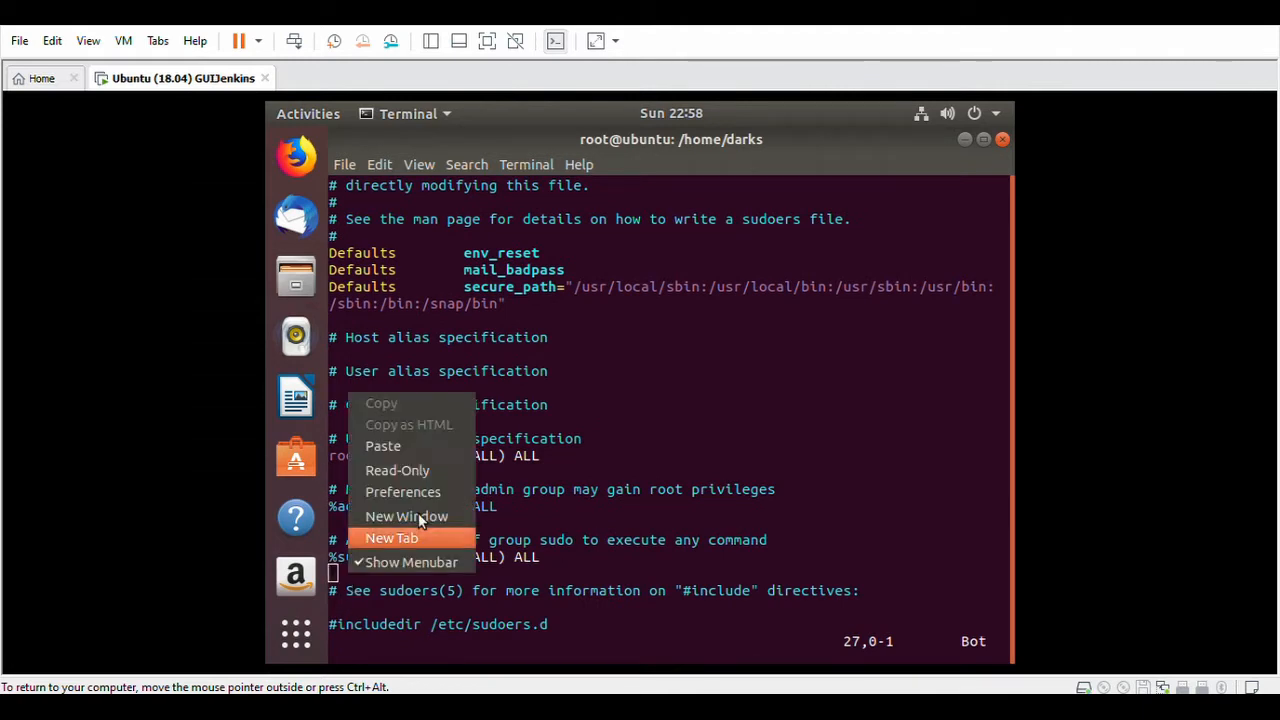
{"action": "left_click", "coordinate": [433, 439]}
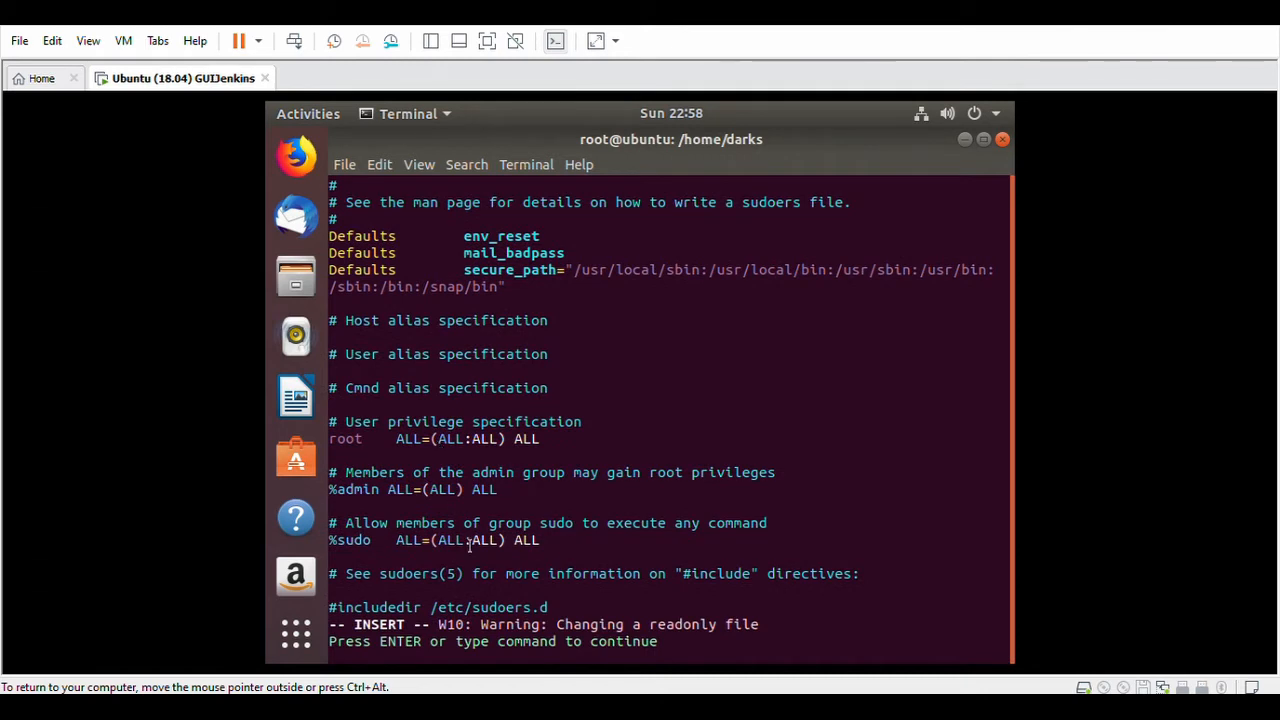
{"action": "key", "text": "Escape"}
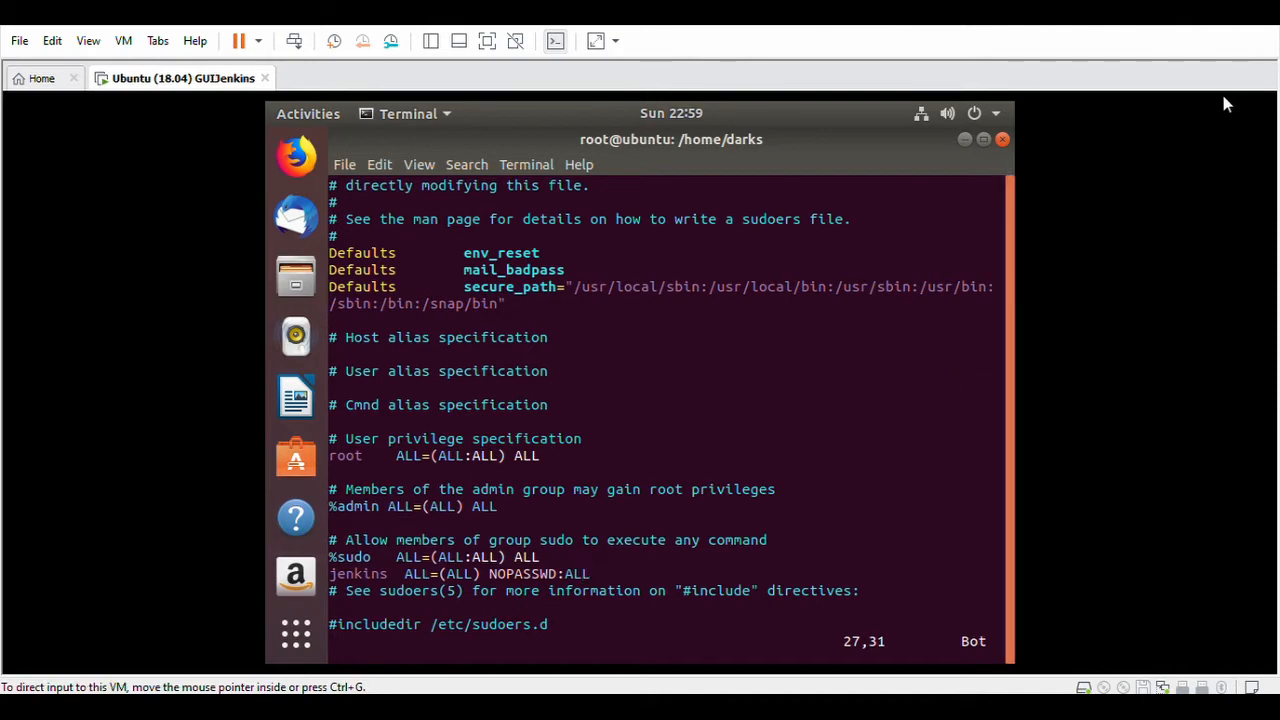
{"action": "type", "text": "wq"}
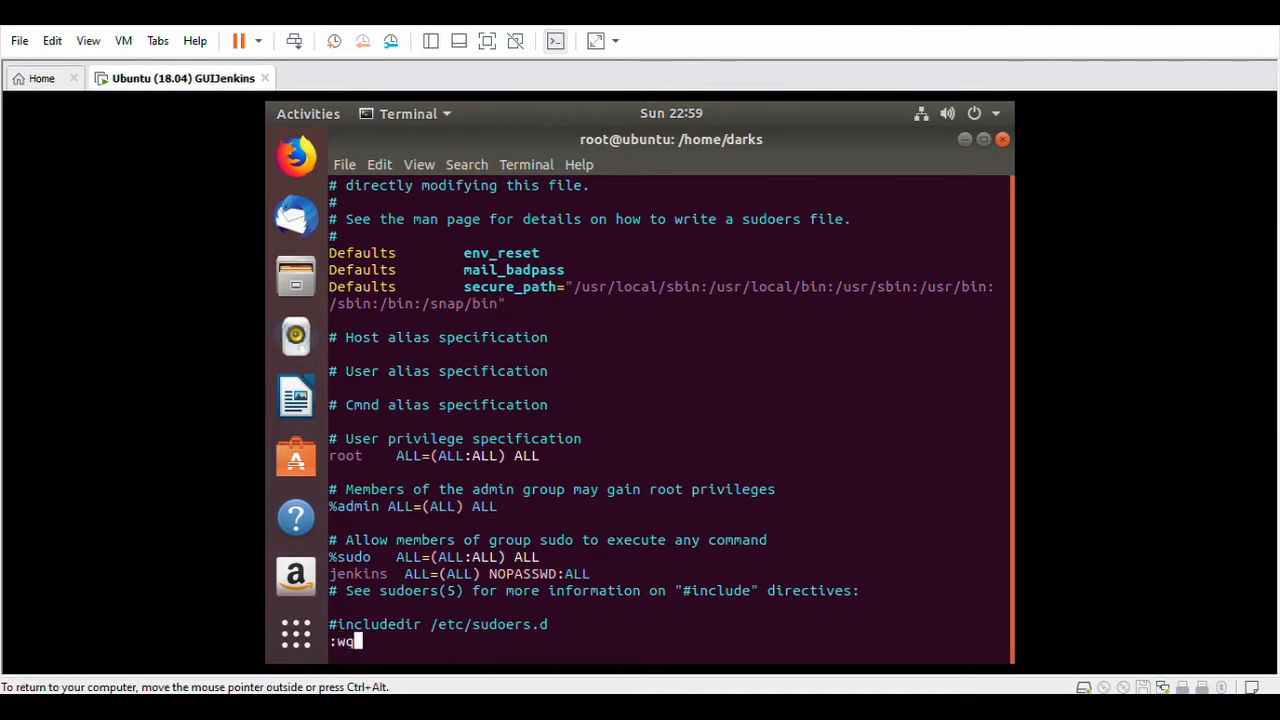
{"action": "type", "text": "!"}
{"action": "key", "text": "Return"}
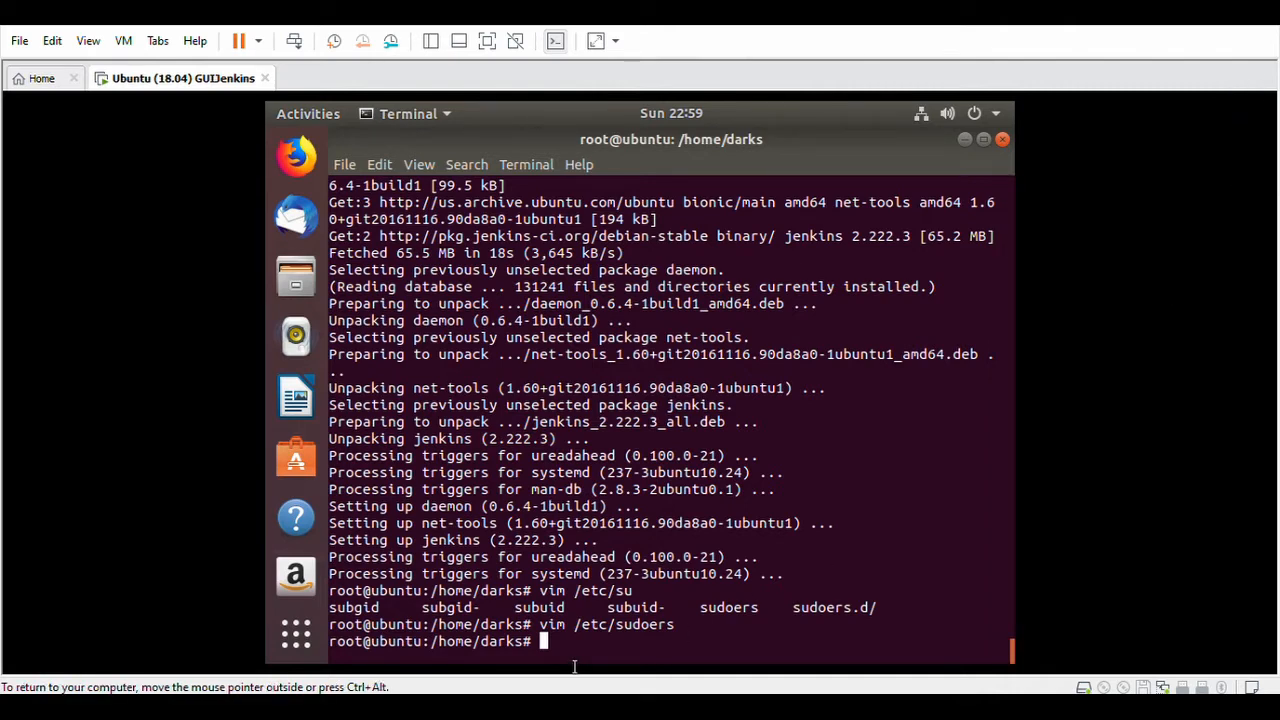
Check the jenkins user's ids, then add jenkins to the desktop user's group with usermod -aG.
{"action": "type", "text": "id e"}
{"action": "type", "text": "enkins"}
{"action": "key", "text": "Return"}
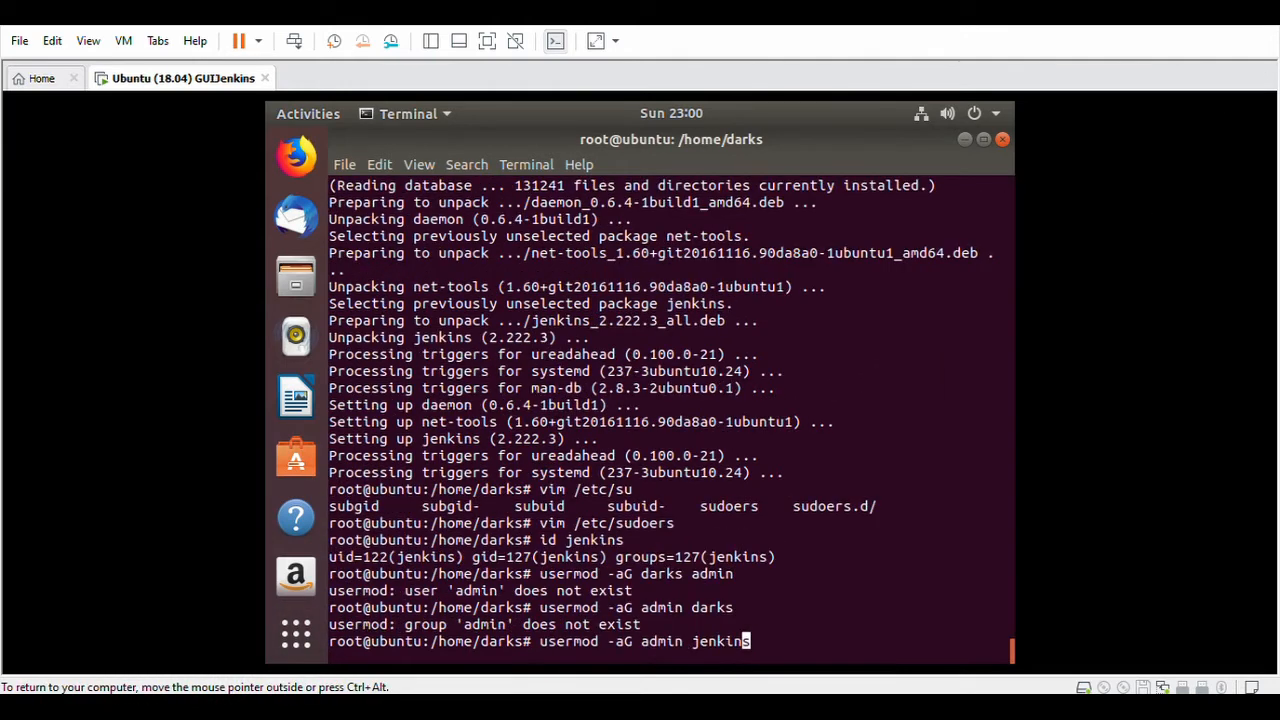
{"action": "key", "text": "Left"}
{"action": "key", "text": "Left"}
{"action": "key", "text": "Left"}
{"action": "key", "text": "Left"}
{"action": "key", "text": "Left"}
{"action": "key", "text": "Left"}
{"action": "key", "text": "Left"}
{"action": "key", "text": "Left"}
{"action": "key", "text": "BackSpace"}
{"action": "key", "text": "BackSpace"}
{"action": "key", "text": "BackSpace"}
{"action": "key", "text": "BackSpace"}
{"action": "key", "text": "BackSpace"}
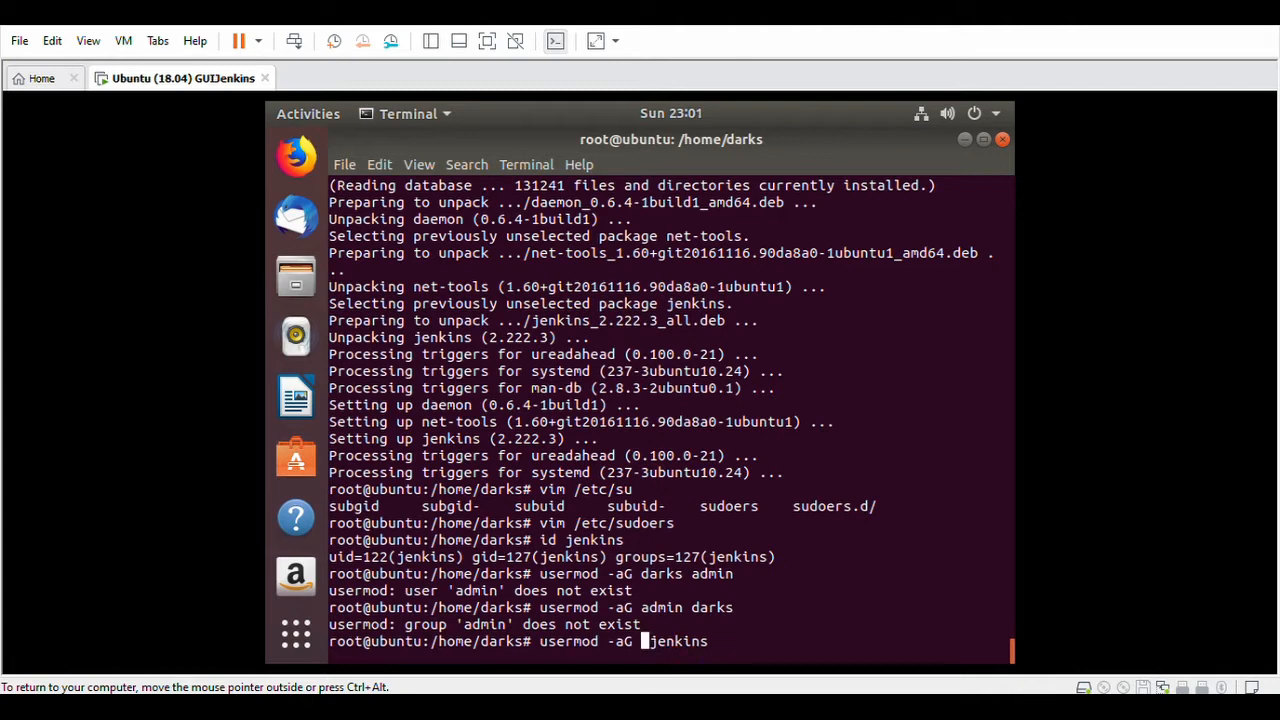
{"action": "type", "text": "darks"}
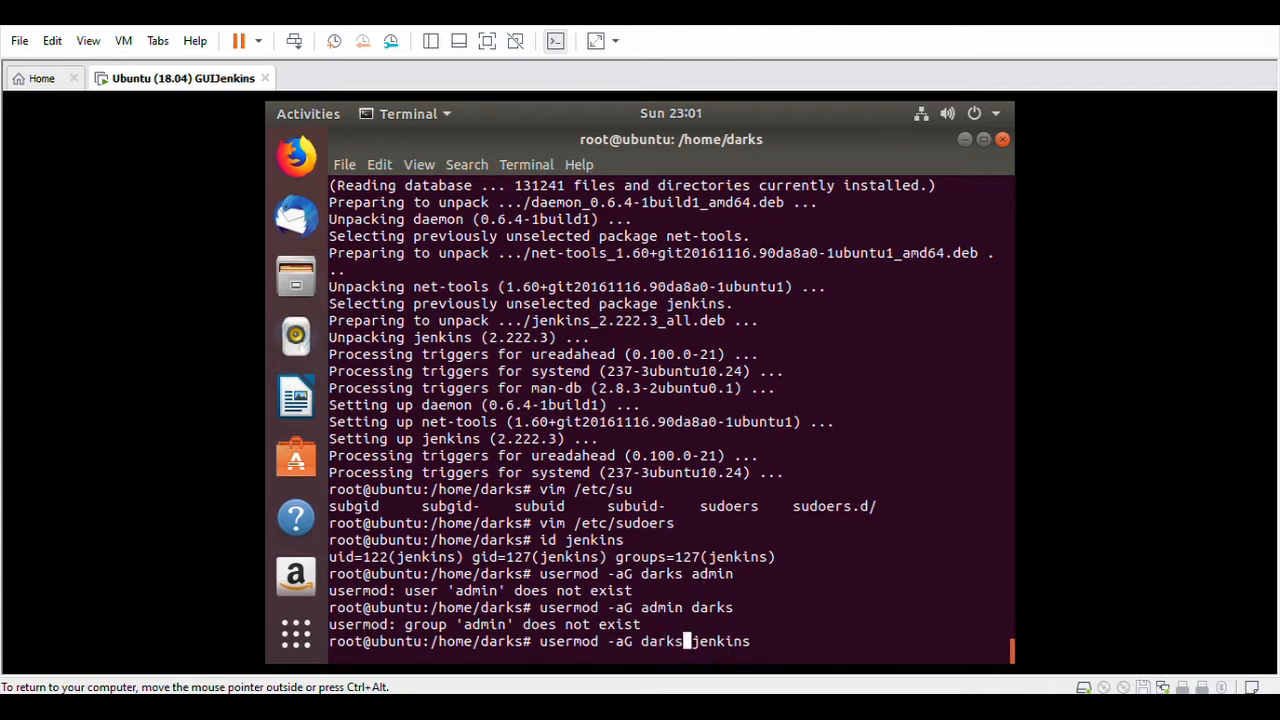
{"action": "key", "text": "Return"}
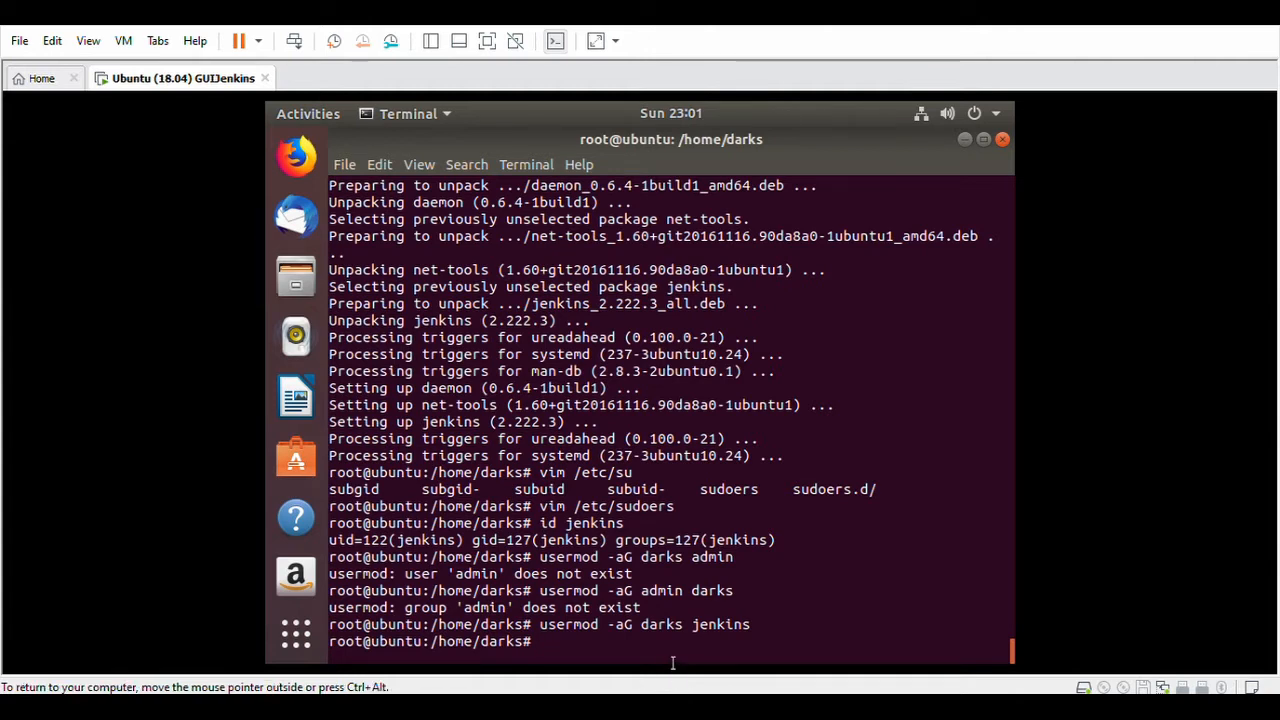
Confirm jenkins now belongs to group 1000 and paste the vim /etc/default/jenkins command.
{"action": "type", "text": "id jenkins"}
{"action": "key", "text": "Return"}
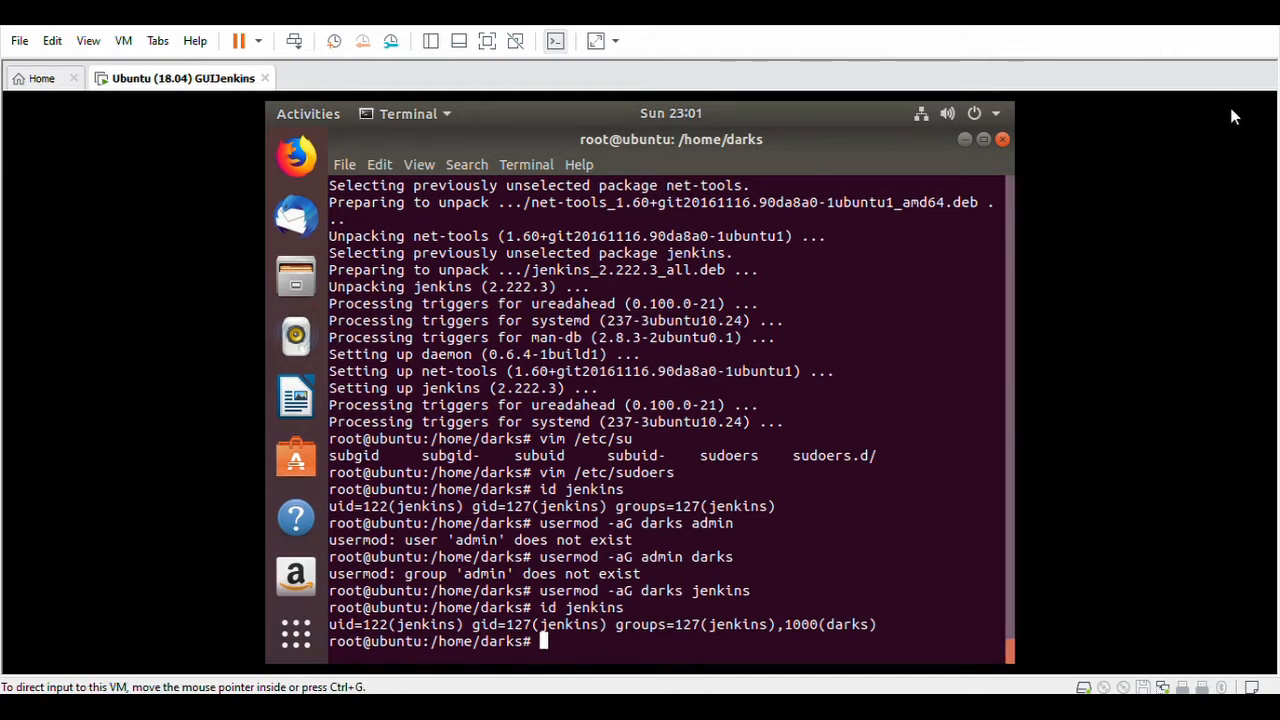
{"action": "right_click", "coordinate": [567, 651]}
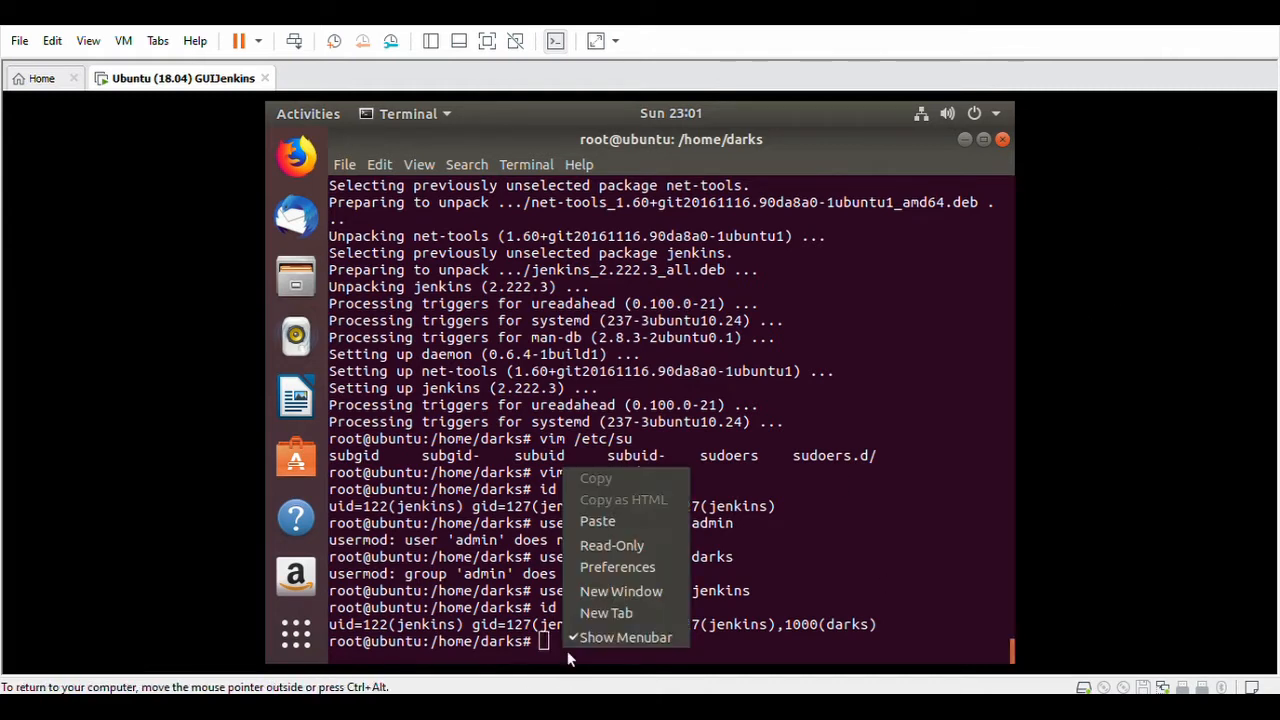
{"action": "left_click", "coordinate": [640, 524]}
Change HTTP_PORT from 8080 to 8090 in /etc/default/jenkins and save with :wq.
{"action": "key", "text": "Return"}
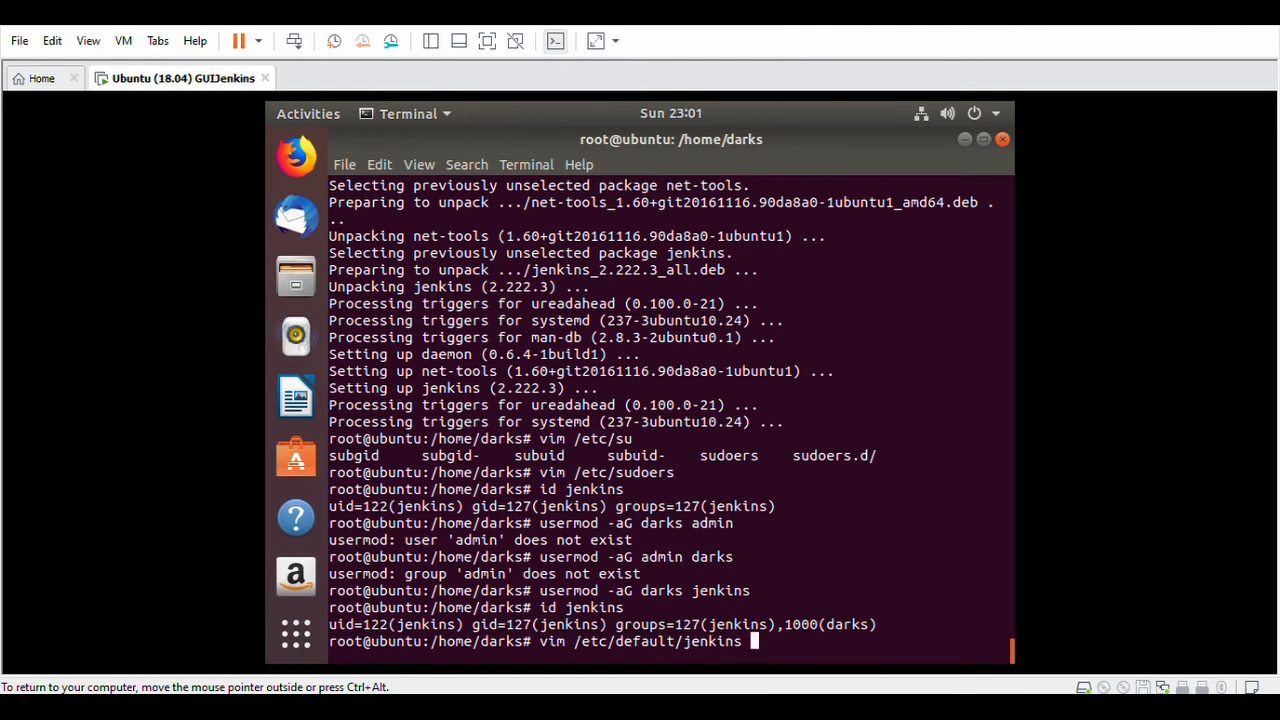
{"action": "key", "text": "Down"}
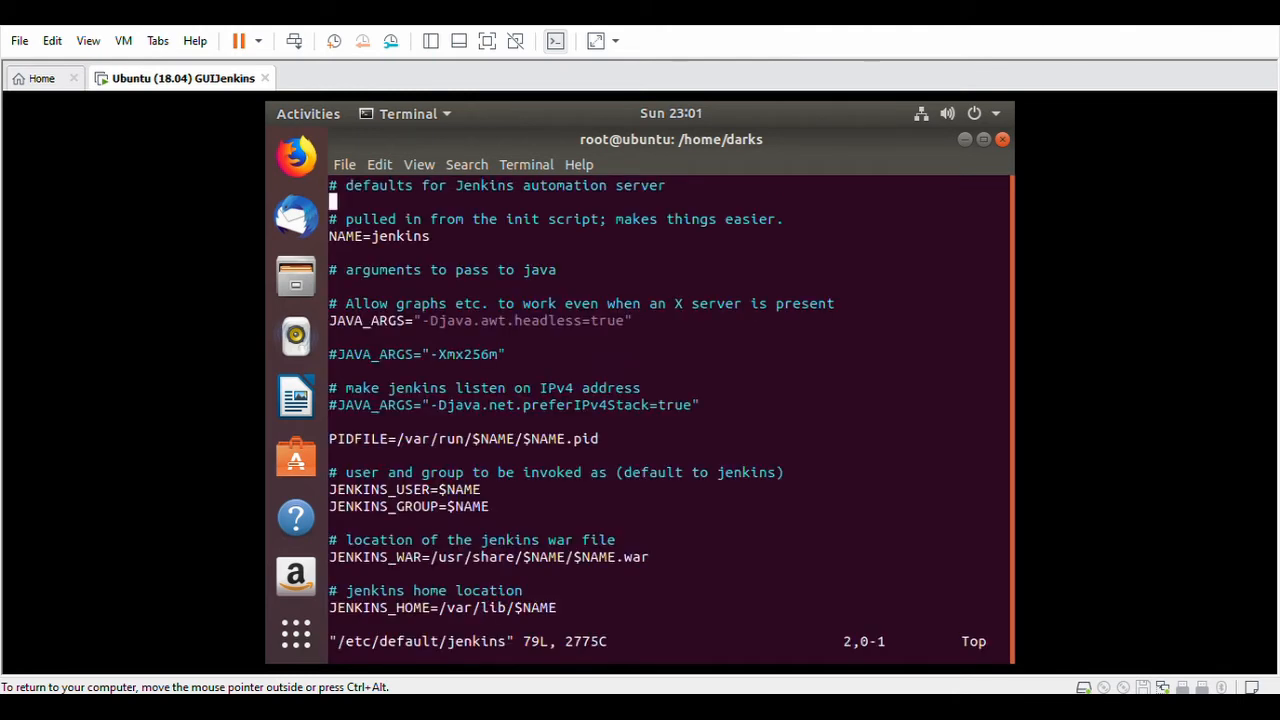
{"action": "key", "text": "Down"}
{"action": "key", "text": "Down"}
{"action": "key", "text": "Down"}
{"action": "key", "text": "Down"}
{"action": "key", "text": "i"}
{"action": "key", "text": "Down"}
{"action": "key", "text": "Down"}
{"action": "key", "text": "Down"}
{"action": "key", "text": "Down"}
{"action": "key", "text": "Down"}
{"action": "key", "text": "Down"}
{"action": "key", "text": "Down"}
{"action": "key", "text": "Down"}
{"action": "key", "text": "Down"}
{"action": "key", "text": "Down"}
{"action": "key", "text": "Down"}
{"action": "key", "text": "Down"}
{"action": "key", "text": "Down"}
{"action": "key", "text": "Down"}
{"action": "key", "text": "Down"}
{"action": "key", "text": "Down"}
{"action": "key", "text": "Down"}
{"action": "key", "text": "Down"}
{"action": "key", "text": "Down"}
{"action": "key", "text": "Down"}
{"action": "key", "text": "Down"}
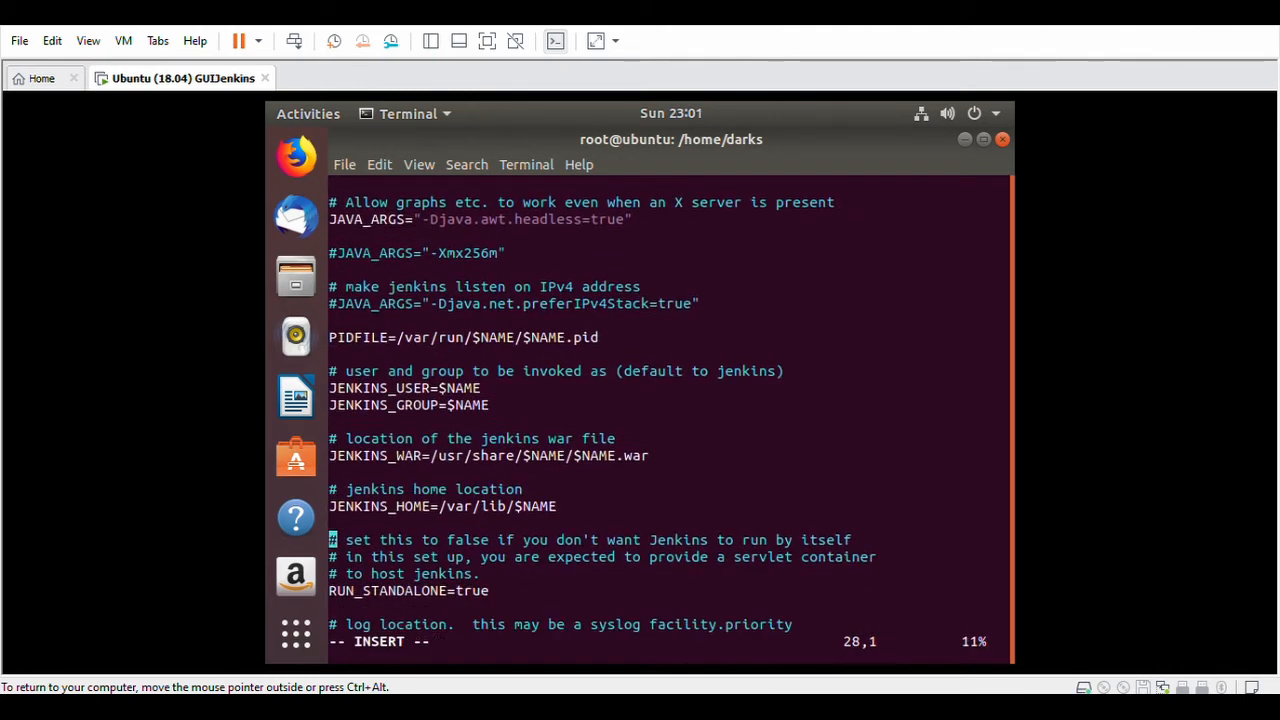
{"action": "key", "text": "Down"}
{"action": "key", "text": "Down"}
{"action": "key", "text": "Down"}
{"action": "key", "text": "Down"}
{"action": "key", "text": "Down"}
{"action": "key", "text": "Down"}
{"action": "key", "text": "Down"}
{"action": "key", "text": "Down"}
{"action": "key", "text": "Down"}
{"action": "key", "text": "Down"}
{"action": "key", "text": "Down"}
{"action": "key", "text": "Down"}
{"action": "key", "text": "Down"}
{"action": "key", "text": "Down"}
{"action": "key", "text": "Down"}
{"action": "key", "text": "Down"}
{"action": "key", "text": "Down"}
{"action": "key", "text": "Down"}
{"action": "key", "text": "Down"}
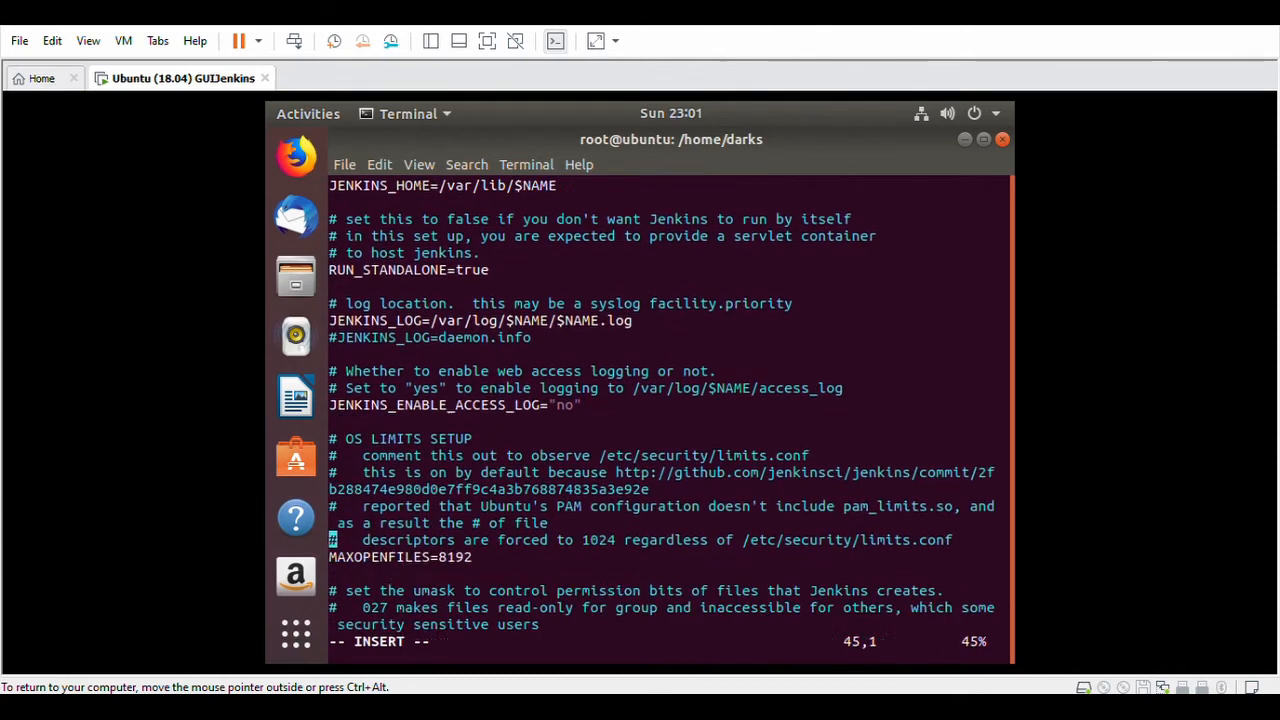
{"action": "key", "text": "Down"}
{"action": "key", "text": "Down"}
{"action": "key", "text": "Down"}
{"action": "key", "text": "Down"}
{"action": "key", "text": "Down"}
{"action": "key", "text": "Down"}
{"action": "key", "text": "Down"}
{"action": "key", "text": "Down"}
{"action": "key", "text": "Down"}
{"action": "key", "text": "Down"}
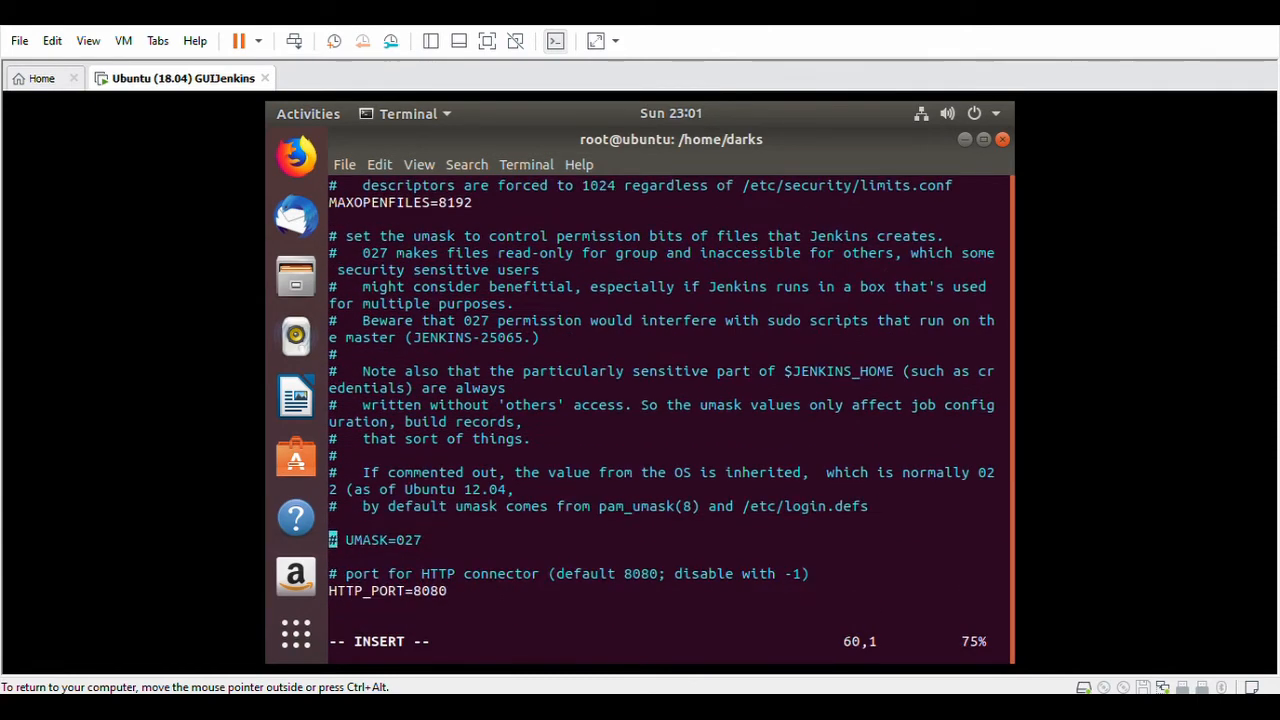
{"action": "key", "text": "Right"}
{"action": "key", "text": "Right"}
{"action": "key", "text": "Right"}
{"action": "key", "text": "Right"}
{"action": "key", "text": "Right"}
{"action": "key", "text": "Right"}
{"action": "key", "text": "Right"}
{"action": "key", "text": "Right"}
{"action": "key", "text": "Right"}
{"action": "key", "text": "Right"}
{"action": "key", "text": "Right"}
{"action": "key", "text": "Right"}
{"action": "key", "text": "Right"}
{"action": "key", "text": "Right"}
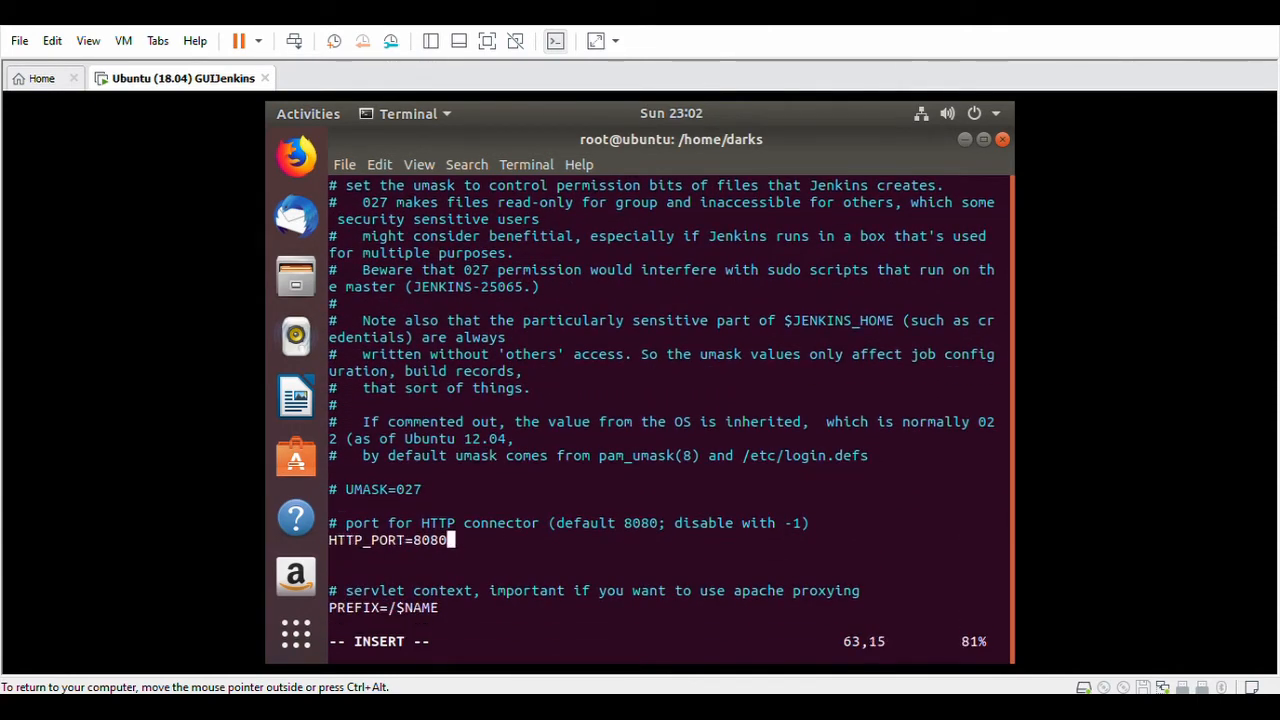
{"action": "key", "text": "BackSpace"}
{"action": "key", "text": "BackSpace"}
{"action": "type", "text": "90"}
{"action": "key", "text": "Escape"}
{"action": "type", "text": ":wq"}
{"action": "key", "text": "Return"}
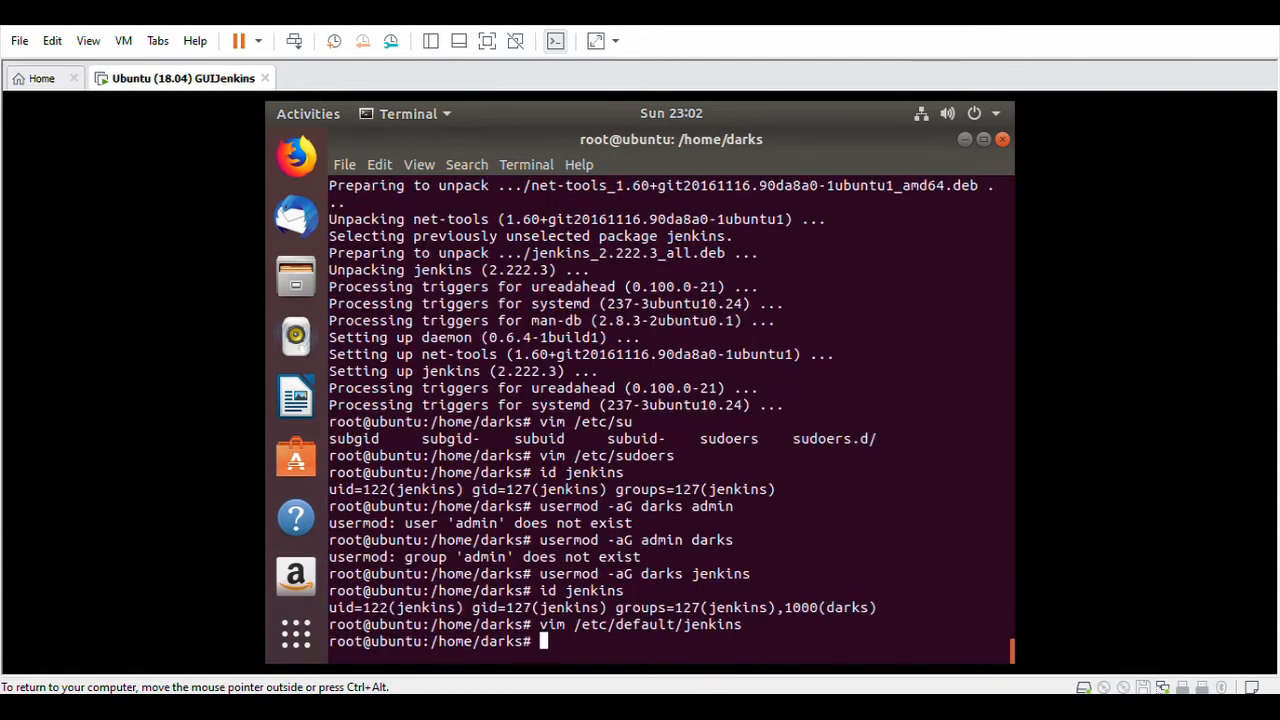
Reopen /etc/default/jenkins to review JENKINS_ARGS, then quit with :wq!
{"action": "key", "text": "Up"}
{"action": "key", "text": "Return"}
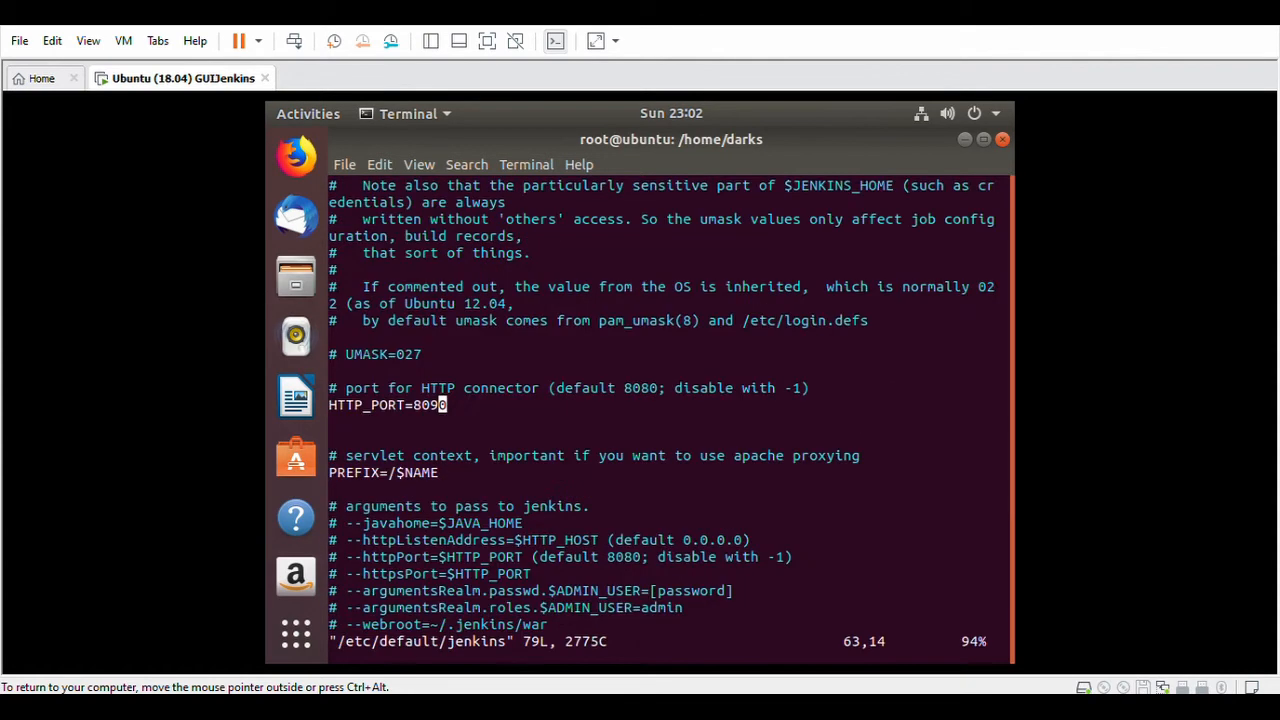
{"action": "key", "text": "Down"}
{"action": "key", "text": "Down"}
{"action": "key", "text": "Down"}
{"action": "key", "text": "Down"}
{"action": "key", "text": "Down"}
{"action": "key", "text": "Down"}
{"action": "key", "text": "Down"}
{"action": "key", "text": "Down"}
{"action": "key", "text": "Down"}
{"action": "key", "text": "Down"}
{"action": "key", "text": "Down"}
{"action": "key", "text": "Down"}
{"action": "key", "text": "Down"}
{"action": "key", "text": "Down"}
{"action": "key", "text": "Down"}
{"action": "key", "text": "Down"}
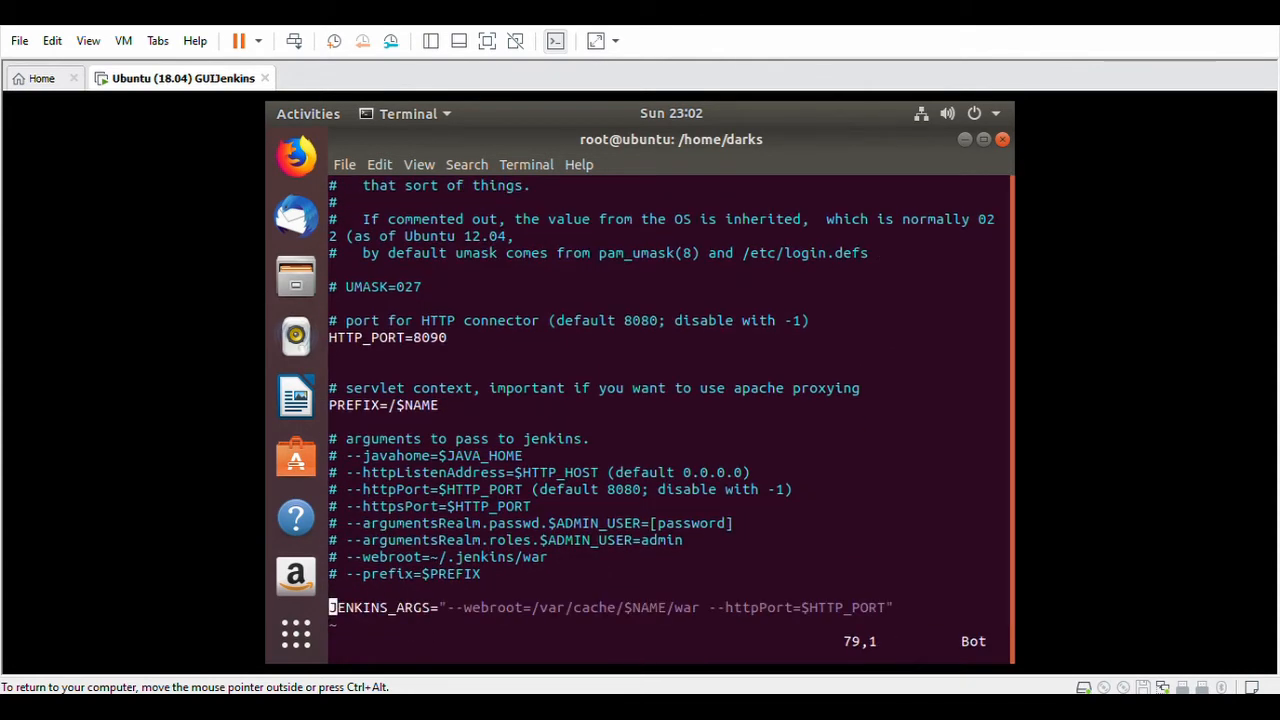
{"action": "key", "text": "Up"}
{"action": "key", "text": "Up"}
{"action": "key", "text": "Up"}
{"action": "key", "text": "Up"}
{"action": "key", "text": "Up"}
{"action": "key", "text": "Up"}
{"action": "key", "text": "Up"}
{"action": "key", "text": "Up"}
{"action": "key", "text": "Up"}
{"action": "key", "text": "Up"}
{"action": "type", "text": ":wq!"}
{"action": "key", "text": "Return"}
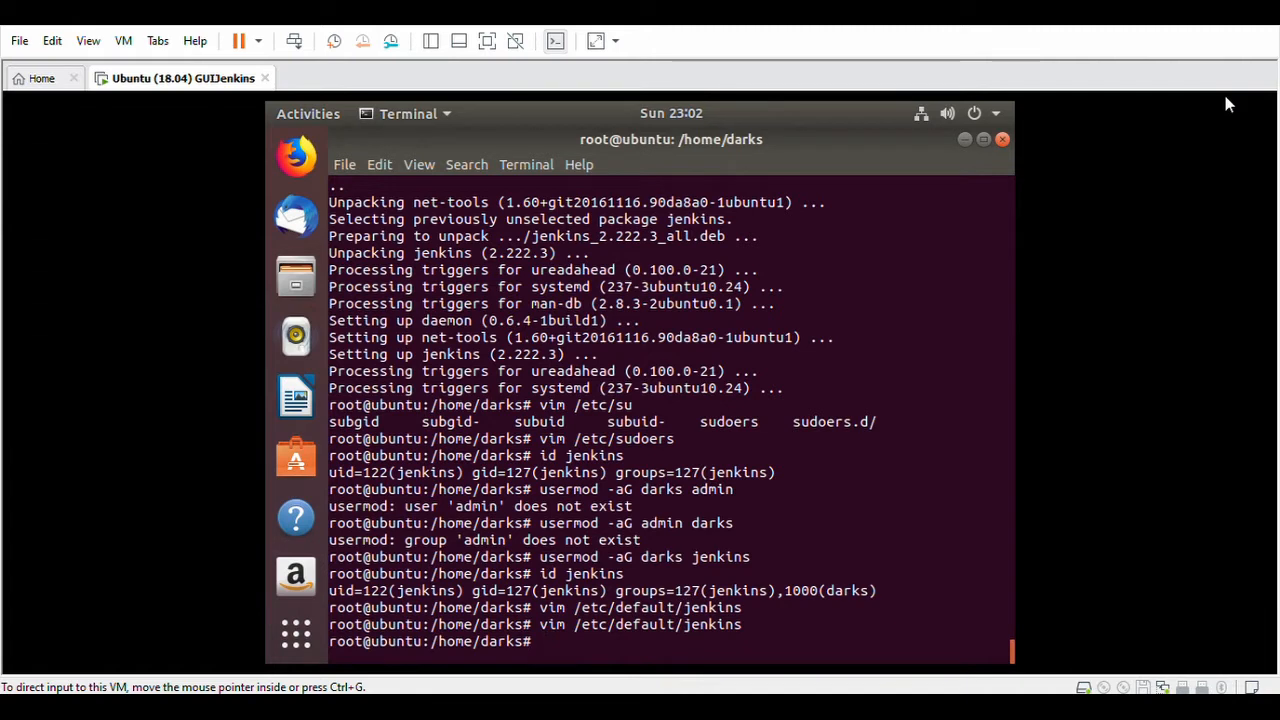
Restart Jenkins with service jenkins restart.
{"action": "right_click", "coordinate": [572, 646]}
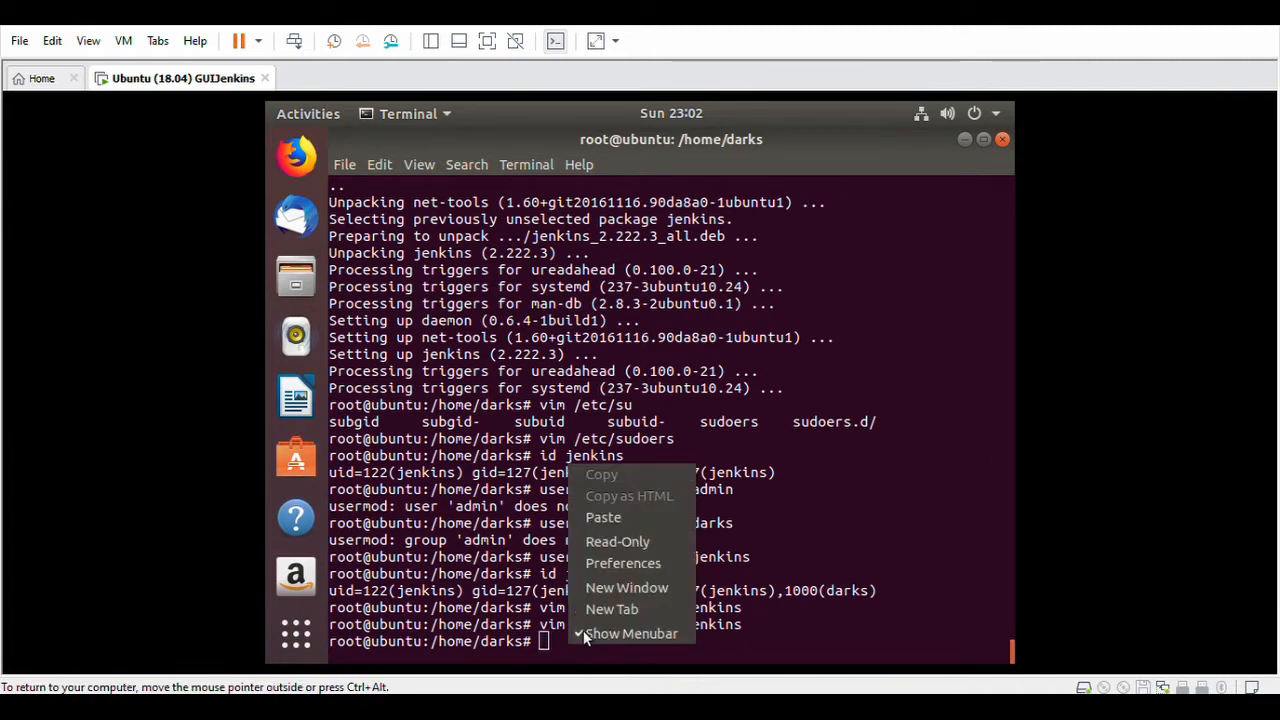
{"action": "left_click", "coordinate": [654, 522]}
{"action": "key", "text": "Return"}
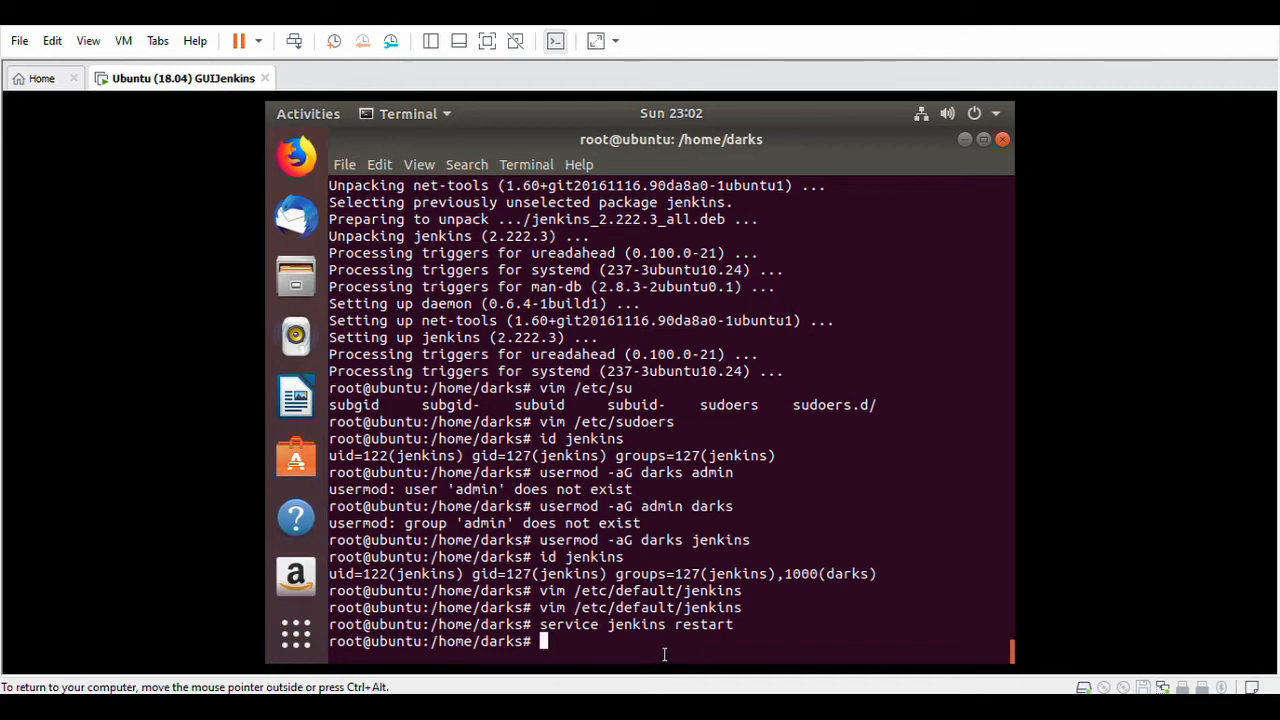
Check service jenkins status shows active, then exit the pager.
{"action": "type", "text": "service jenkins status"}
{"action": "key", "text": "Return"}
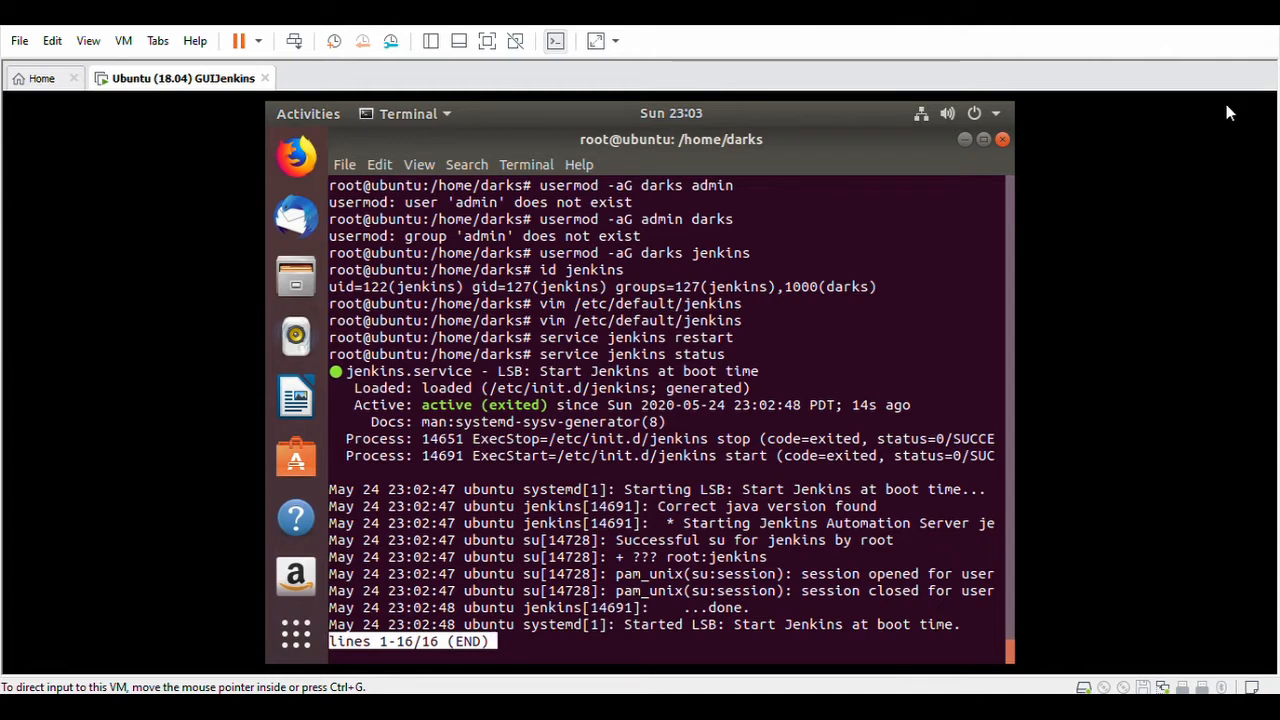
{"action": "key", "text": "q"}
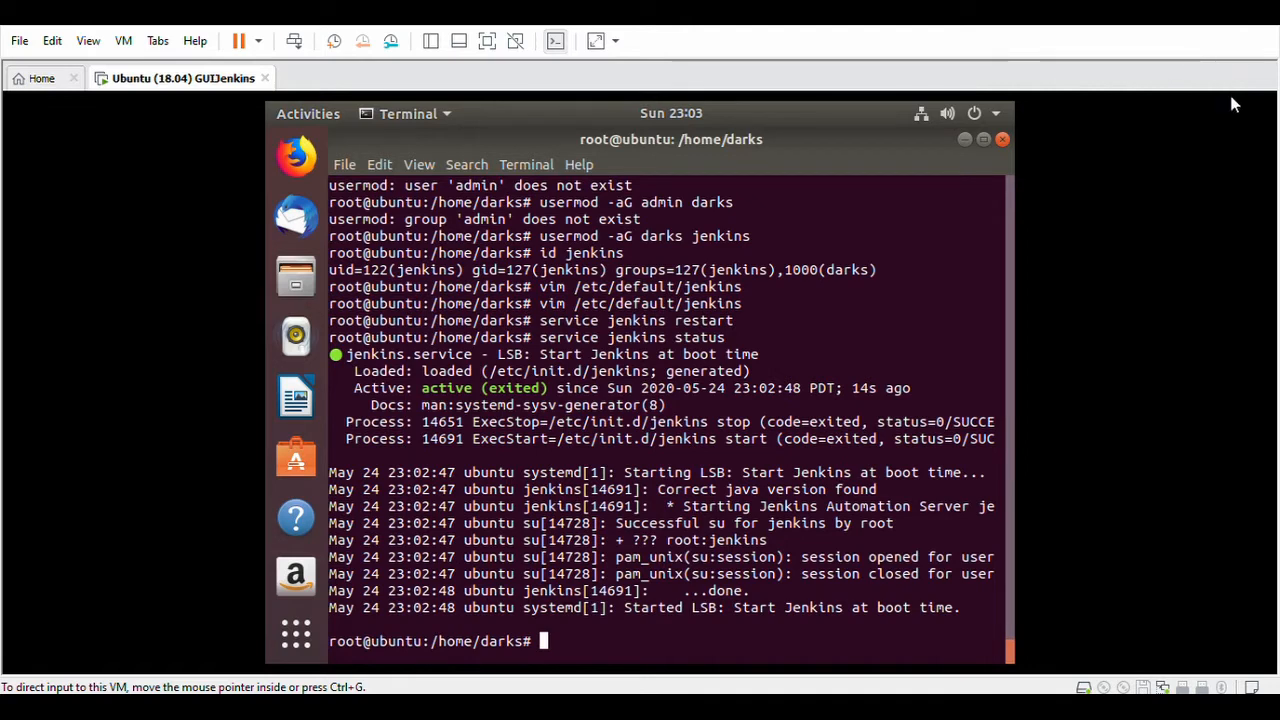
Follow the Jenkins log until it reports being fully up and running, then stop it.
{"action": "right_click", "coordinate": [552, 647]}
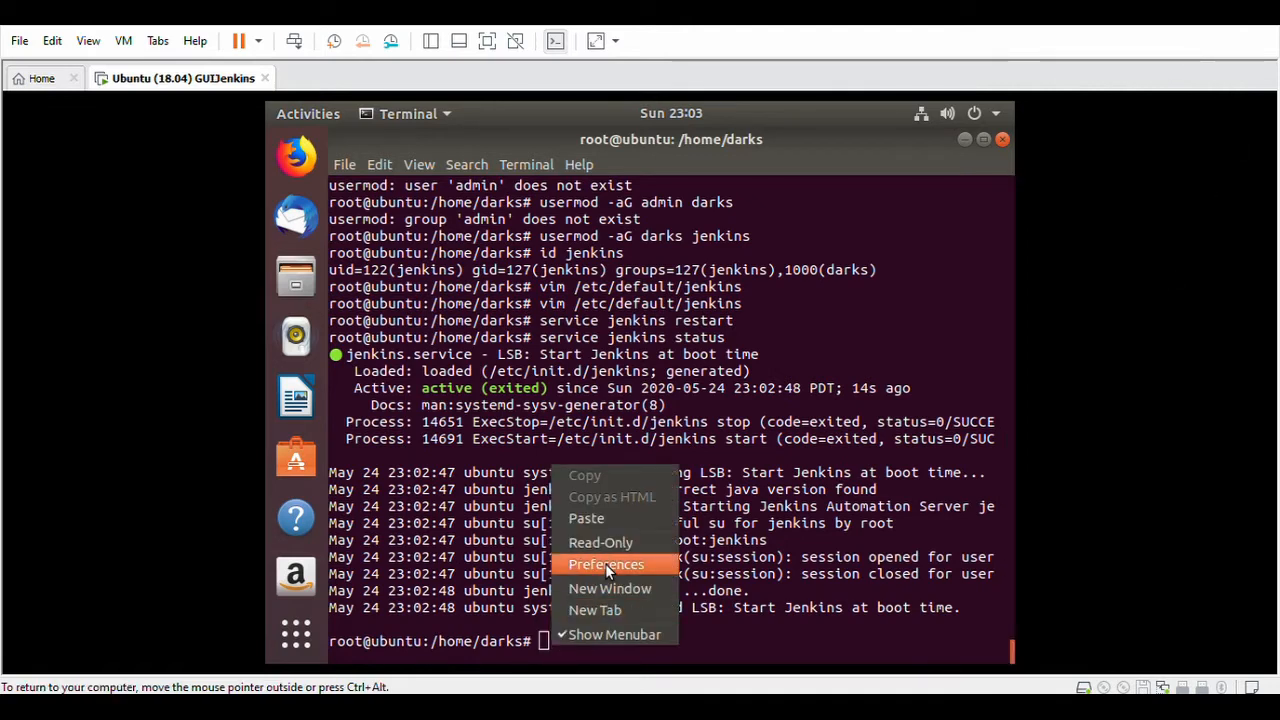
{"action": "left_click", "coordinate": [625, 519]}
{"action": "key", "text": "Return"}
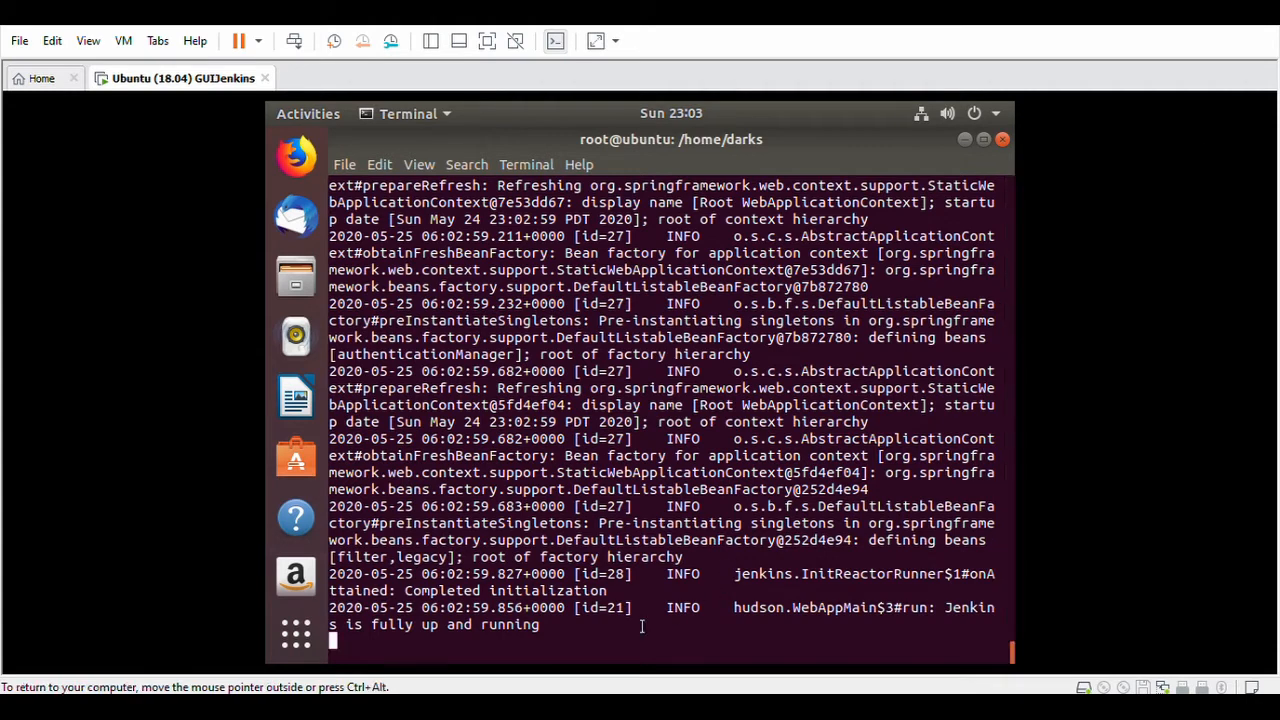
{"action": "left_click_drag", "start_coordinate": [590, 628], "coordinate": [330, 626]}
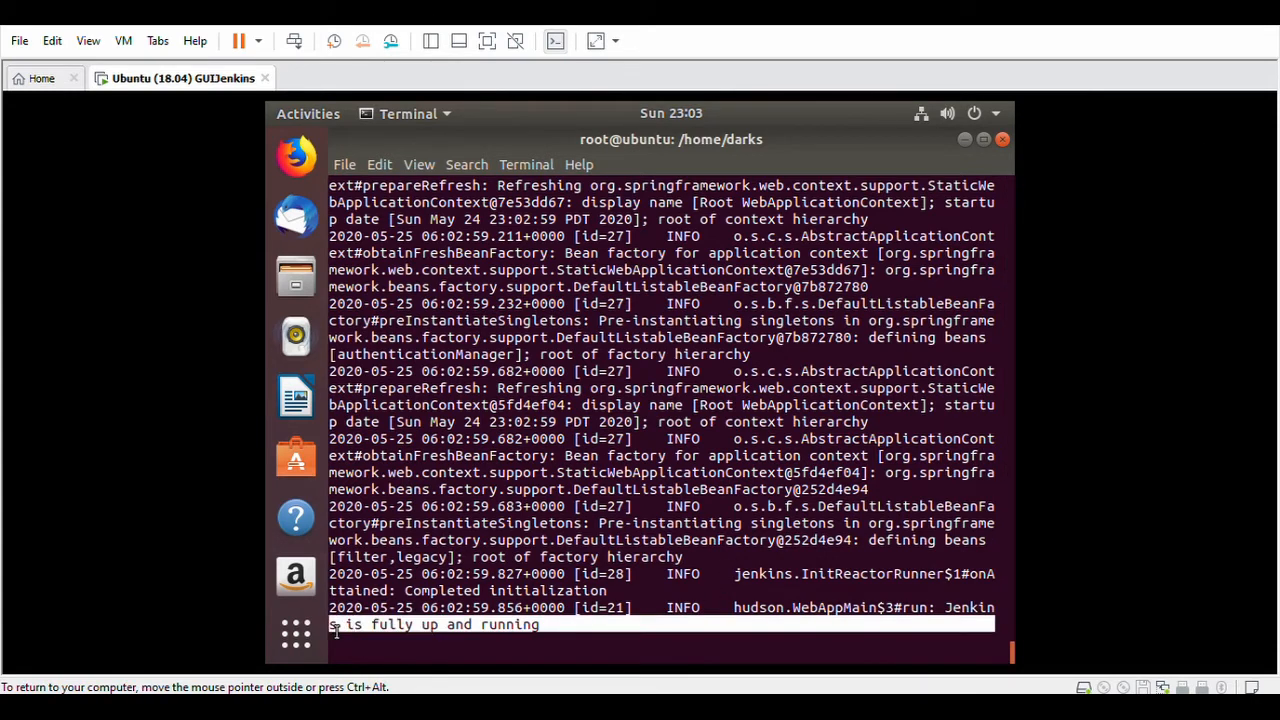
{"action": "key", "text": "ctrl+c"}
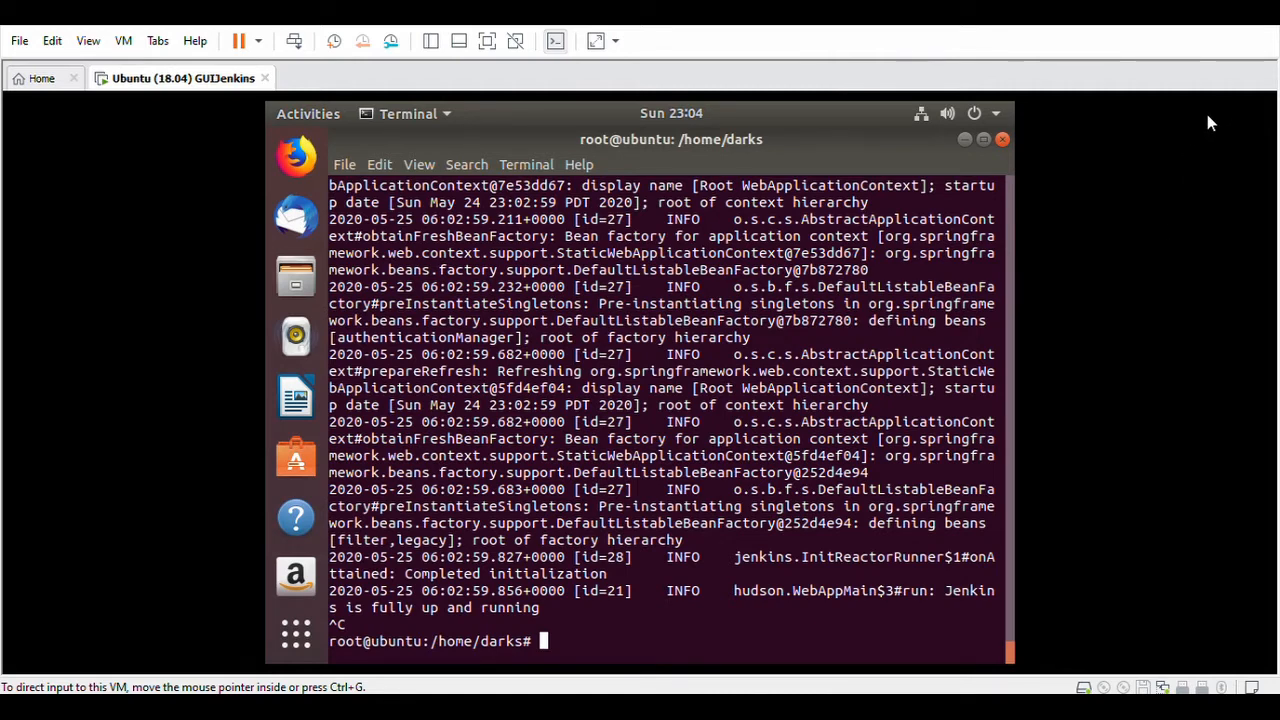
Run ip a and copy the ens33 address 192.168.220.139.
{"action": "type", "text": "ip a"}
{"action": "key", "text": "Return"}
{"action": "left_click_drag", "start_coordinate": [400, 560], "coordinate": [540, 568]}
{"action": "right_click", "coordinate": [530, 558]}
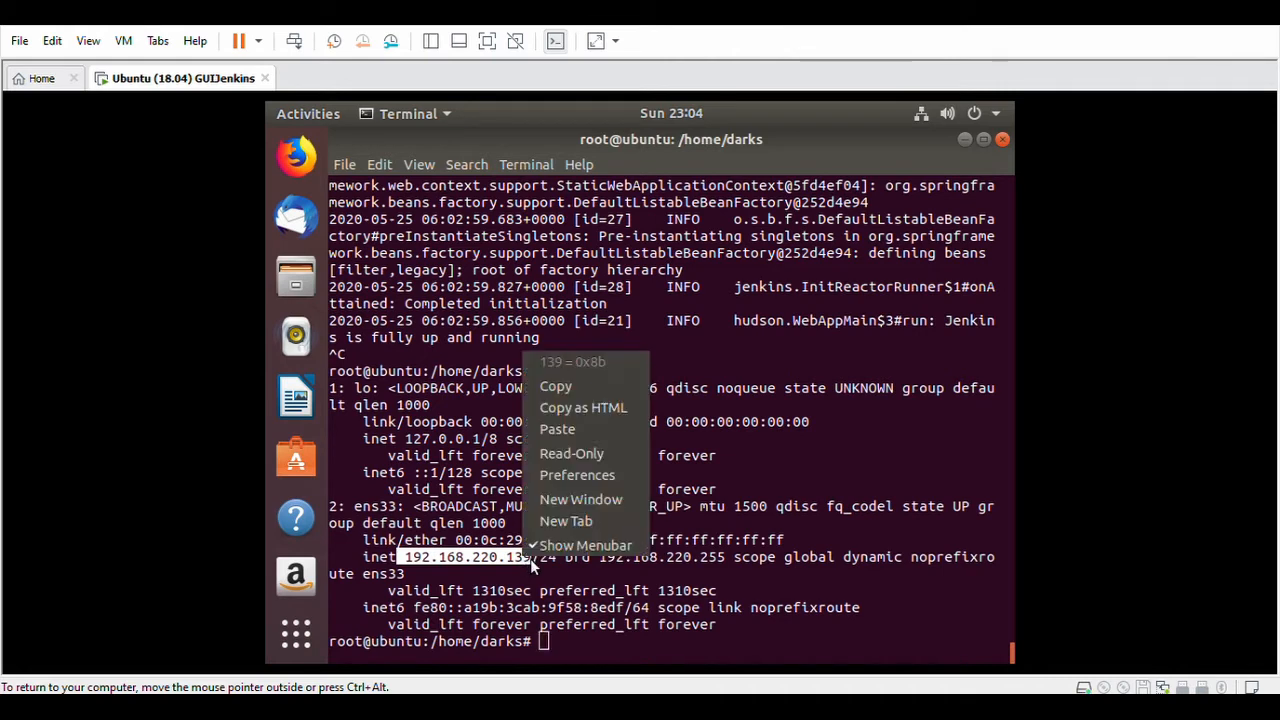
{"action": "left_click", "coordinate": [570, 388]}
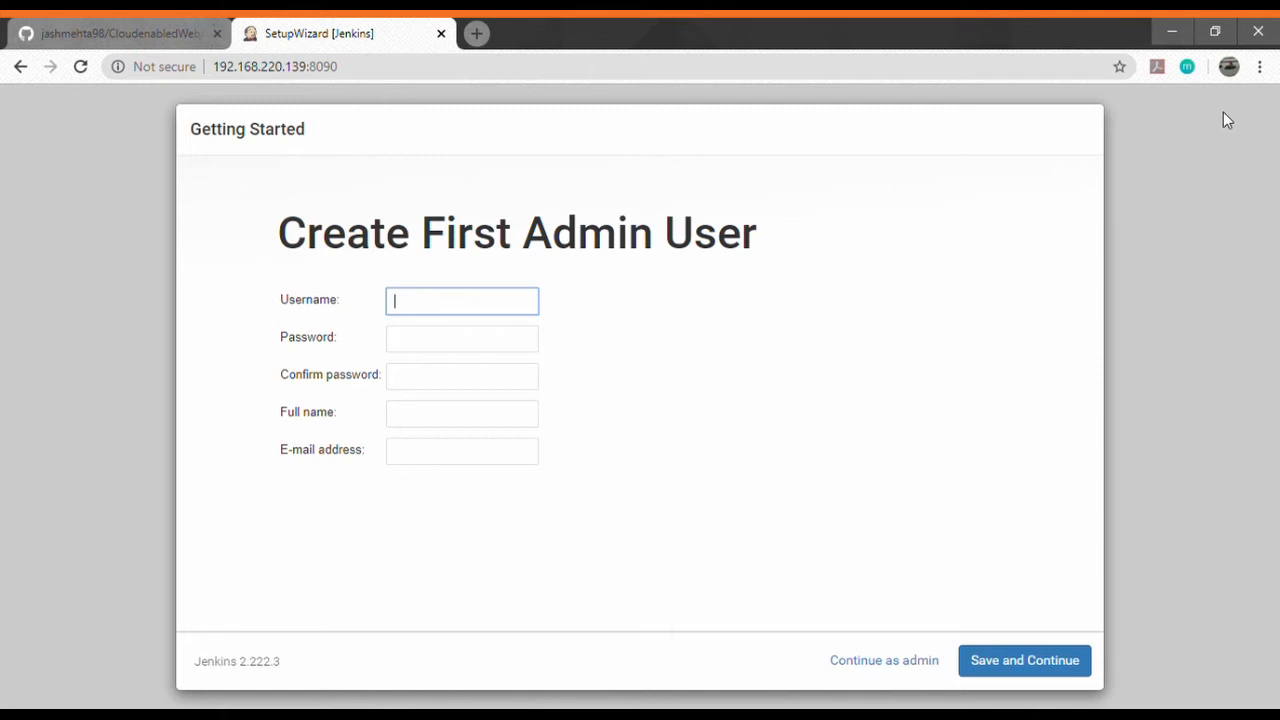
Enter the admin username and the same password in both password fields.
{"action": "type", "text": "Demo"}
{"action": "key", "text": "Tab"}
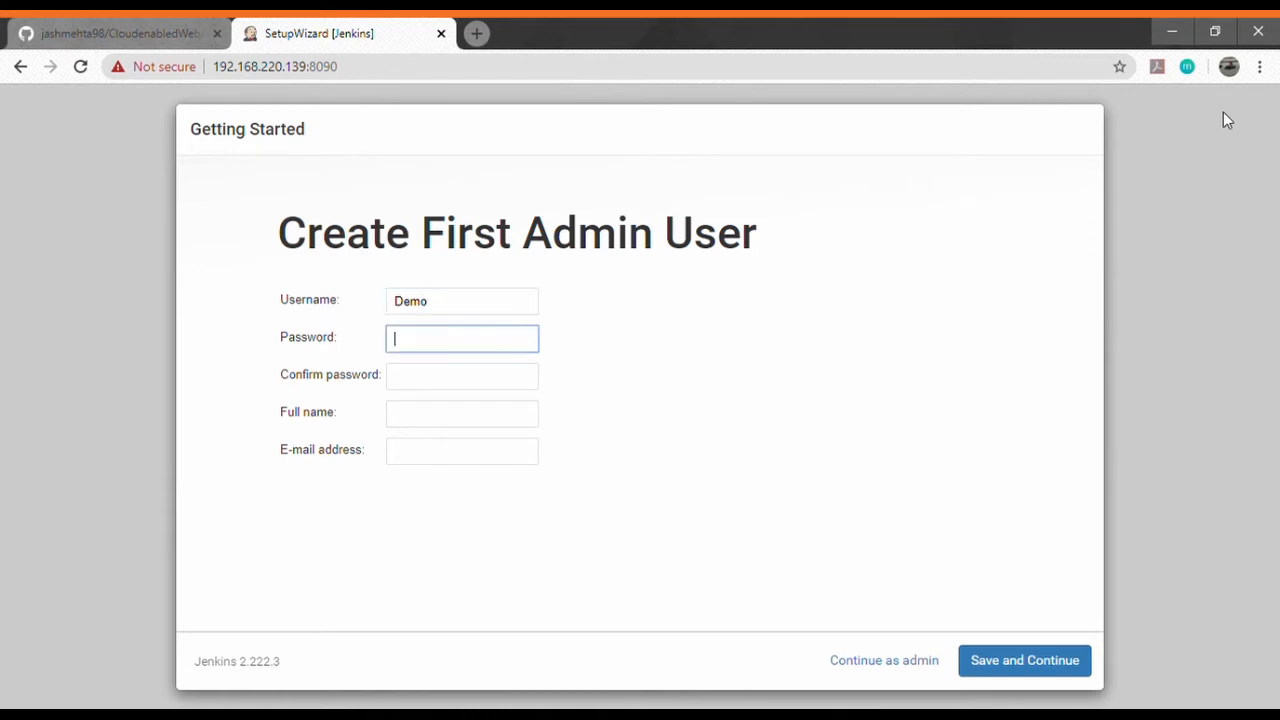
{"action": "type", "text": "•"}
{"action": "key", "text": "Tab"}
{"action": "type", "text": "•"}
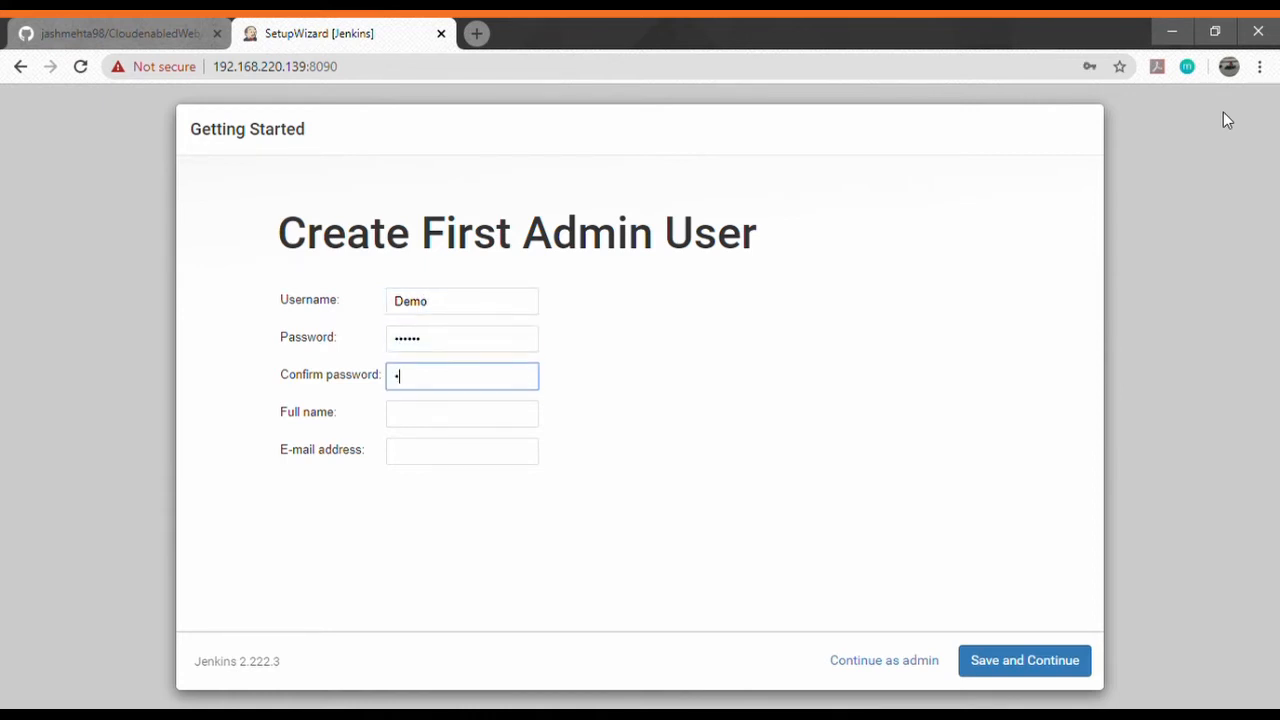
{"action": "type", "text": "•••••"}
Fill in the admin's full name and e-mail address, then save the account.
{"action": "key", "text": "Tab"}
{"action": "type", "text": "JAsh"}
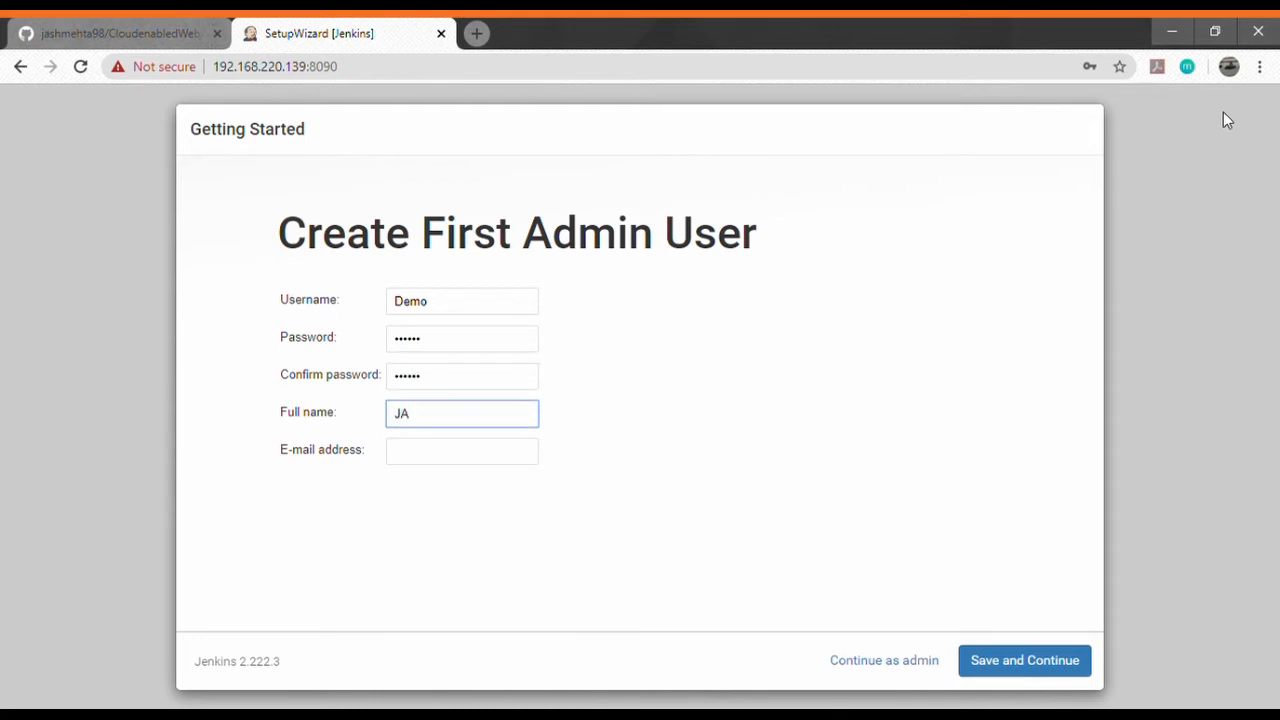
{"action": "key", "text": "BackSpace"}
{"action": "type", "text": "ash"}
{"action": "key", "text": "Tab"}
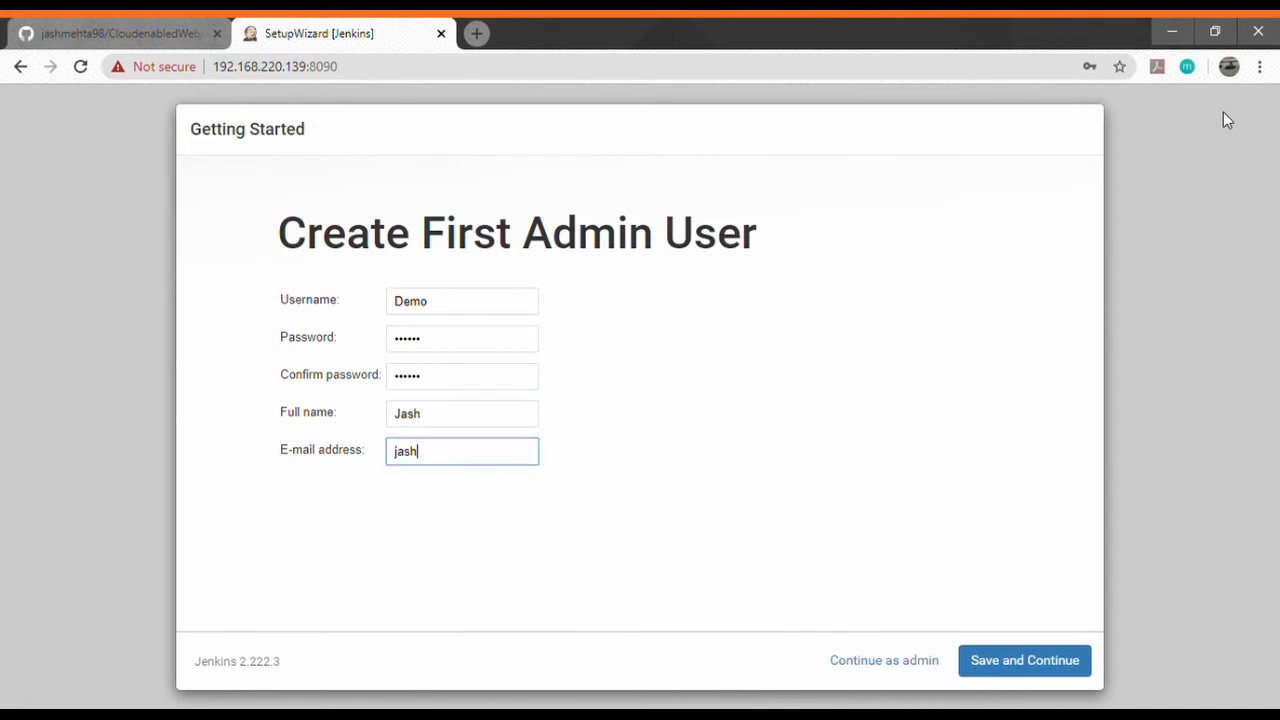
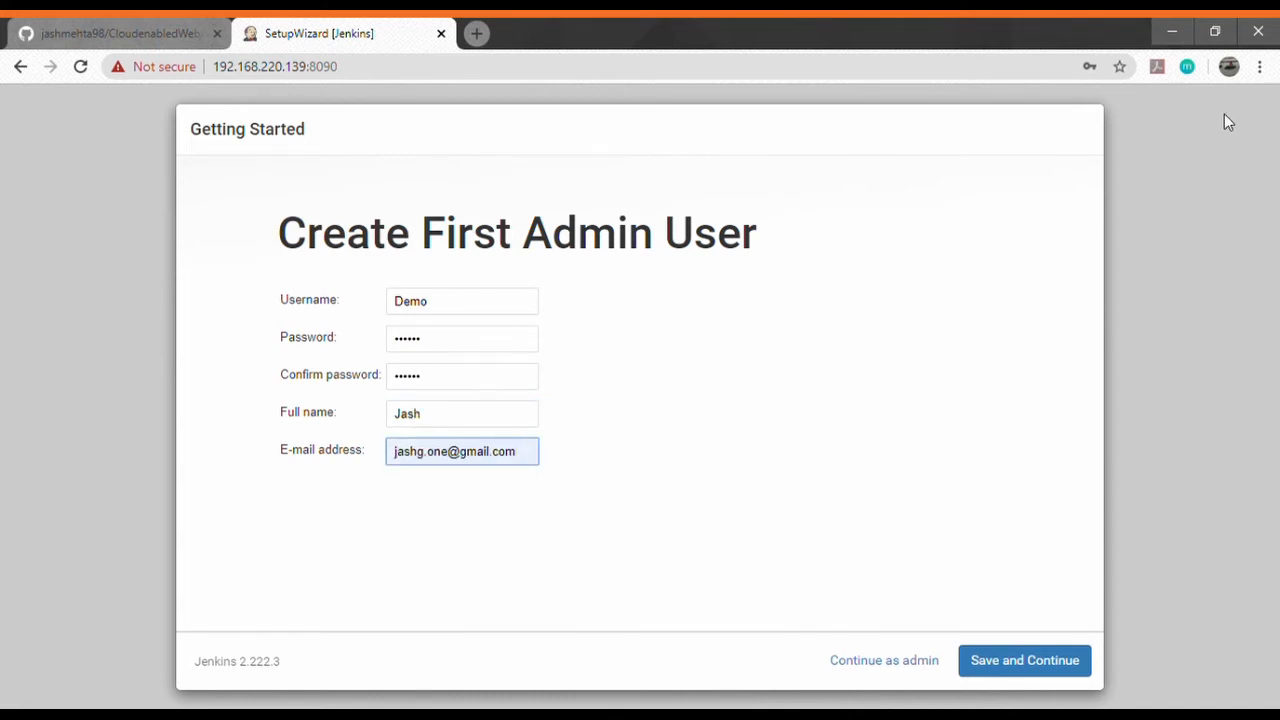
{"action": "left_click", "coordinate": [1031, 663]}
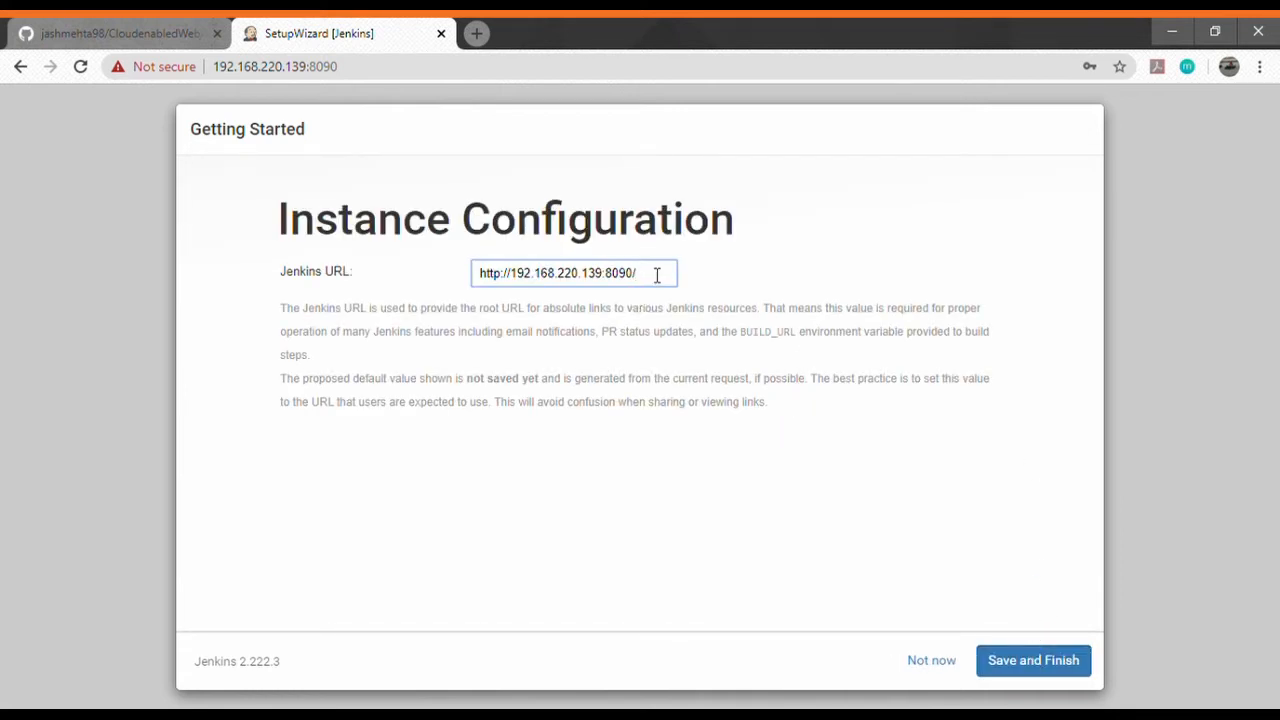
{"action": "left_click", "coordinate": [1000, 661]}
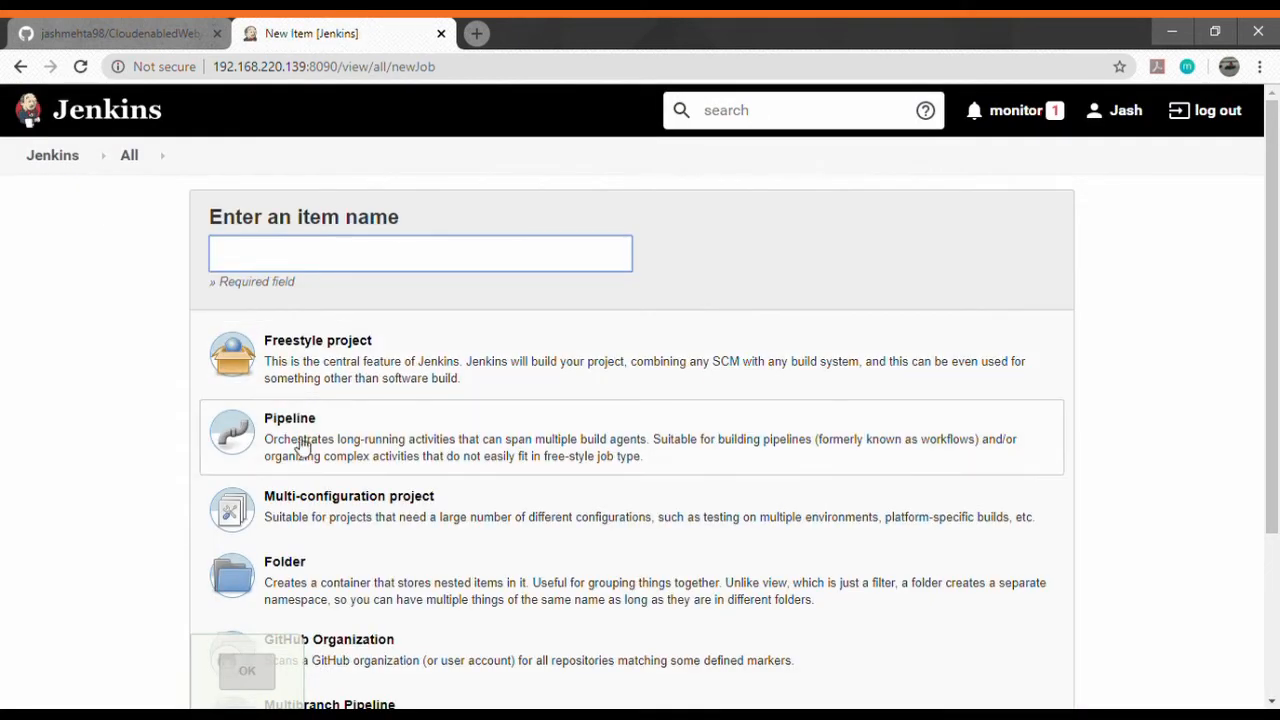
{"action": "left_click", "coordinate": [303, 447]}
{"action": "type", "text": "demo-pipeline"}
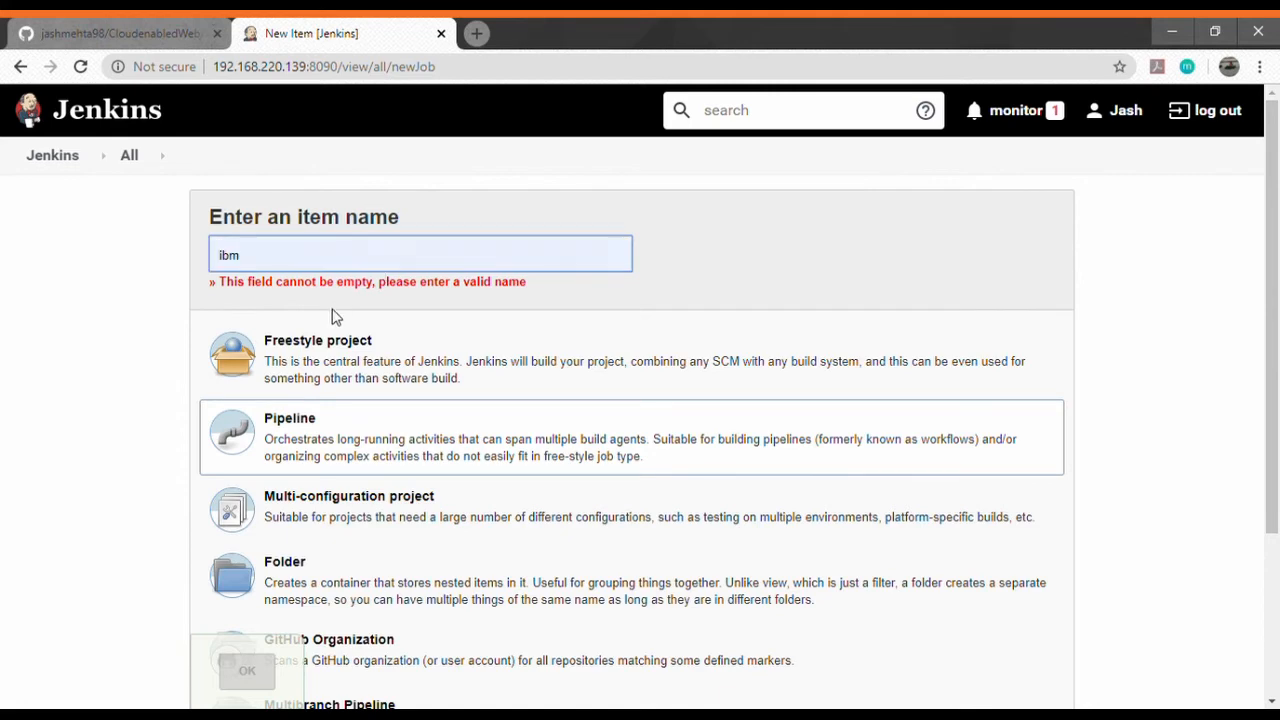
{"action": "scroll", "coordinate": [330, 325], "scroll_direction": "down", "scroll_amount": 3}
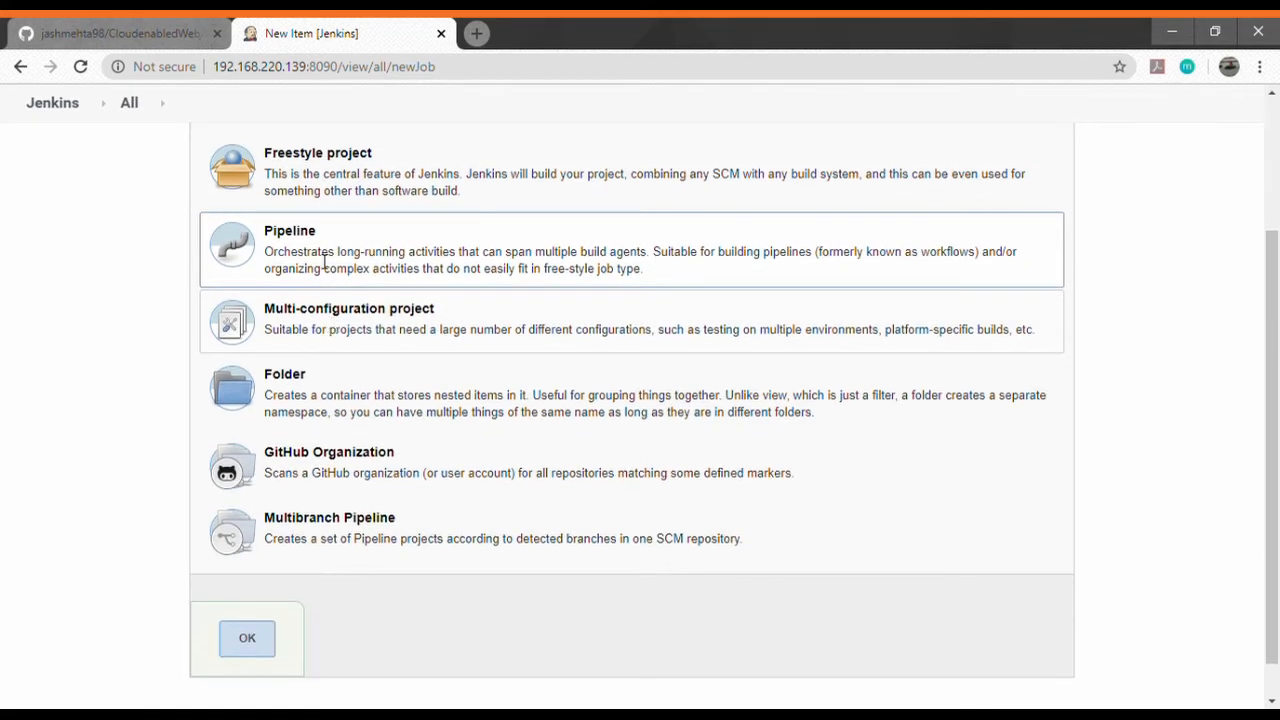
{"action": "left_click", "coordinate": [248, 640]}
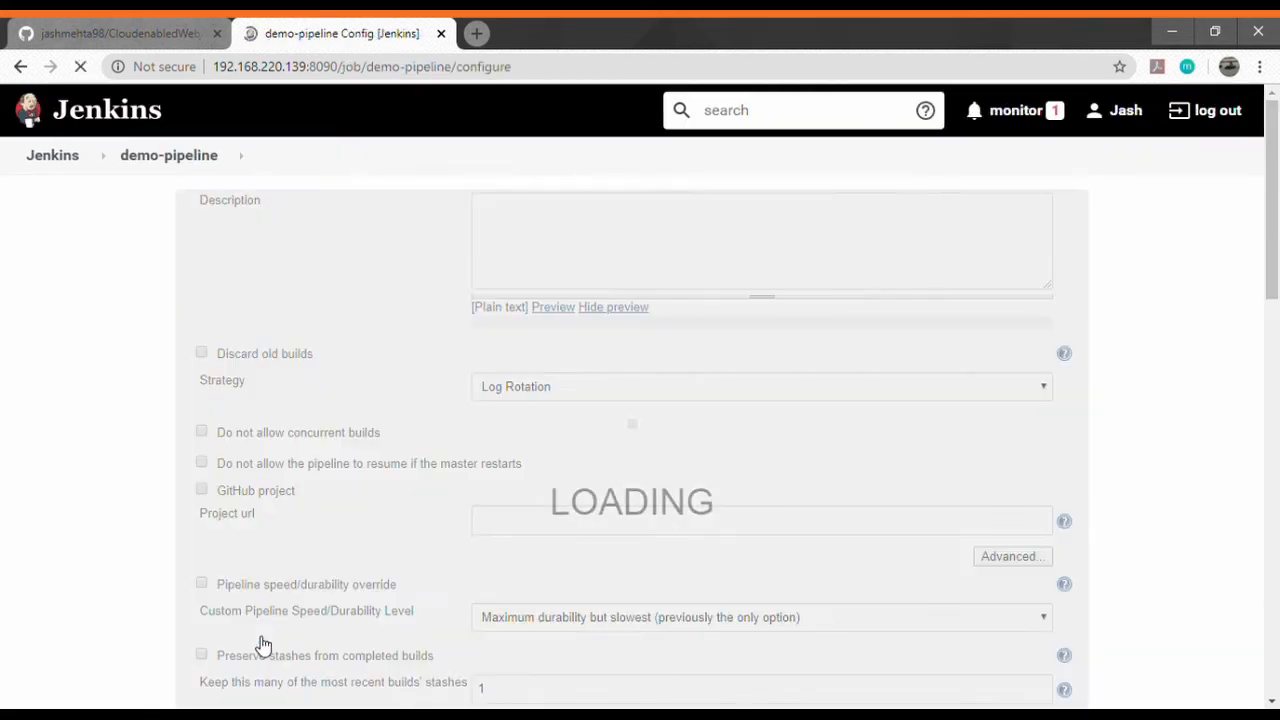
{"action": "scroll", "coordinate": [450, 390], "scroll_direction": "down", "scroll_amount": 10}
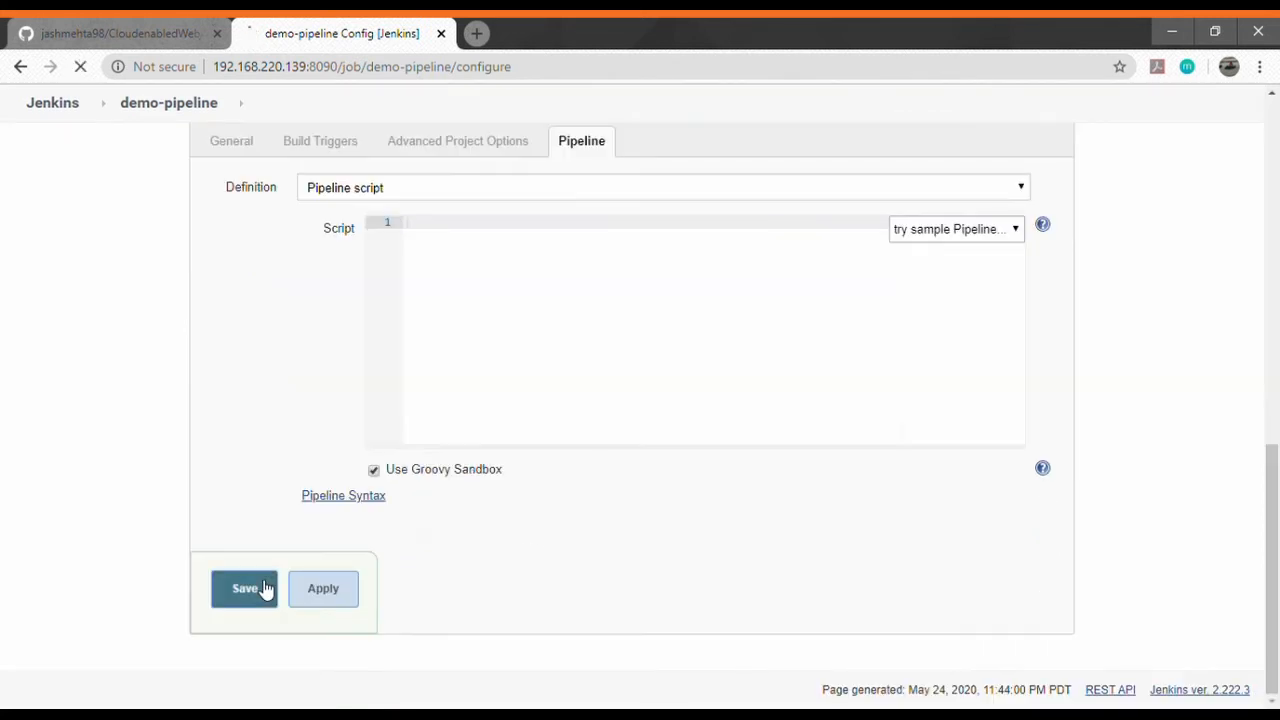
{"action": "left_click", "coordinate": [243, 589]}
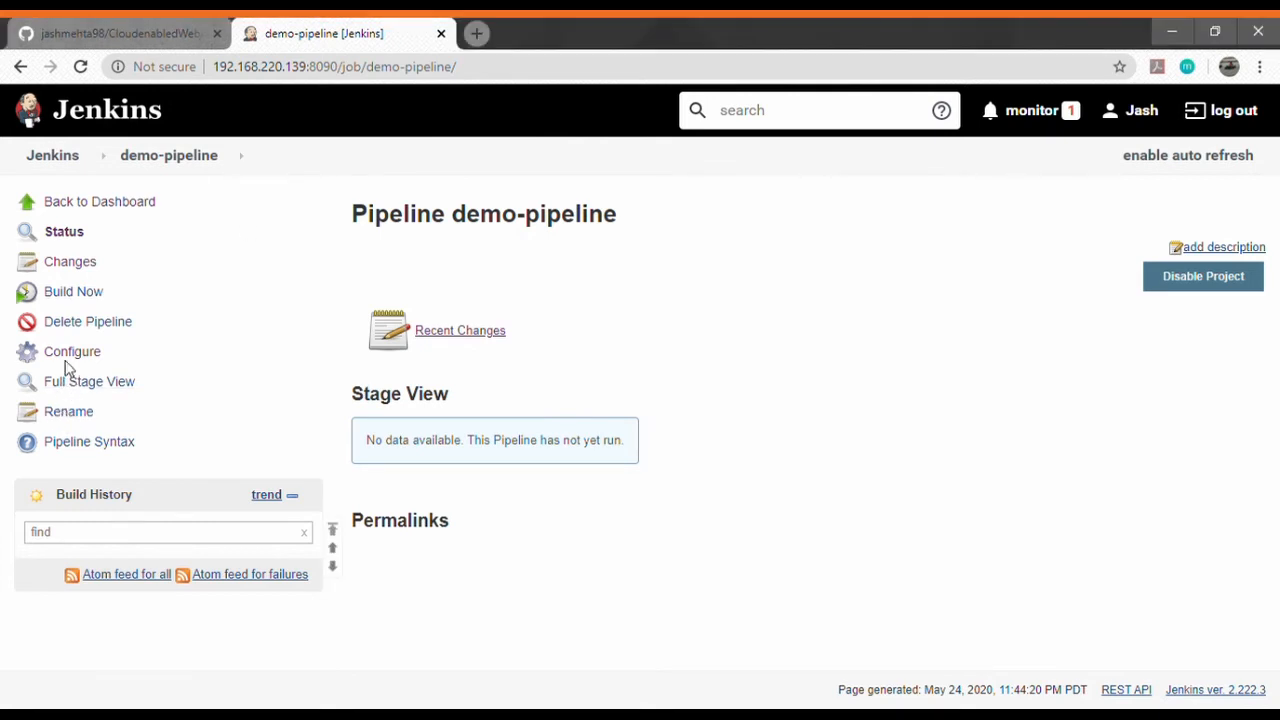
Open the Pipeline Syntax snippet generator and pick the git sample step.
{"action": "left_click", "coordinate": [128, 442]}
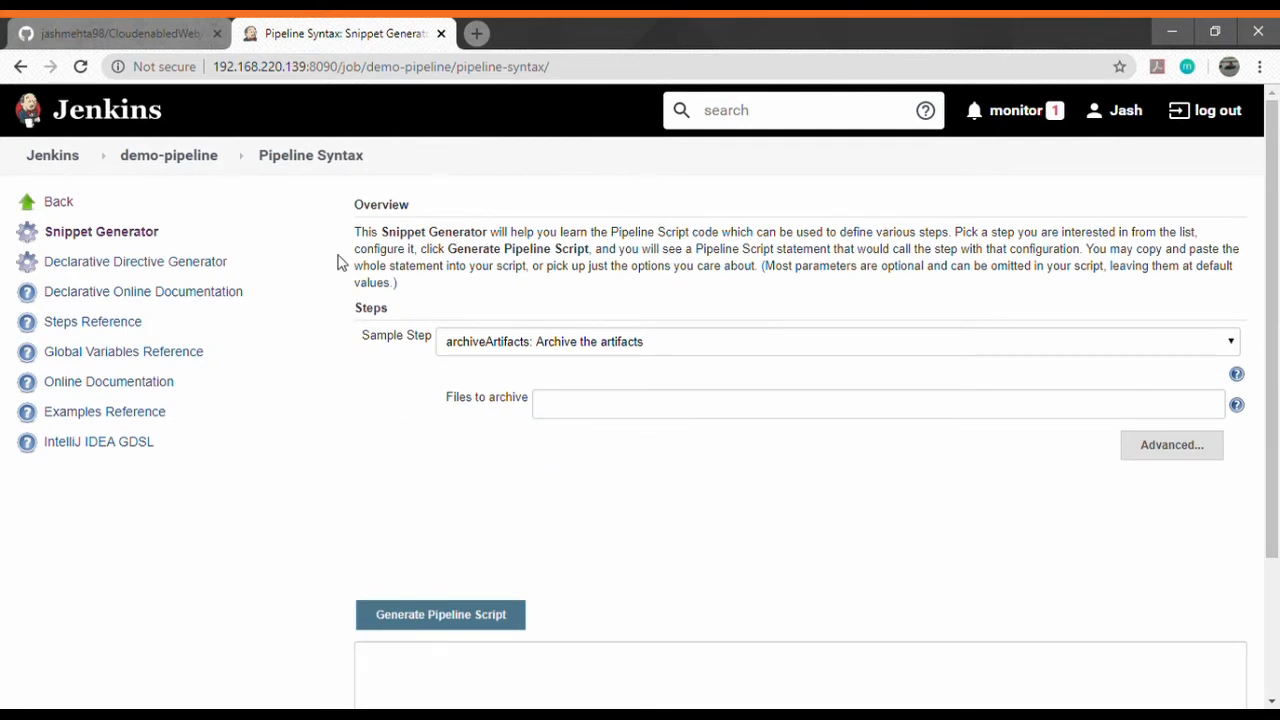
{"action": "left_click", "coordinate": [617, 343]}
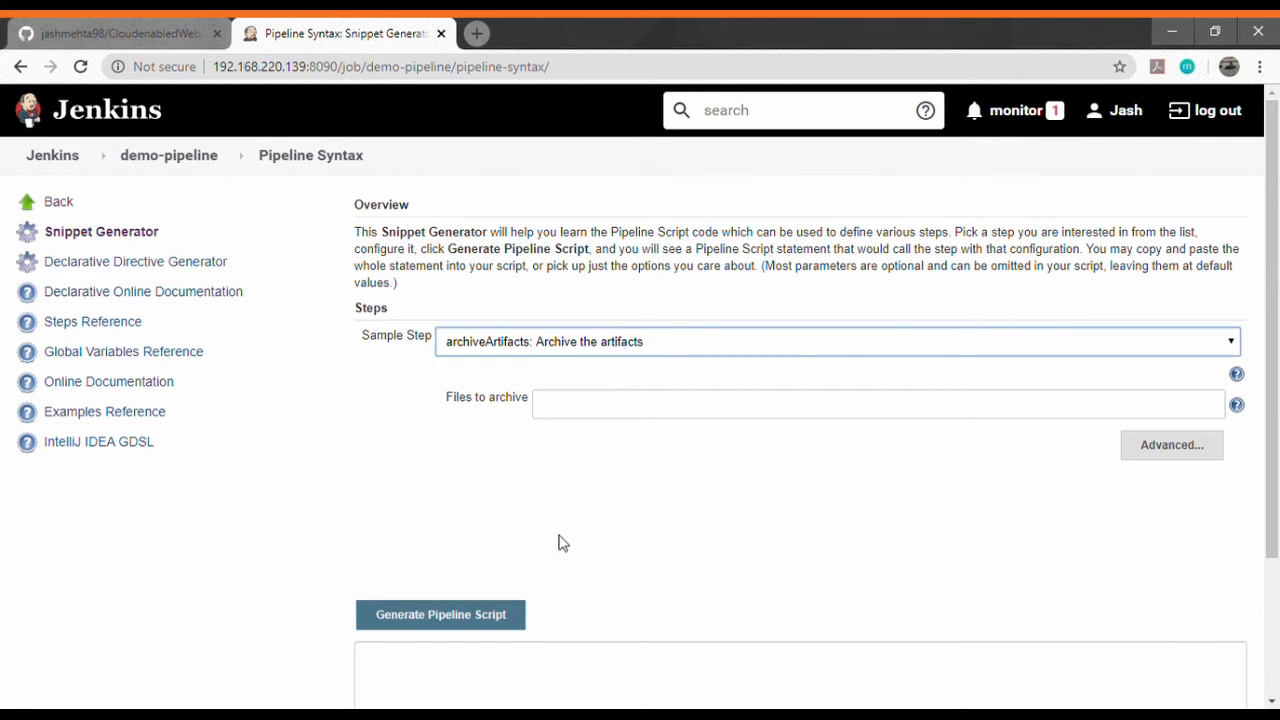
{"action": "left_click", "coordinate": [550, 583]}
Paste the CloudenabledWebApp repository URL and generate the git checkout snippet.
{"action": "left_click", "coordinate": [616, 431]}
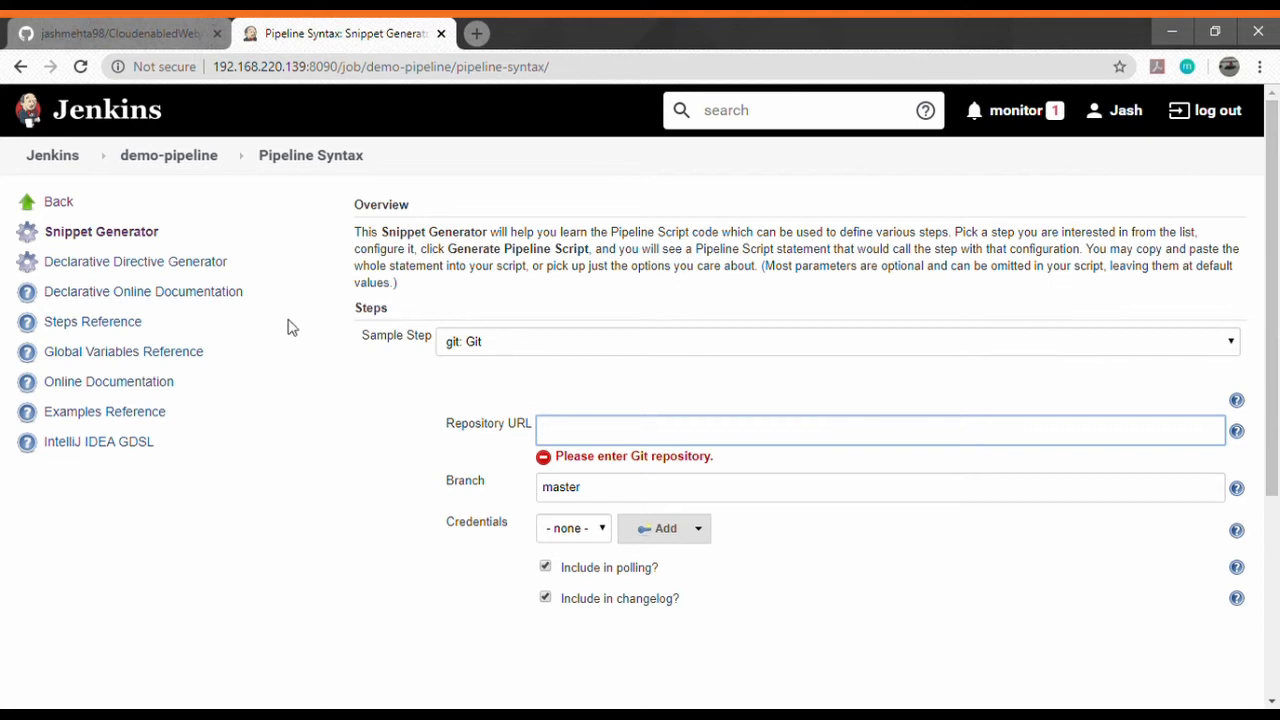
{"action": "left_click", "coordinate": [486, 356]}
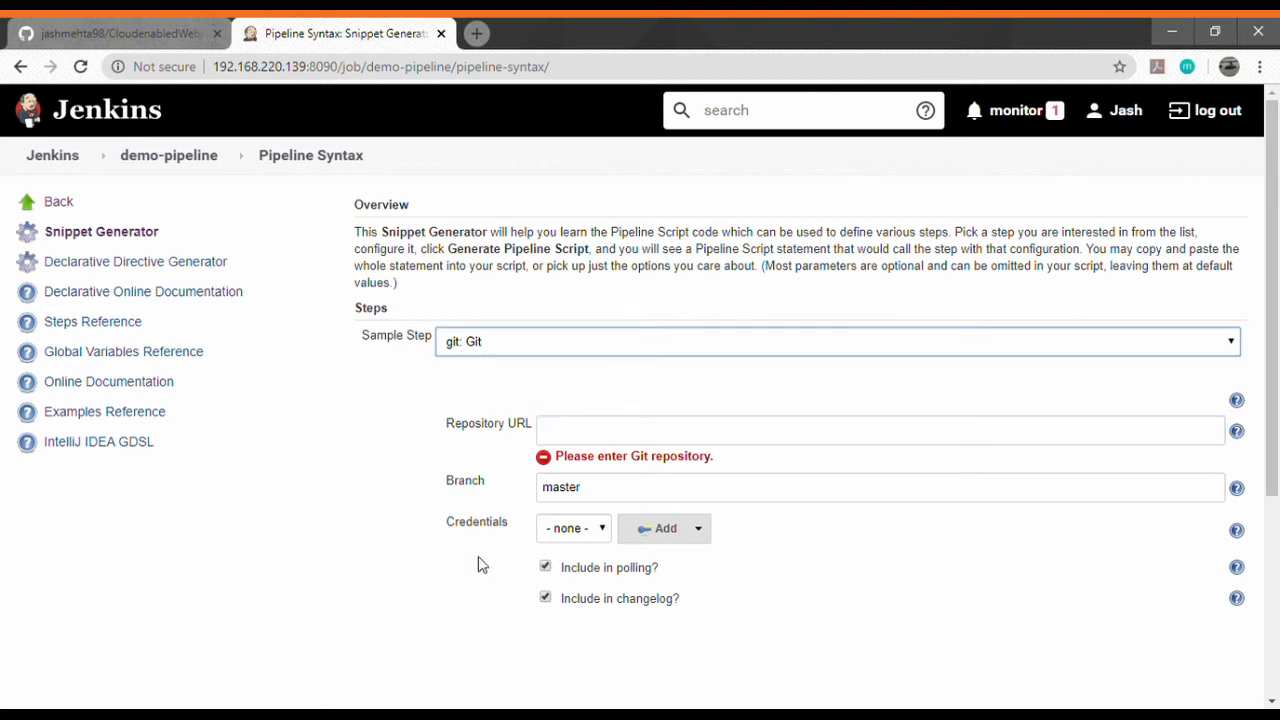
{"action": "left_click", "coordinate": [568, 438]}
{"action": "key", "text": "ctrl+v"}
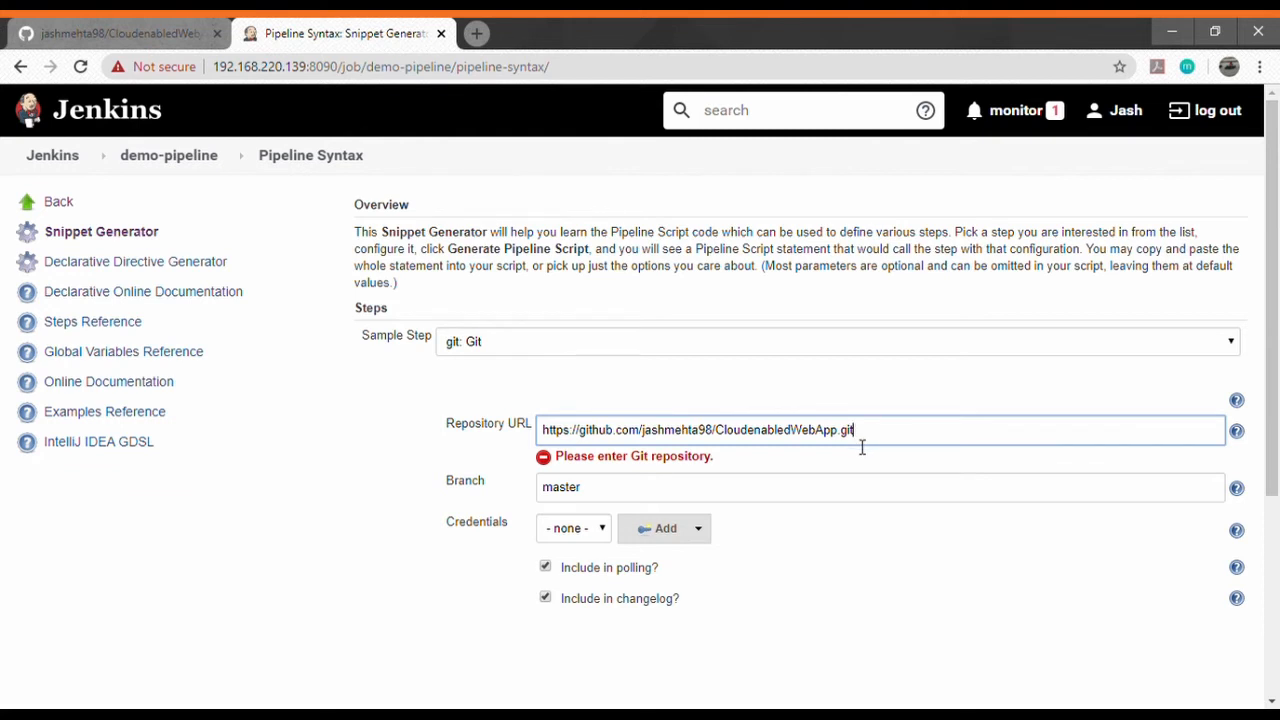
{"action": "left_click", "coordinate": [842, 604]}
{"action": "scroll", "coordinate": [845, 605], "scroll_direction": "down", "scroll_amount": 2}
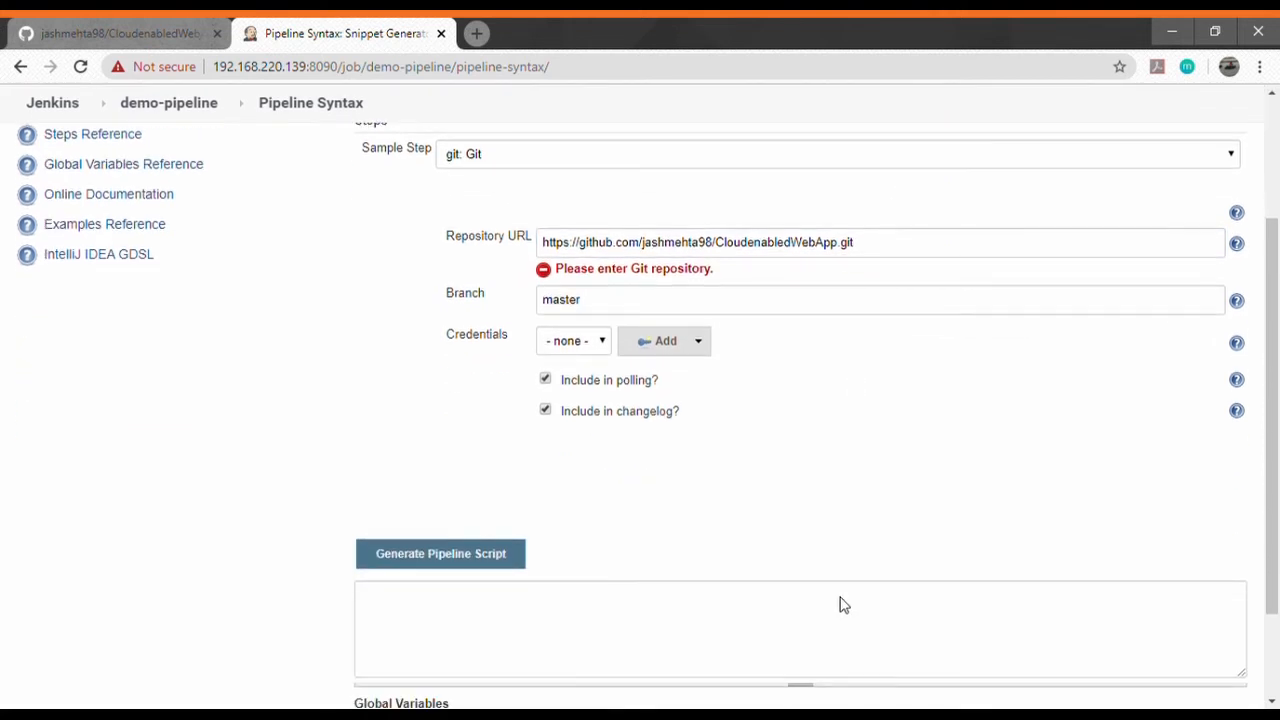
{"action": "left_click", "coordinate": [518, 544]}
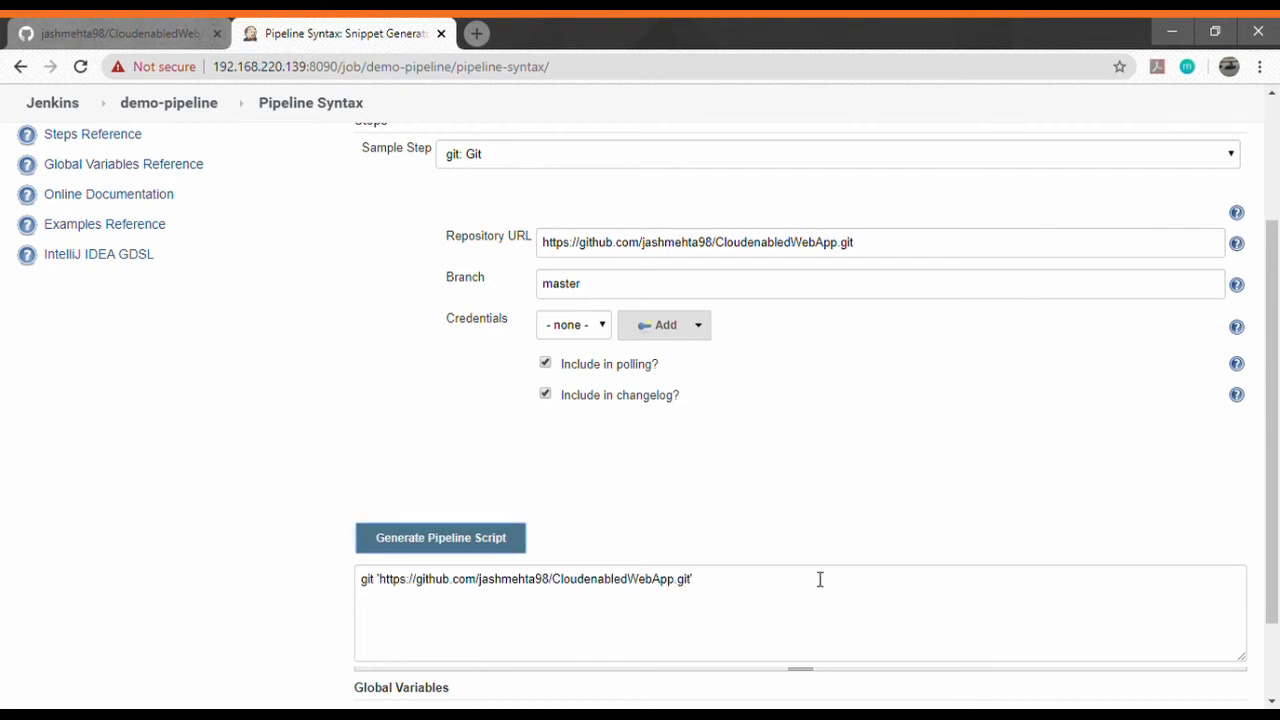
{"action": "scroll", "coordinate": [612, 467], "scroll_direction": "up", "scroll_amount": 2}
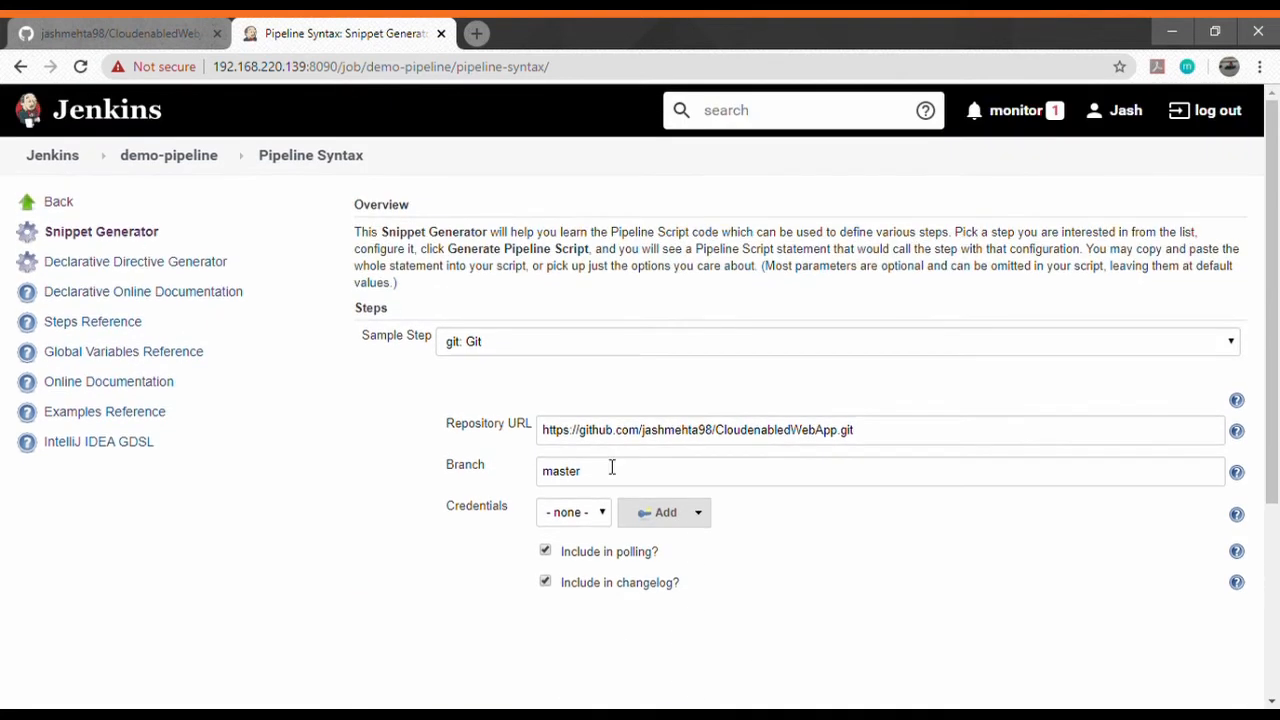
{"action": "scroll", "coordinate": [414, 420], "scroll_direction": "down", "scroll_amount": 3}
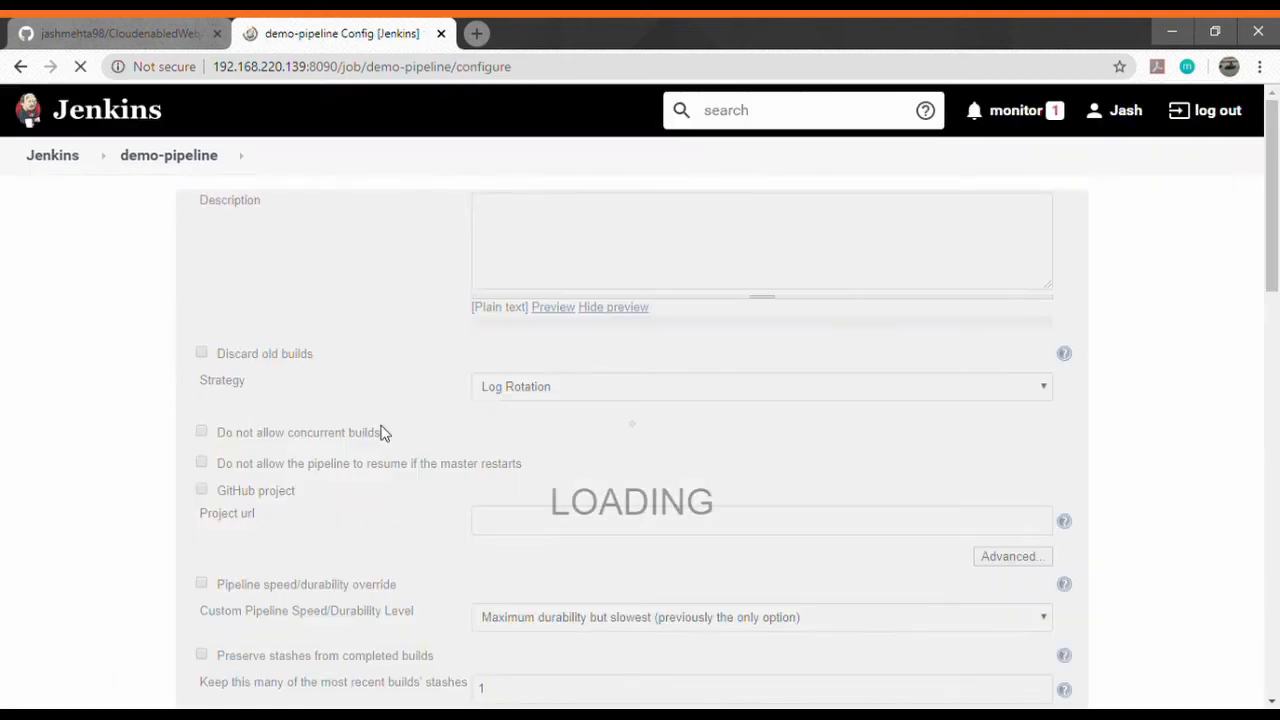
Paste the git checkout line into demo-pipeline's empty script, then return to the snippet generator tab.
{"action": "scroll", "coordinate": [469, 446], "scroll_direction": "down", "scroll_amount": 10}
{"action": "scroll", "coordinate": [440, 430], "scroll_direction": "up", "scroll_amount": 1}
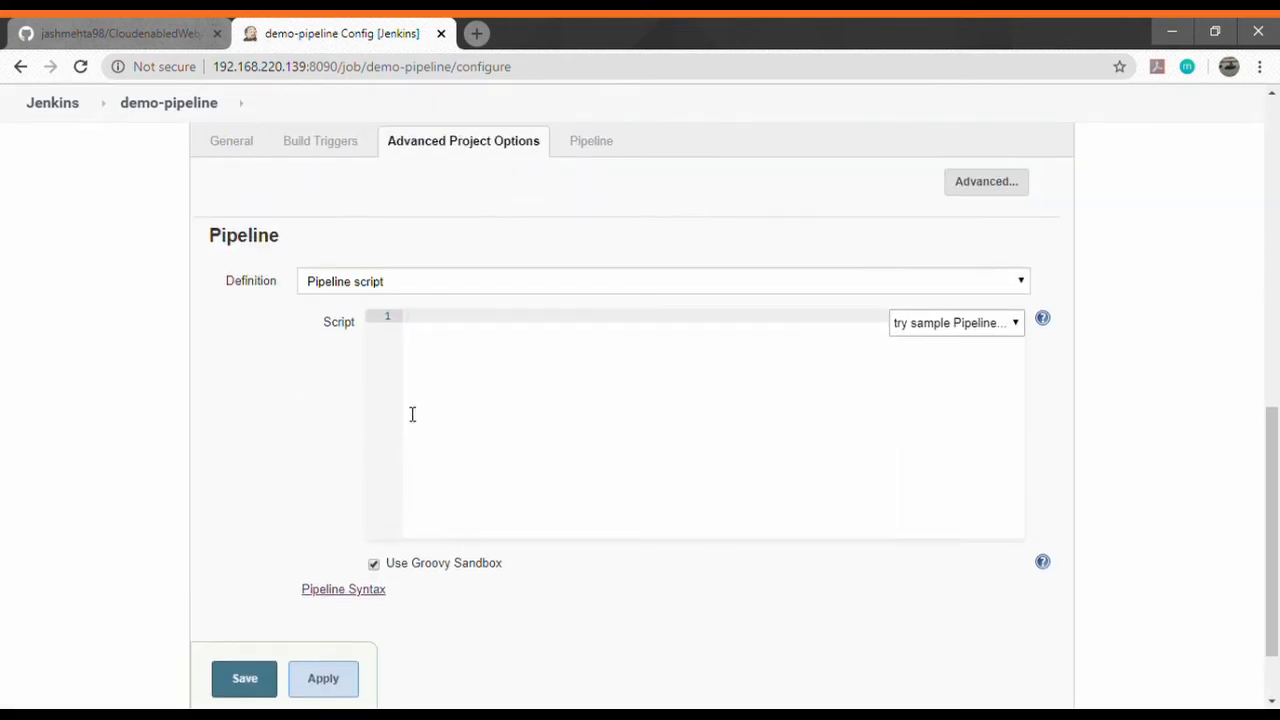
{"action": "left_click", "coordinate": [567, 385]}
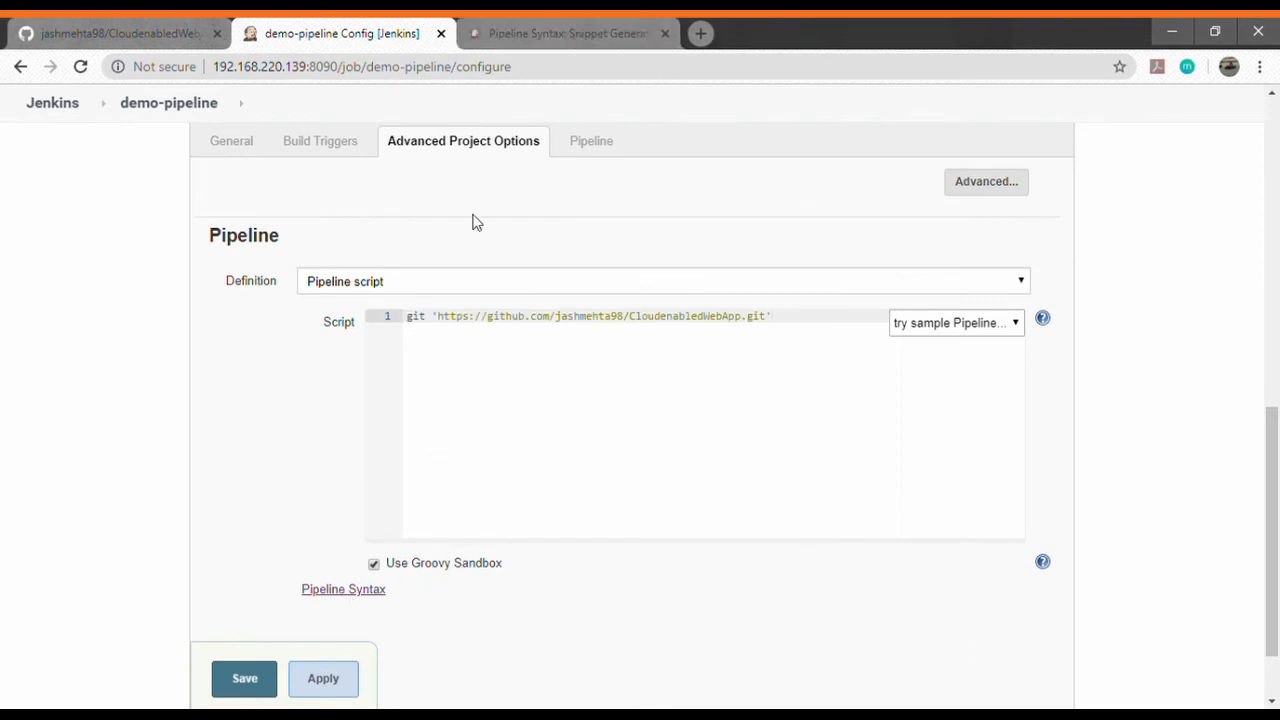
{"action": "left_click", "coordinate": [541, 31]}
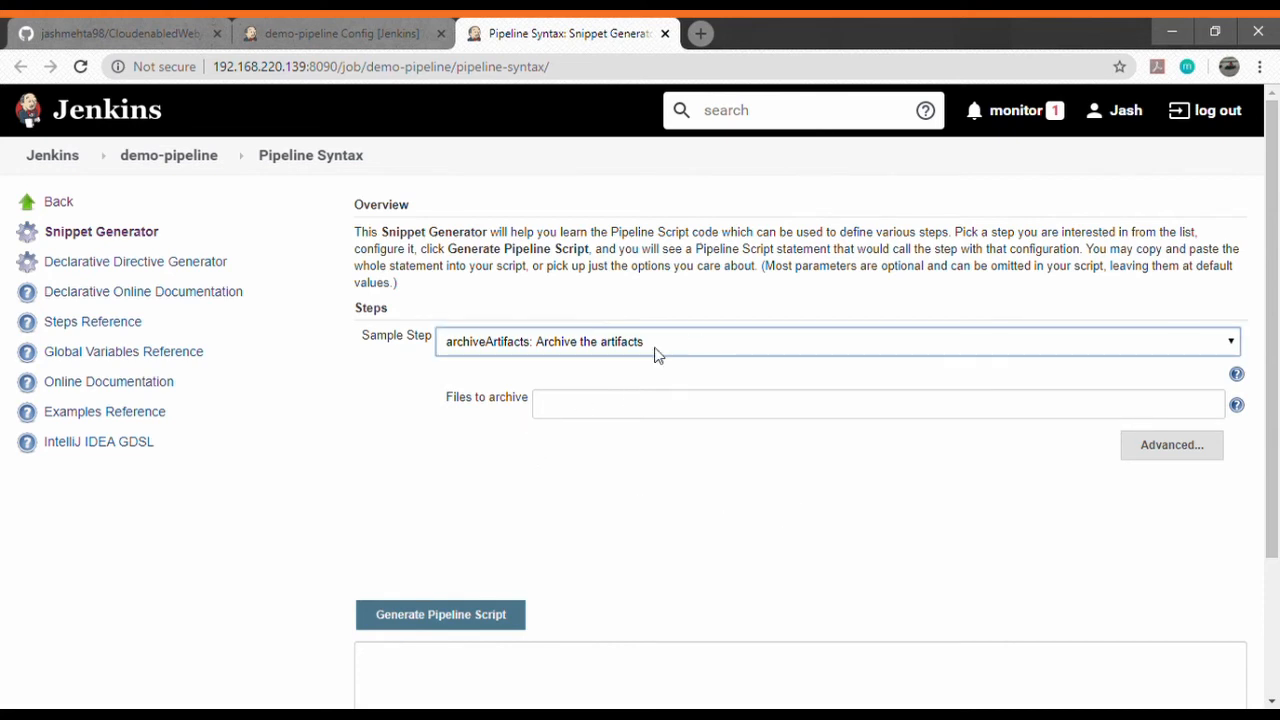
Generate an sh: Shell Script snippet running 'sudo apt-get install maven'.
{"action": "left_click", "coordinate": [499, 560]}
{"action": "left_click", "coordinate": [557, 326]}
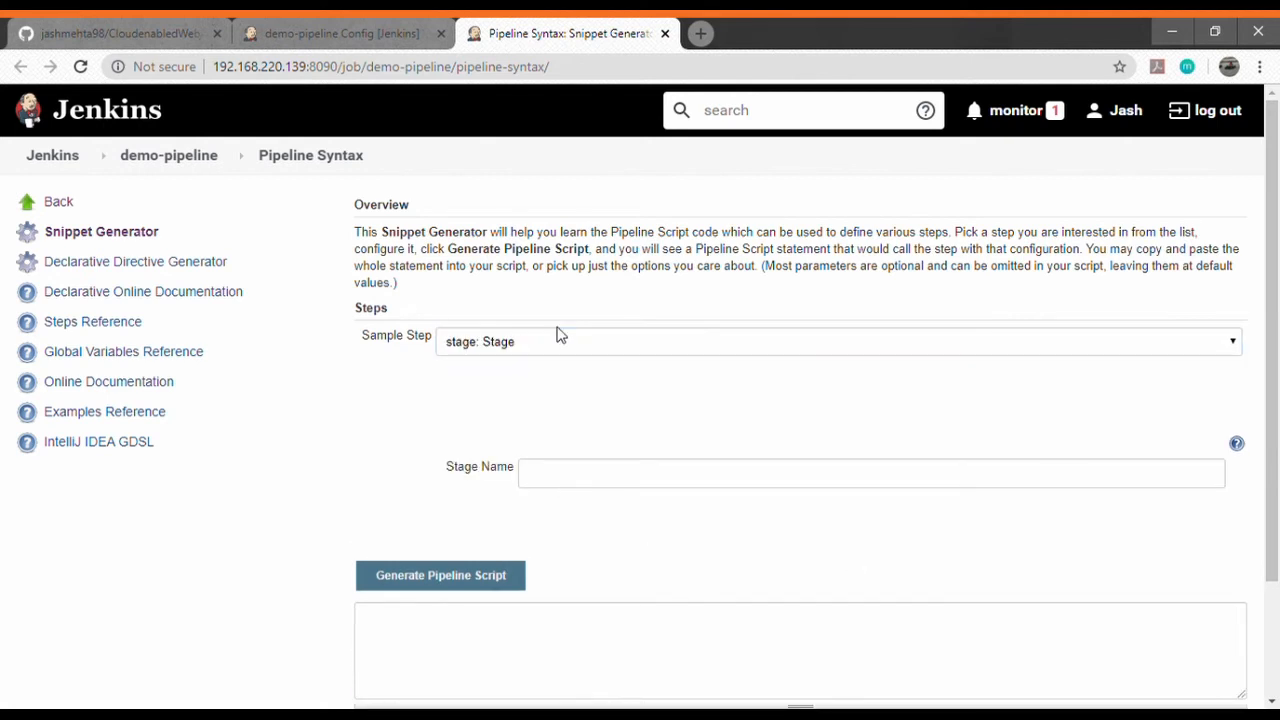
{"action": "left_click", "coordinate": [560, 352]}
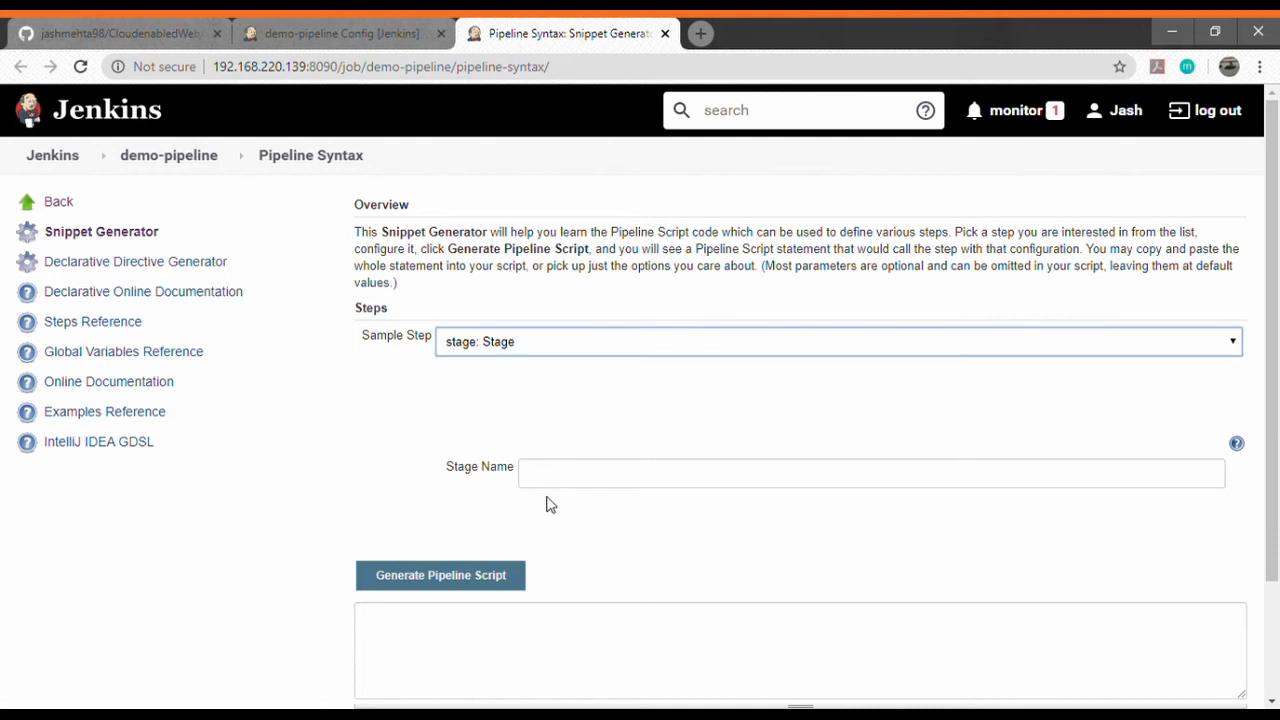
{"action": "left_click", "coordinate": [535, 446]}
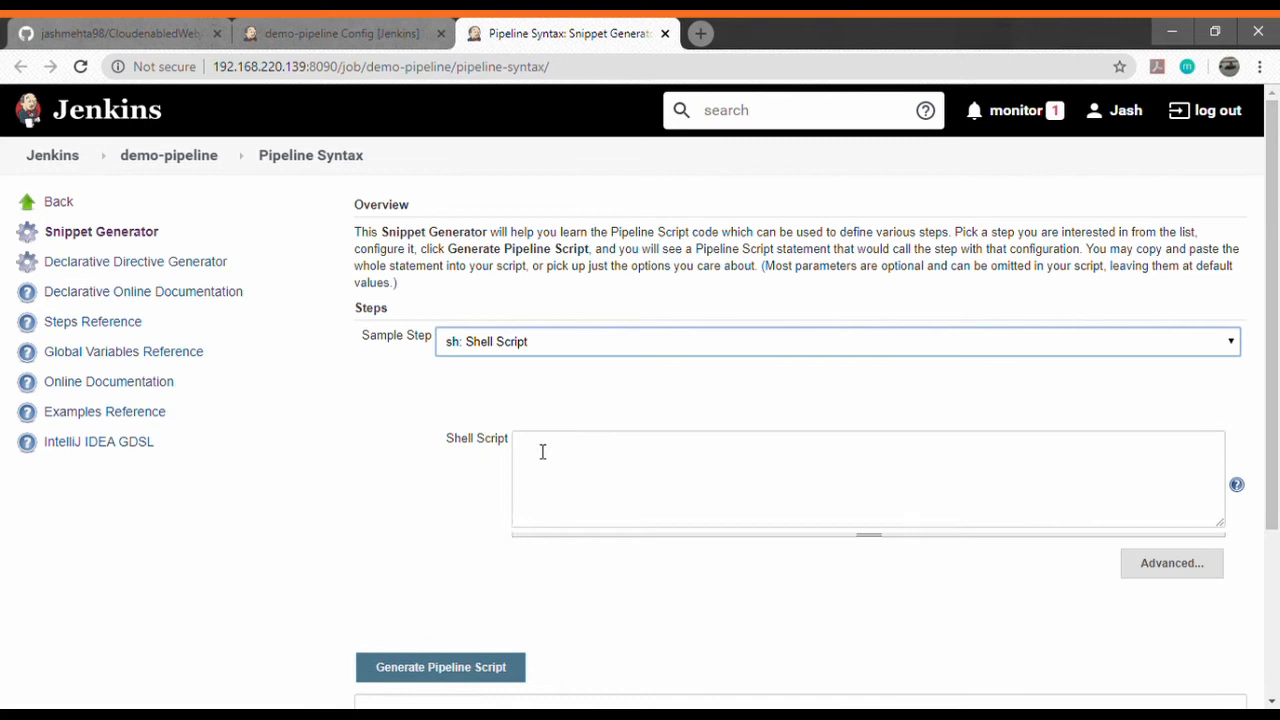
{"action": "left_click", "coordinate": [625, 473]}
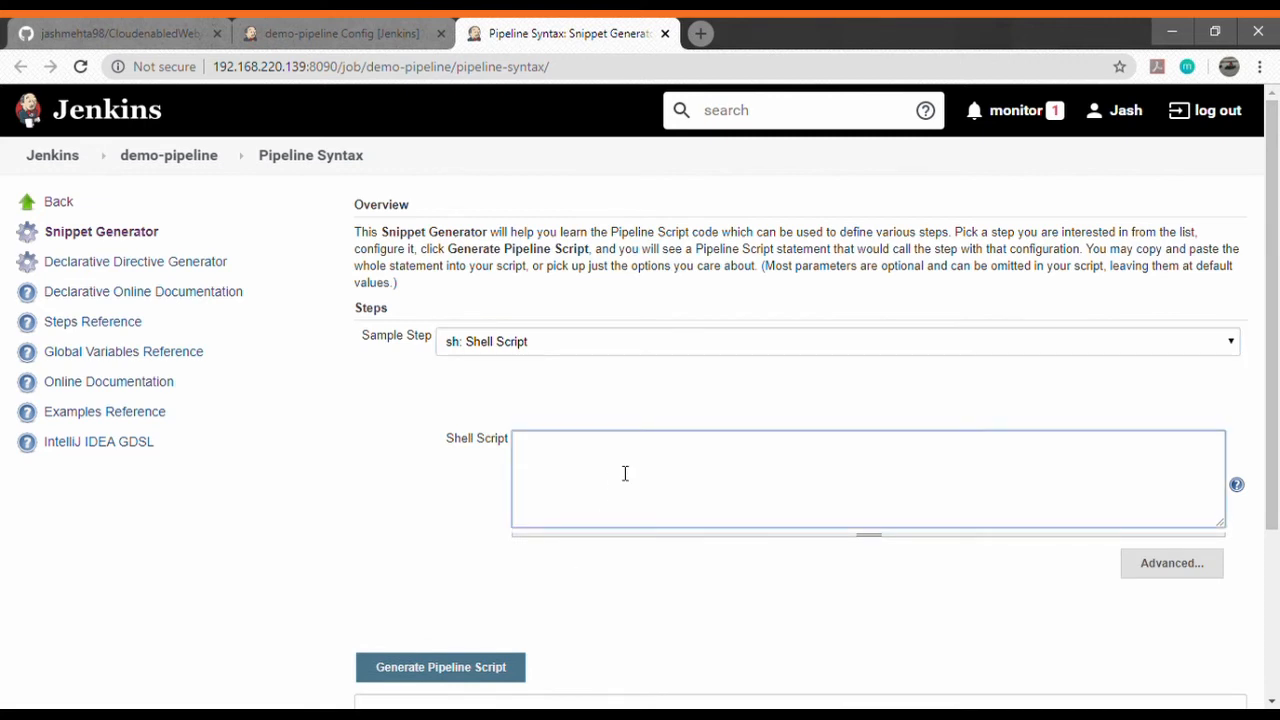
{"action": "type", "text": "sudo apt-get insta"}
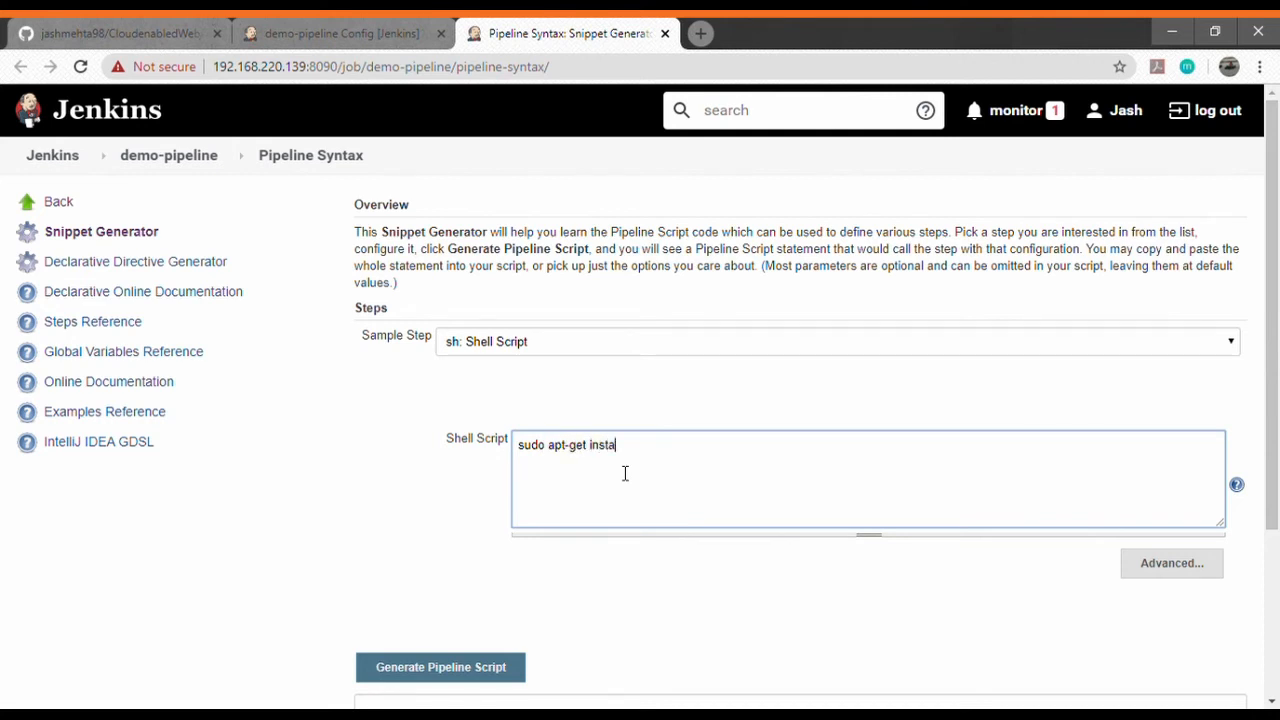
{"action": "type", "text": "ll maven -y"}
{"action": "scroll", "coordinate": [557, 566], "scroll_direction": "down", "scroll_amount": 1}
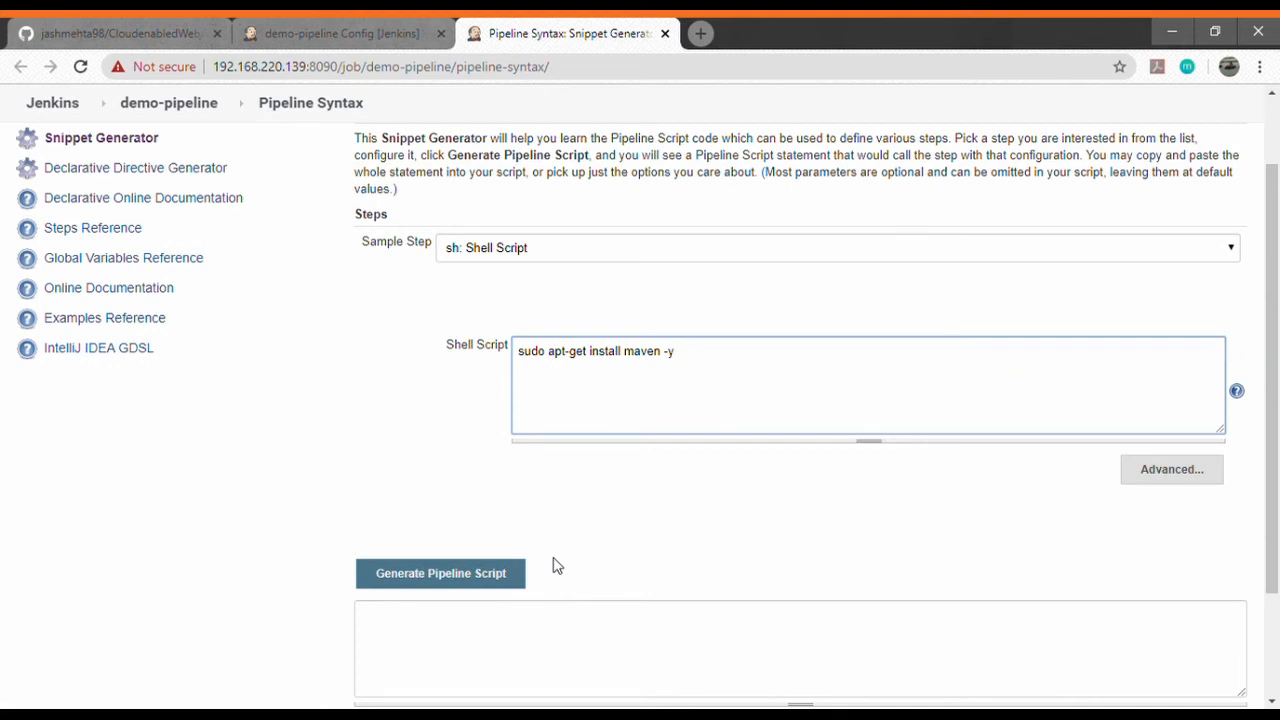
{"action": "left_click", "coordinate": [478, 582]}
{"action": "scroll", "coordinate": [560, 570], "scroll_direction": "down", "scroll_amount": 1}
Copy the generated sh line and paste it as line 2, after the git checkout.
{"action": "left_click_drag", "start_coordinate": [602, 549], "coordinate": [340, 521]}
{"action": "key", "text": "ctrl+c"}
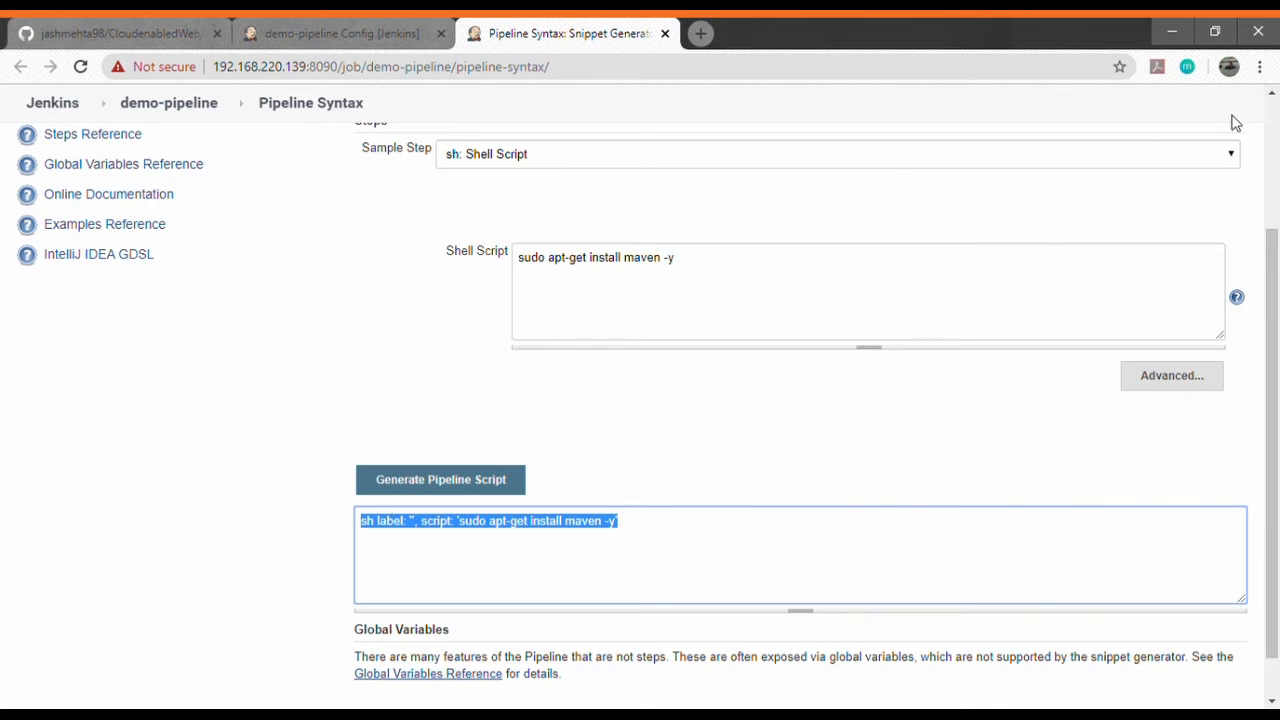
{"action": "key", "text": "ctrl+shift+Tab"}
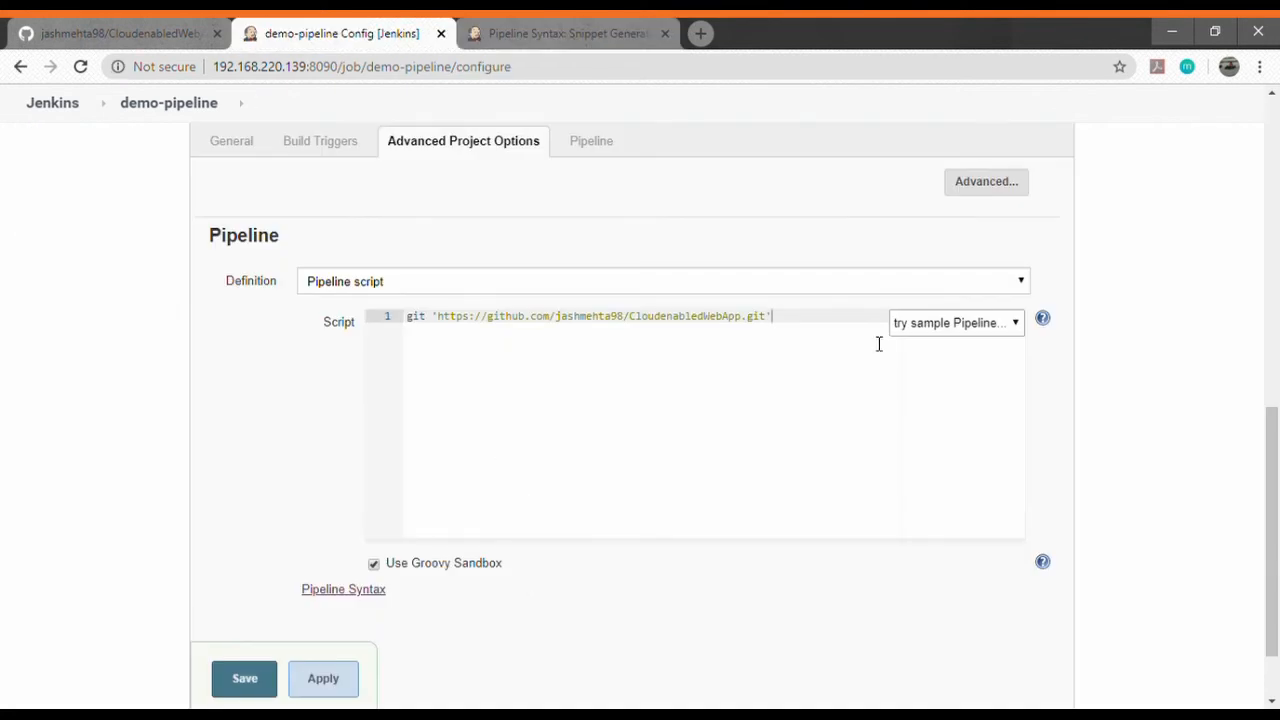
{"action": "key", "text": "Return"}
{"action": "key", "text": "ctrl+v"}
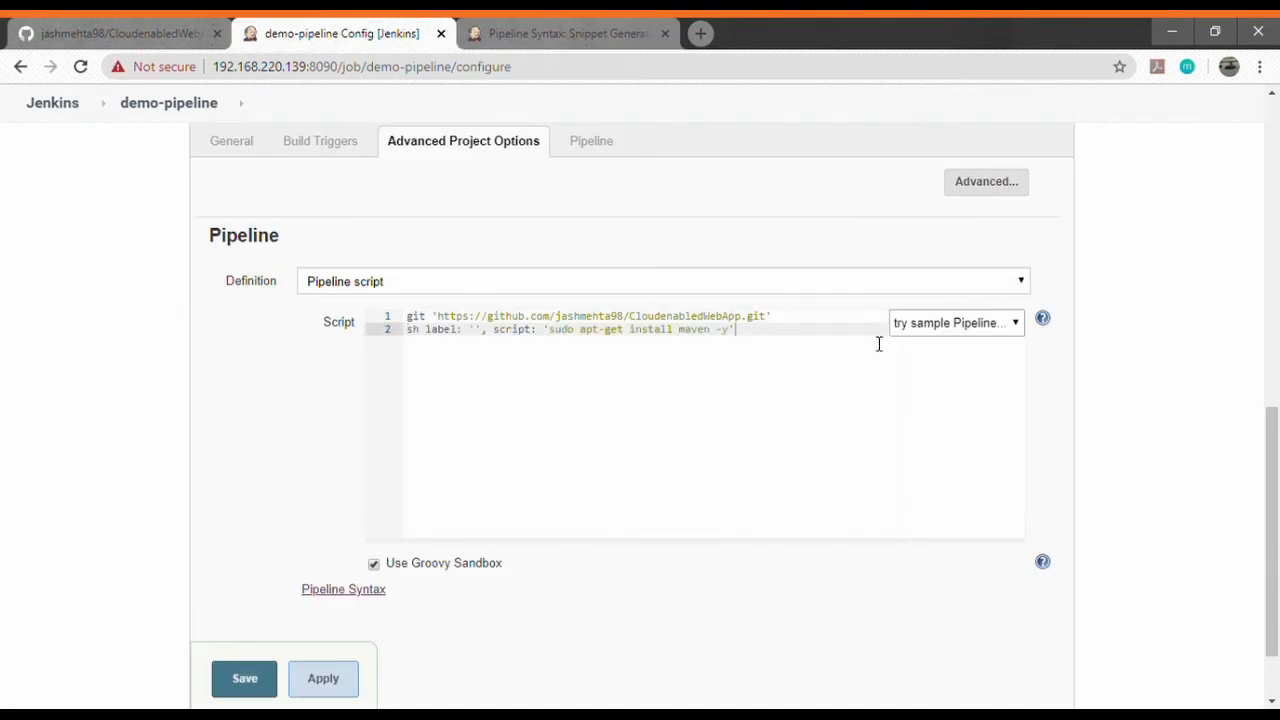
Paste sh steps for mvn compile, mvn package, apt install tomcat8 -y and copying the WAR to webapps.
{"action": "key", "text": "Return"}
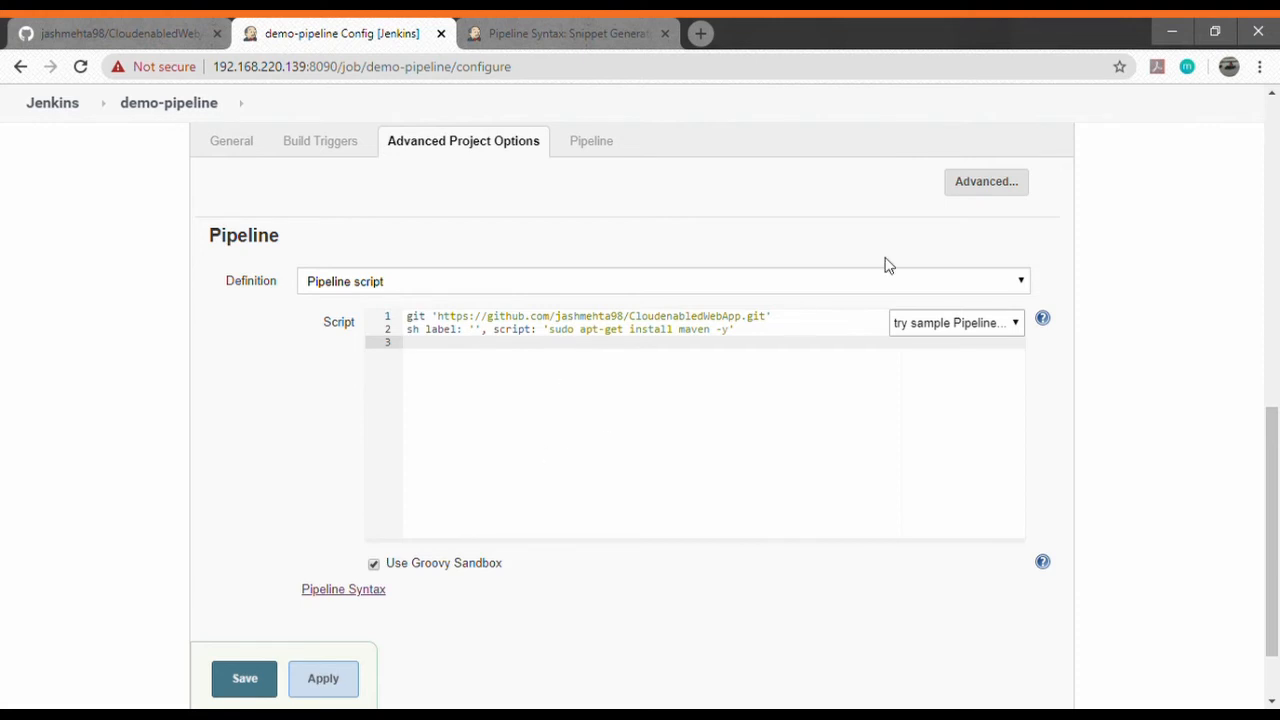
{"action": "type", "text": "sh label: '', script: 'sudo mvn compile' sh label: '', script: 'sudo mvn package' sh label: '', script: 'sudo apt install tomcat8 -y' sh label: '', script: 'sudo cp target/CloudenabledWebApp.war /var/lib/tomcat8/webapps'"}
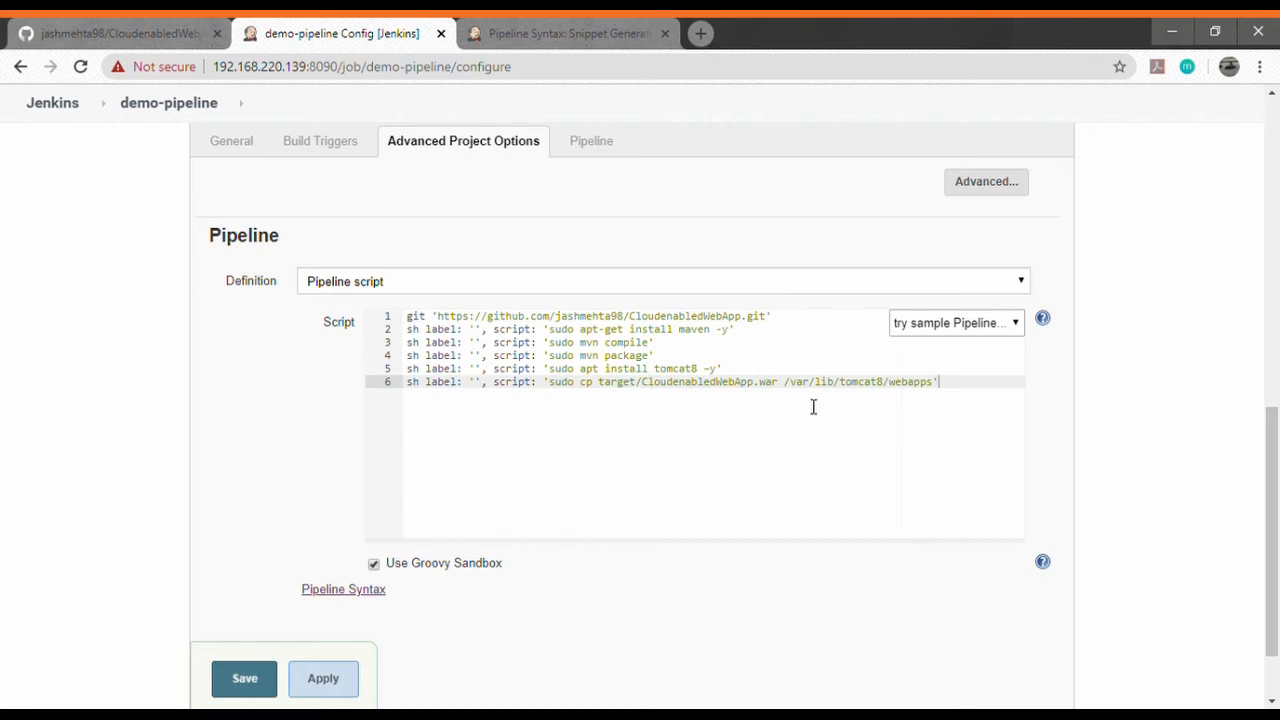
Generate a stage('Clone your repo') snippet and copy its stage line.
{"action": "left_click", "coordinate": [538, 33]}
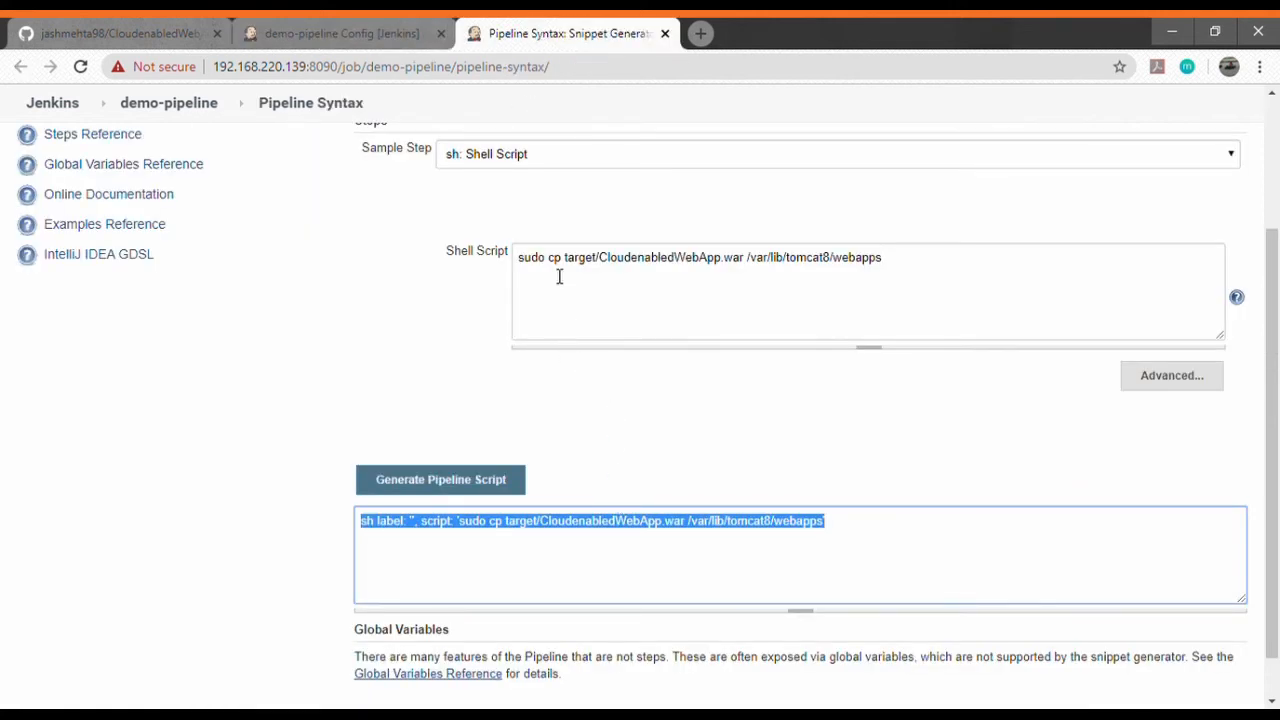
{"action": "left_click", "coordinate": [514, 149]}
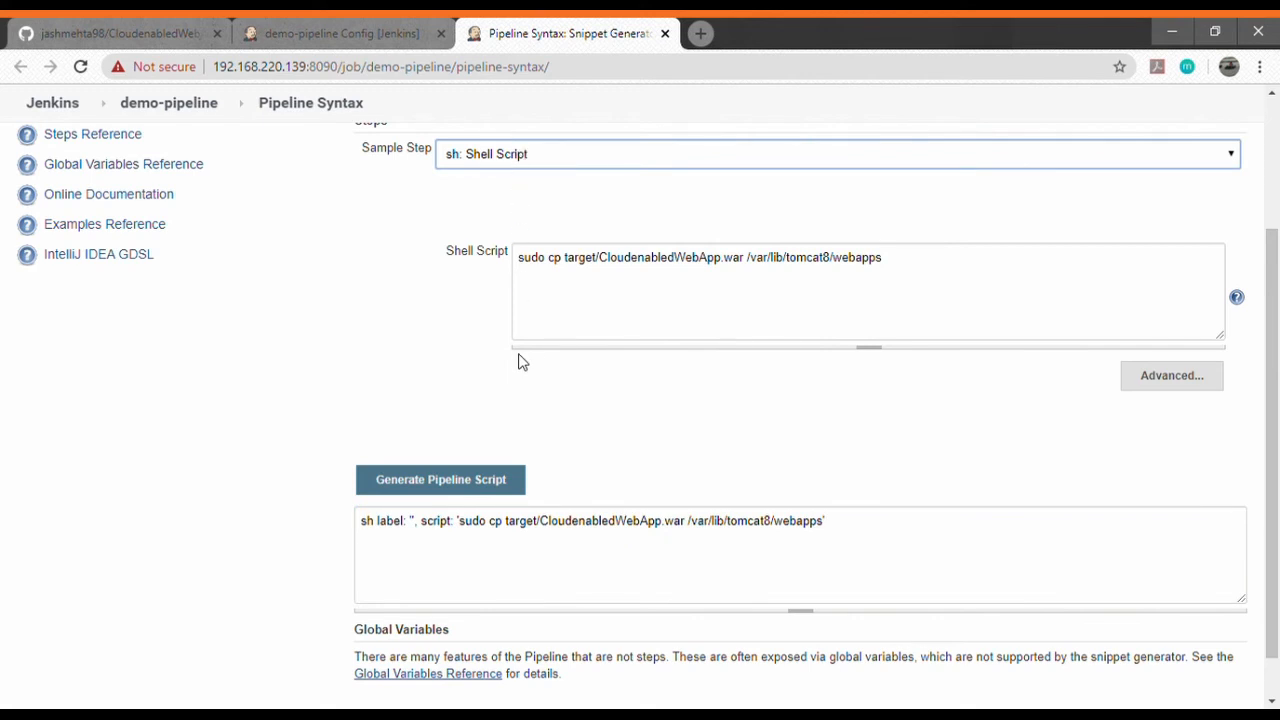
{"action": "left_click", "coordinate": [527, 321]}
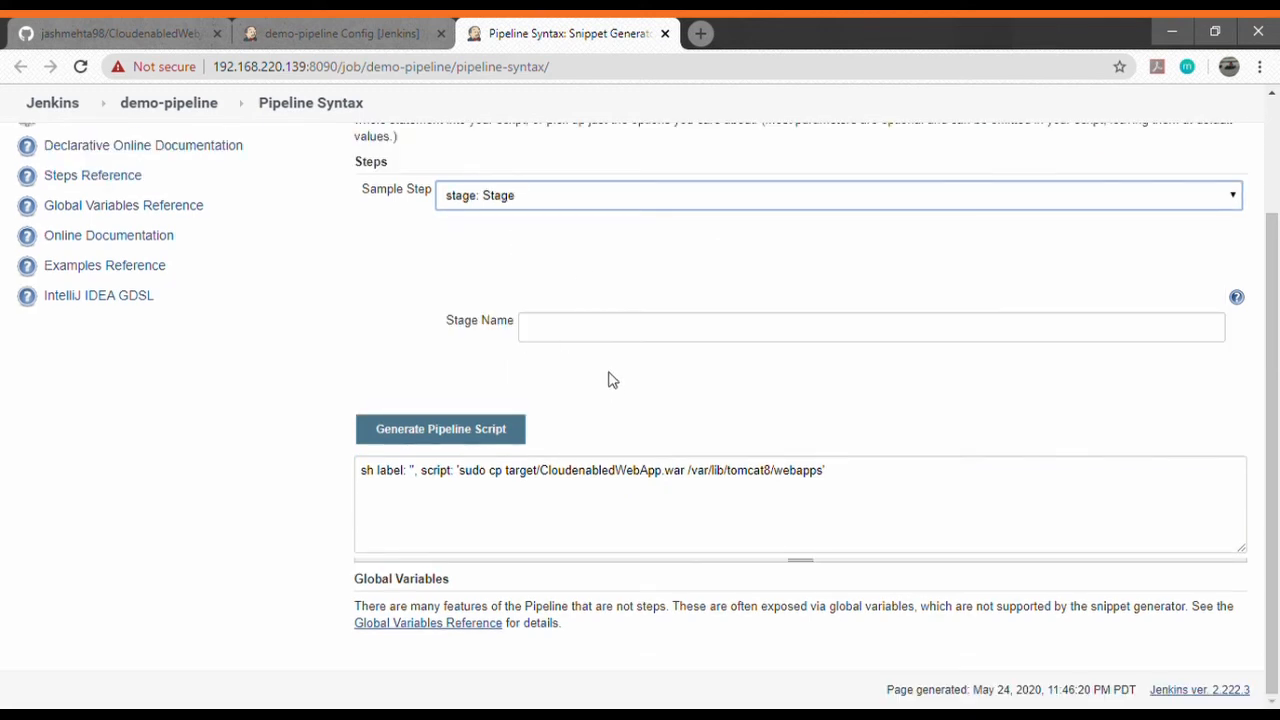
{"action": "left_click", "coordinate": [592, 338]}
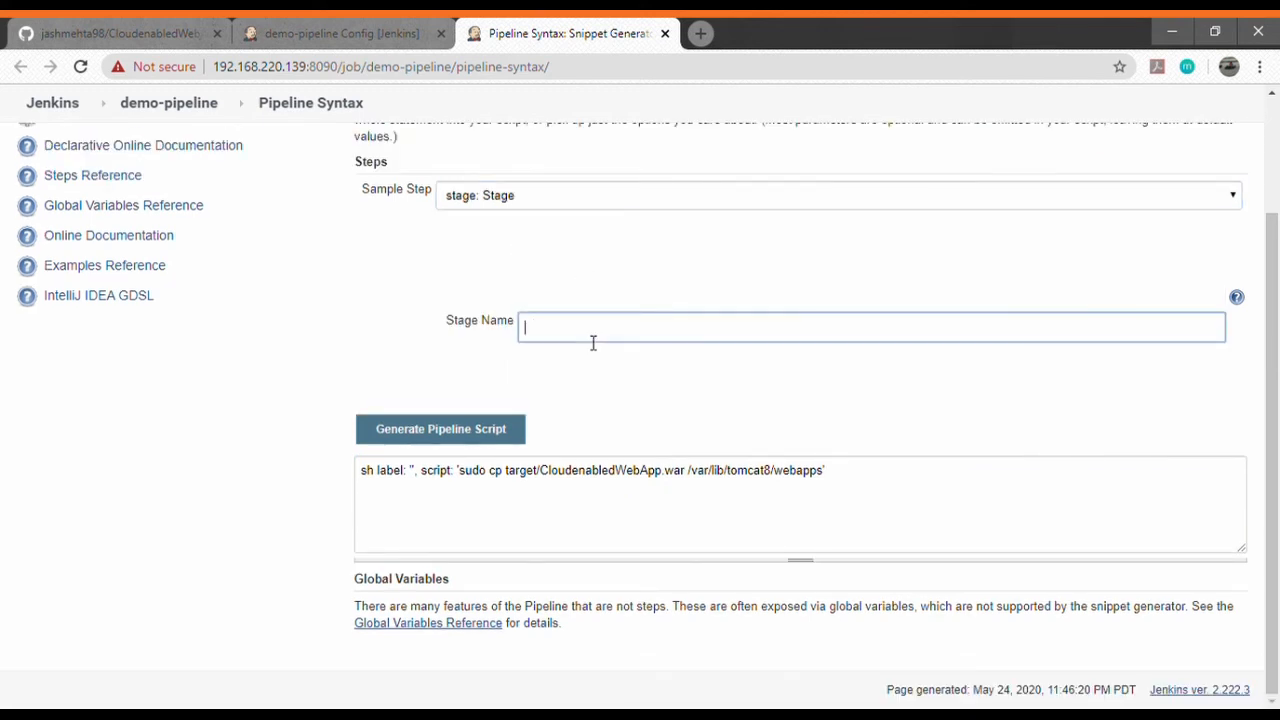
{"action": "type", "text": "CLone your repo"}
{"action": "left_click", "coordinate": [496, 428]}
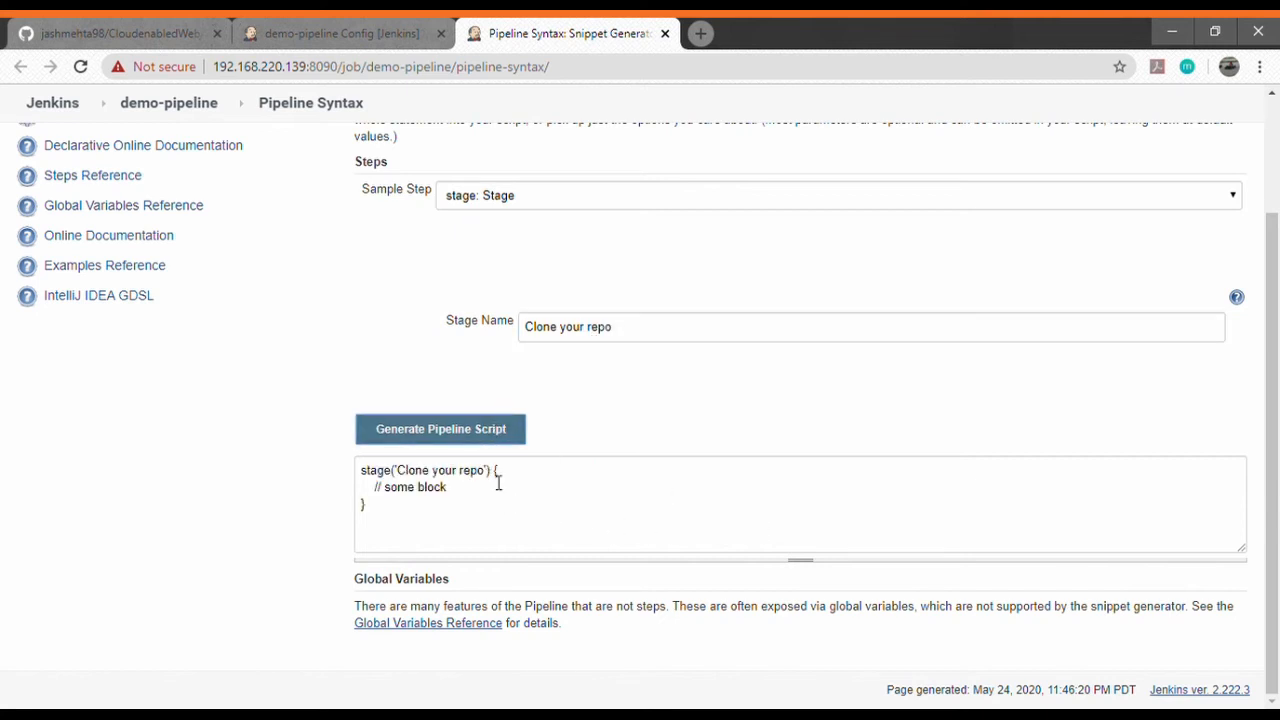
{"action": "left_click_drag", "start_coordinate": [491, 471], "coordinate": [362, 472]}
{"action": "key", "text": "ctrl+c"}
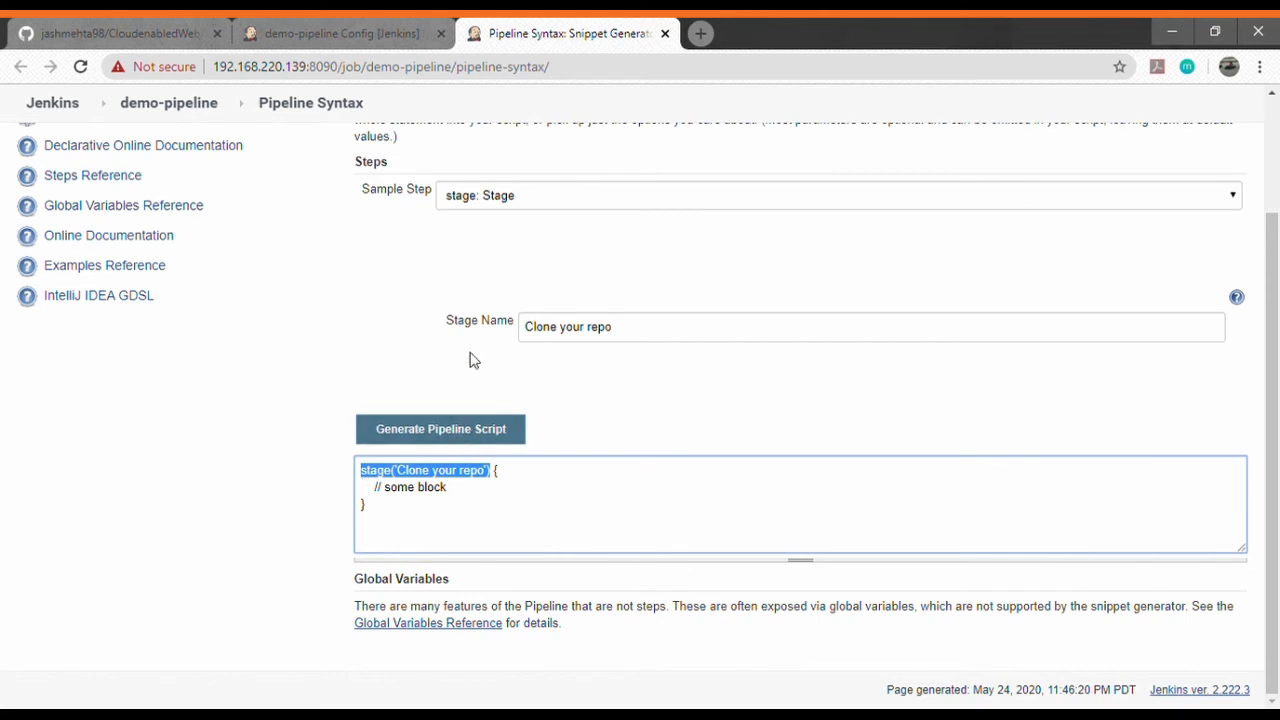
{"action": "left_click", "coordinate": [388, 38]}
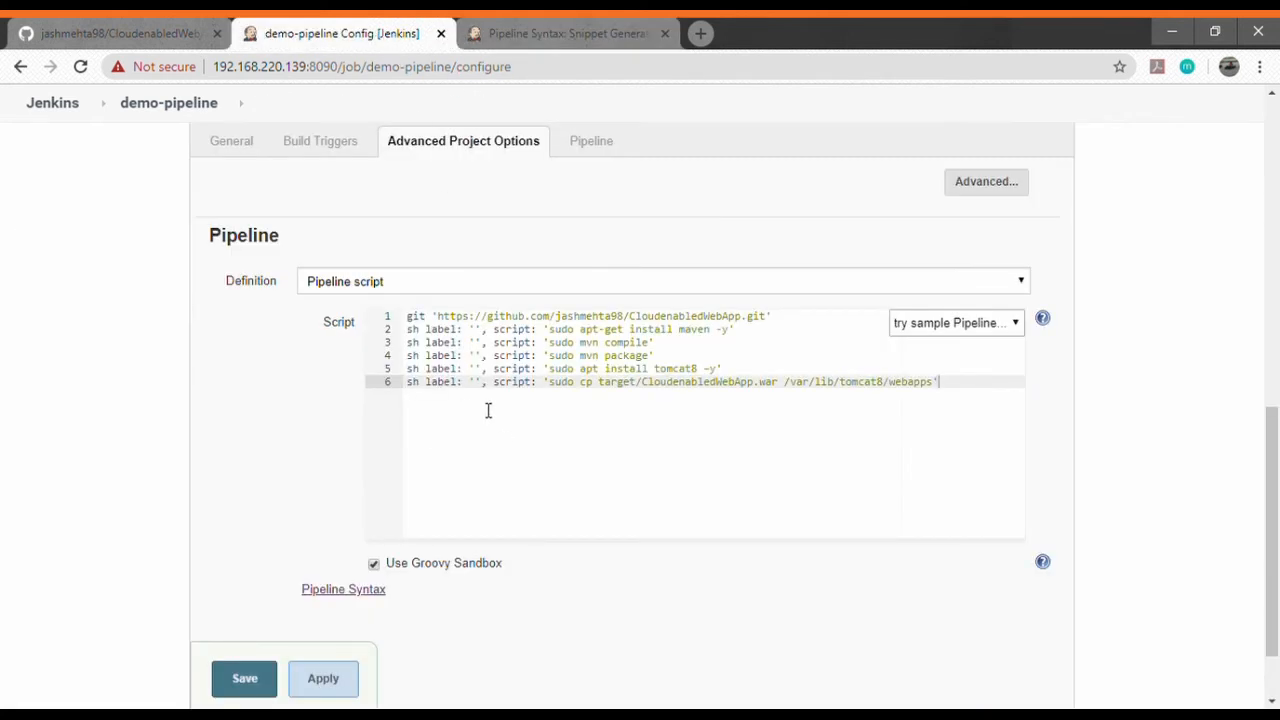
Wrap all script steps in a node { } block.
{"action": "left_click", "coordinate": [388, 318]}
{"action": "left_click", "coordinate": [413, 320]}
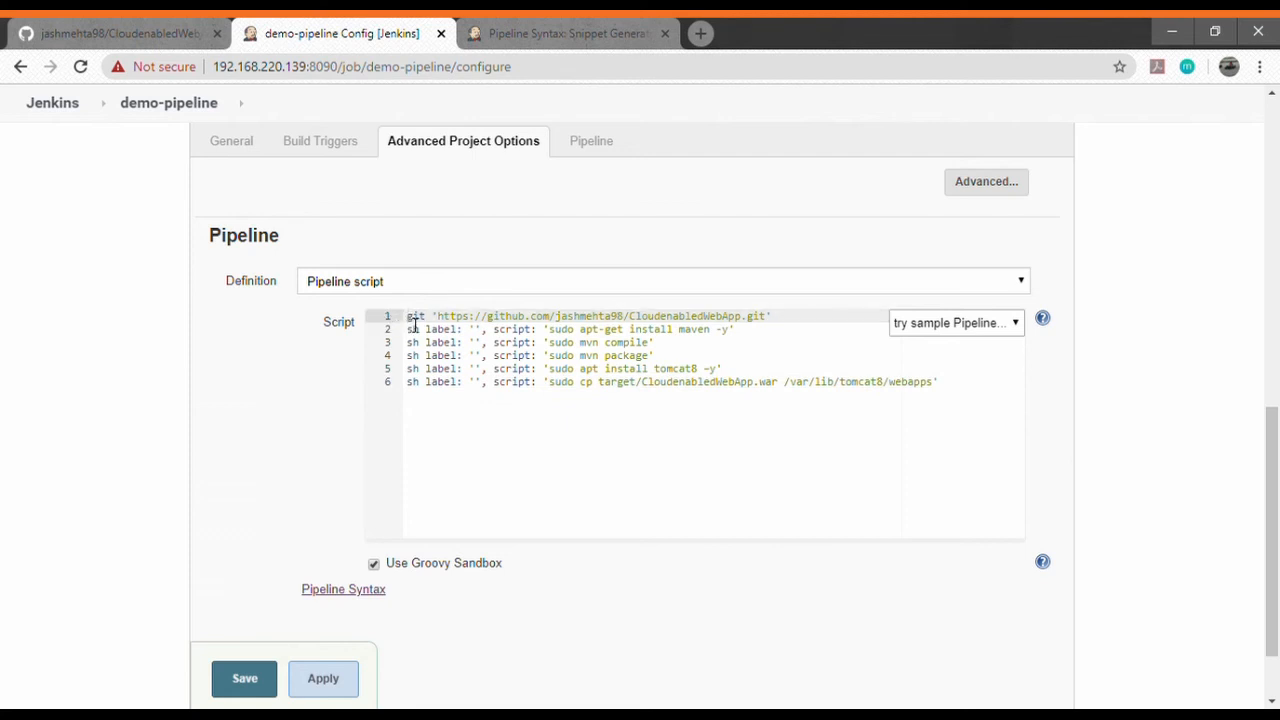
{"action": "key", "text": "Return"}
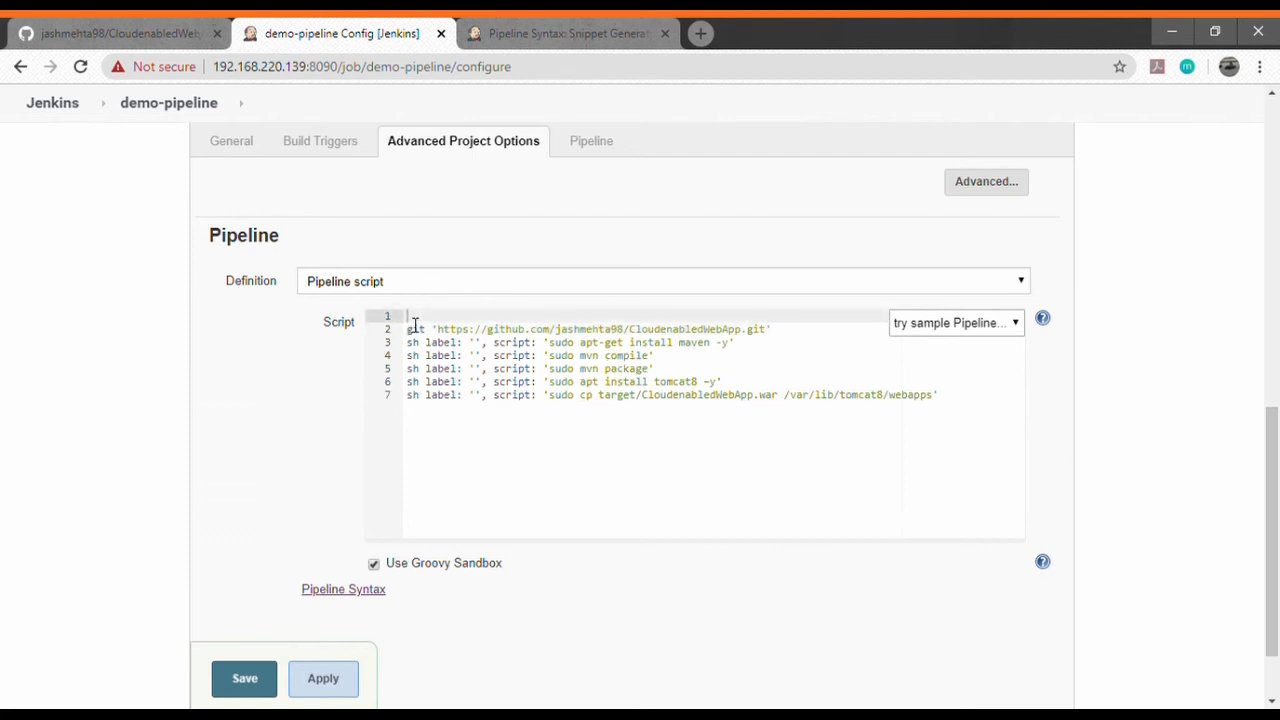
{"action": "type", "text": "node"}
{"action": "key", "text": "Return"}
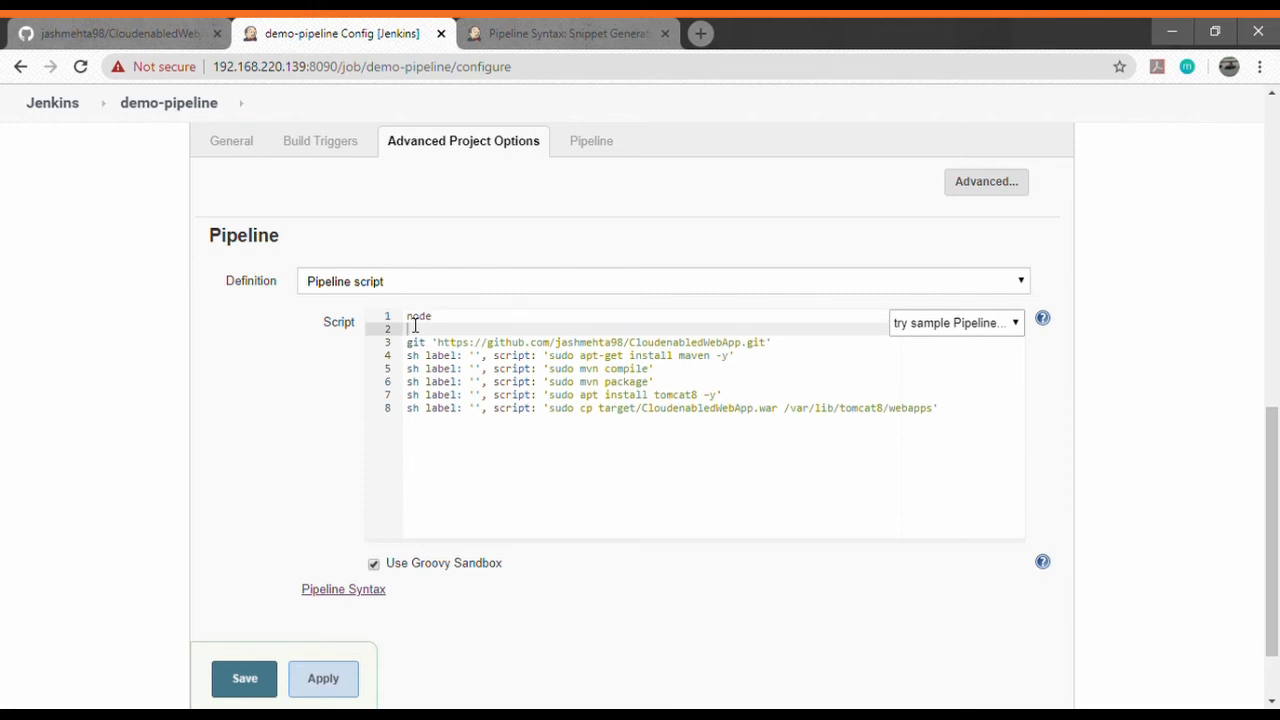
{"action": "type", "text": "{"}
{"action": "key", "text": "Down"}
{"action": "key", "text": "Down"}
{"action": "key", "text": "Down"}
{"action": "key", "text": "Down"}
{"action": "key", "text": "Down"}
{"action": "key", "text": "Down"}
{"action": "key", "text": "End"}
{"action": "key", "text": "Return"}
{"action": "type", "text": "}"}
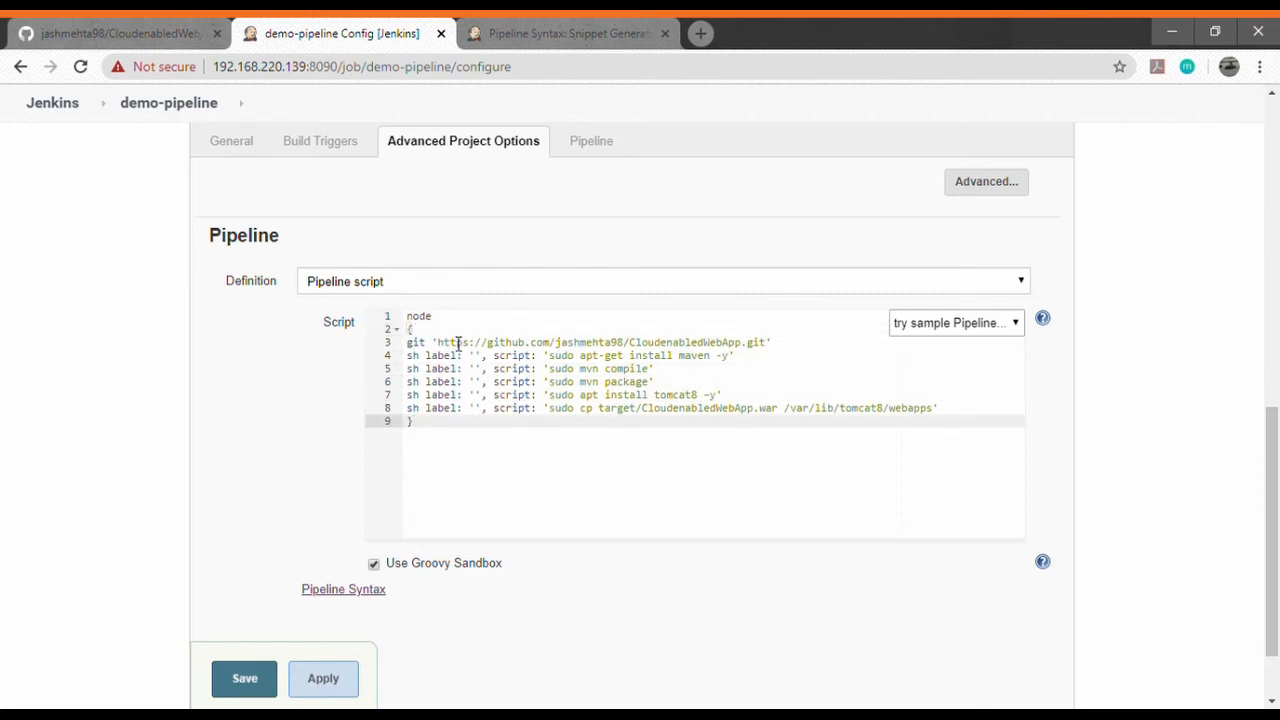
Insert the stage('Clone your repo') line above the git step and add lines for the remaining stages.
{"action": "left_click", "coordinate": [457, 333]}
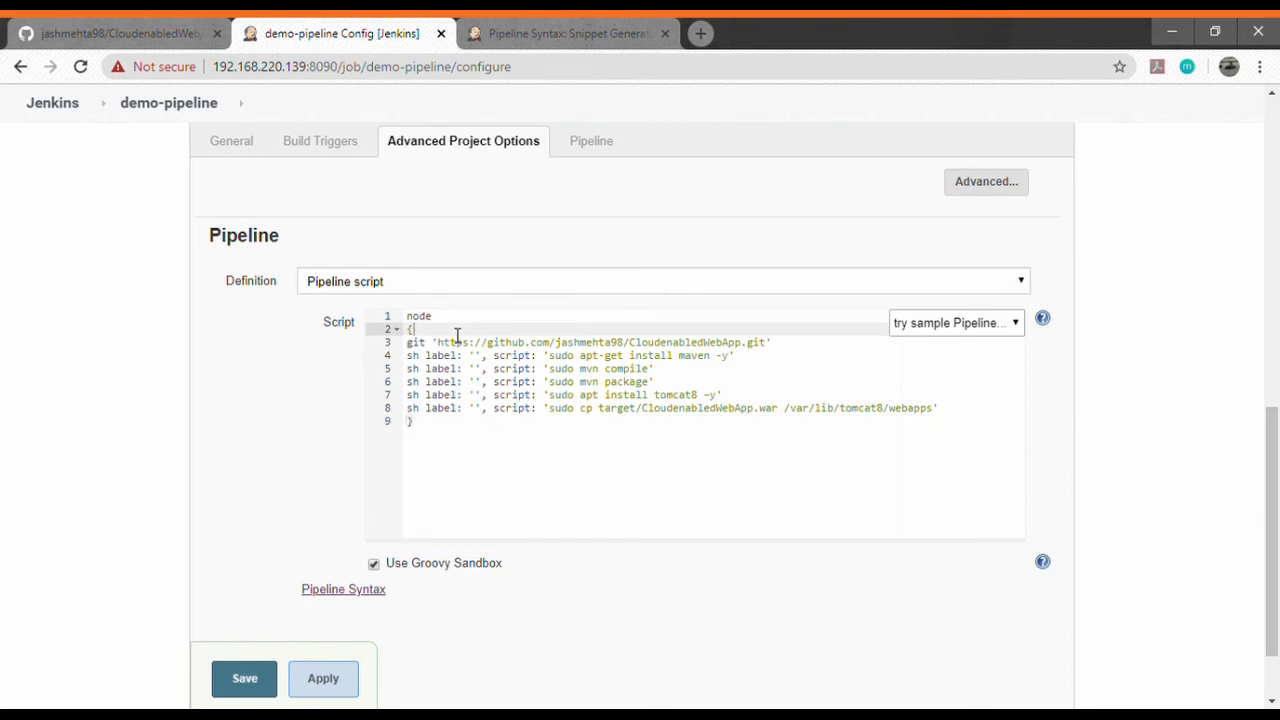
{"action": "key", "text": "Return"}
{"action": "key", "text": "BackSpace"}
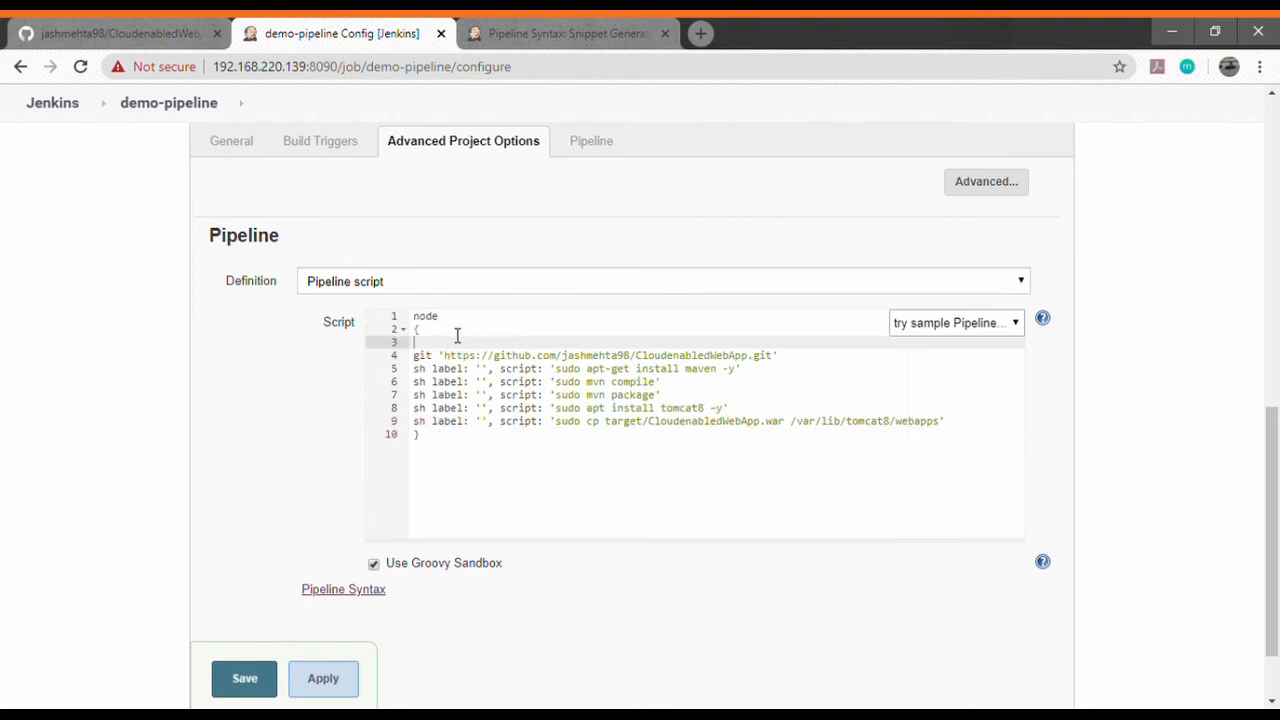
{"action": "key", "text": "ctrl+v"}
{"action": "left_click", "coordinate": [797, 361]}
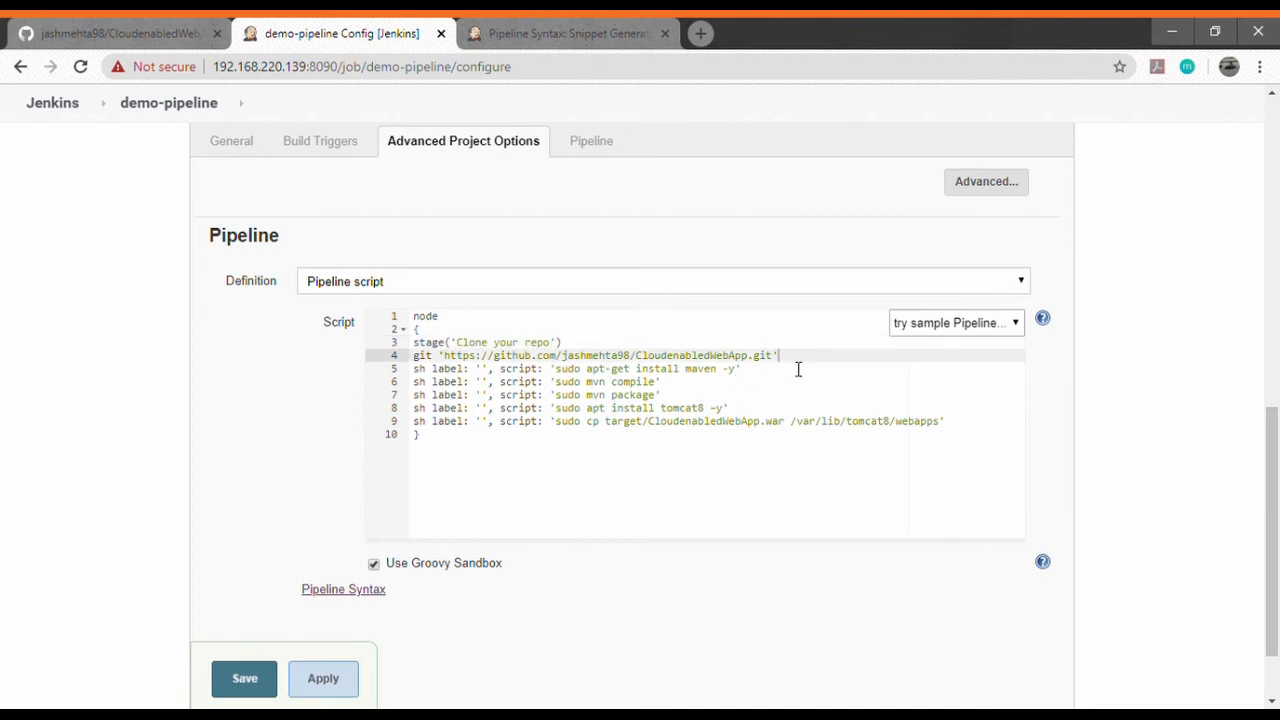
{"action": "key", "text": "Return"}
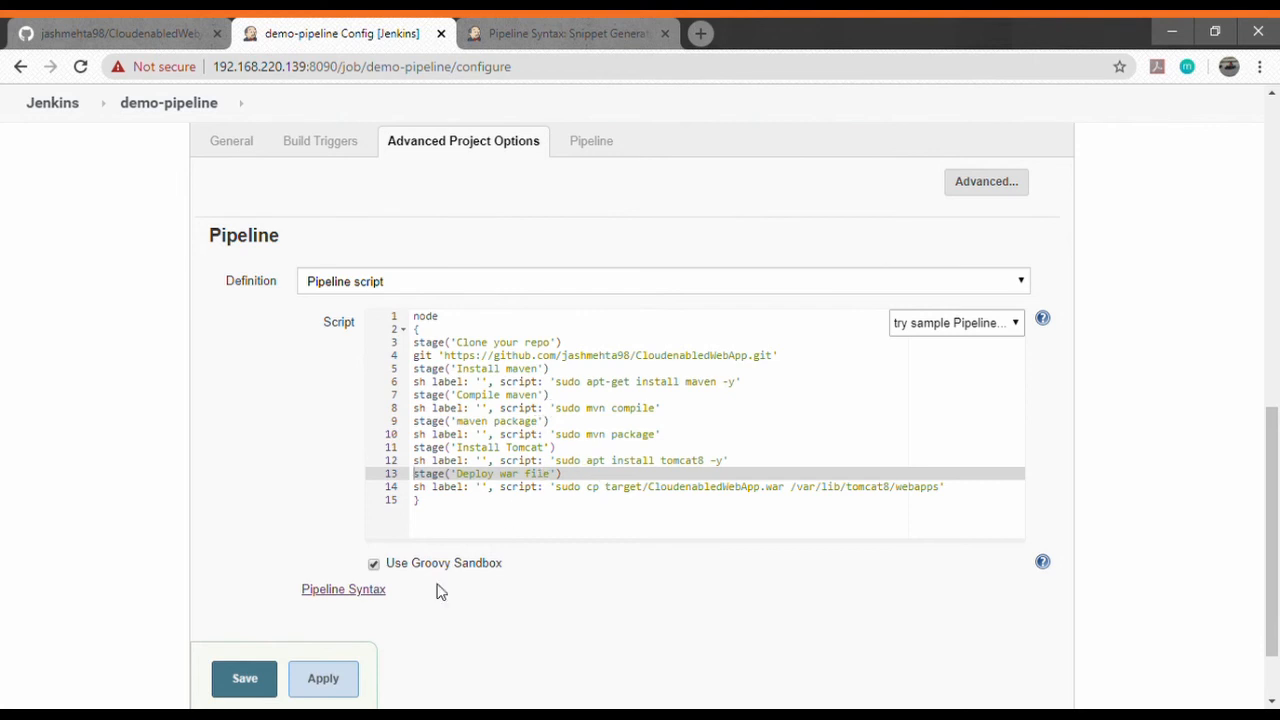
Save the demo-pipeline configuration and schedule a build with Build Now.
{"action": "left_click", "coordinate": [250, 680]}
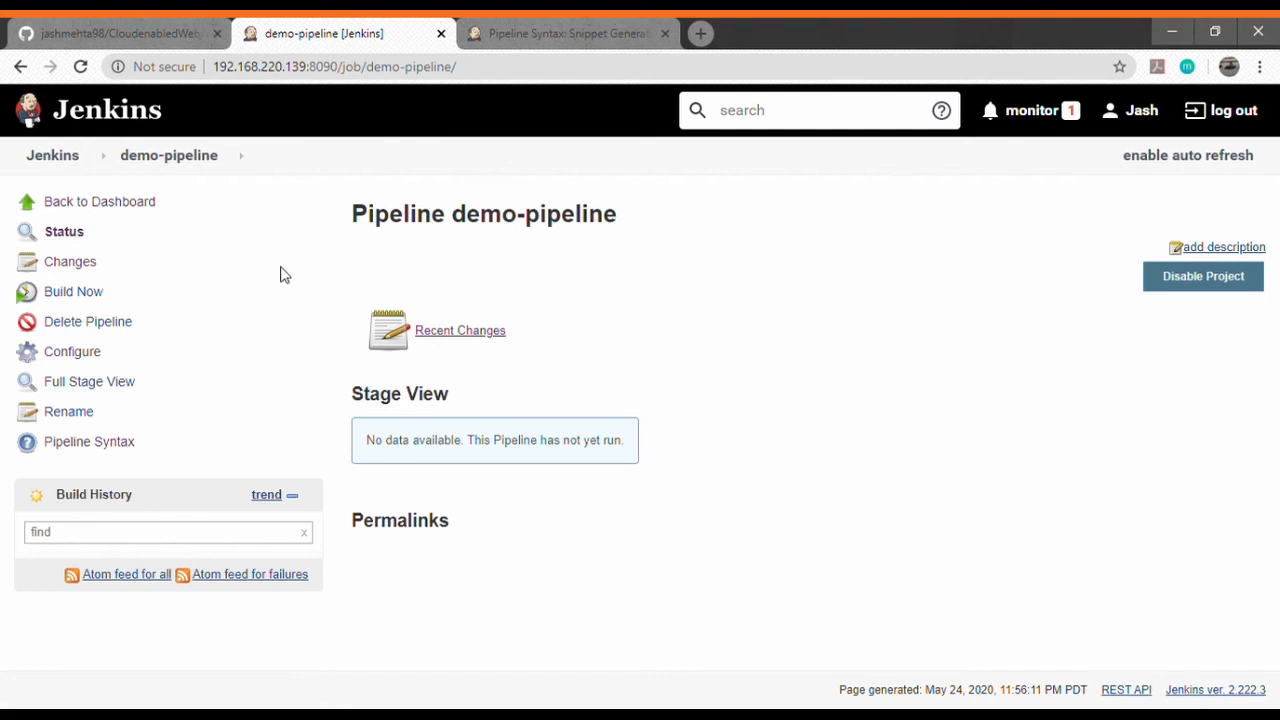
{"action": "left_click", "coordinate": [77, 293]}
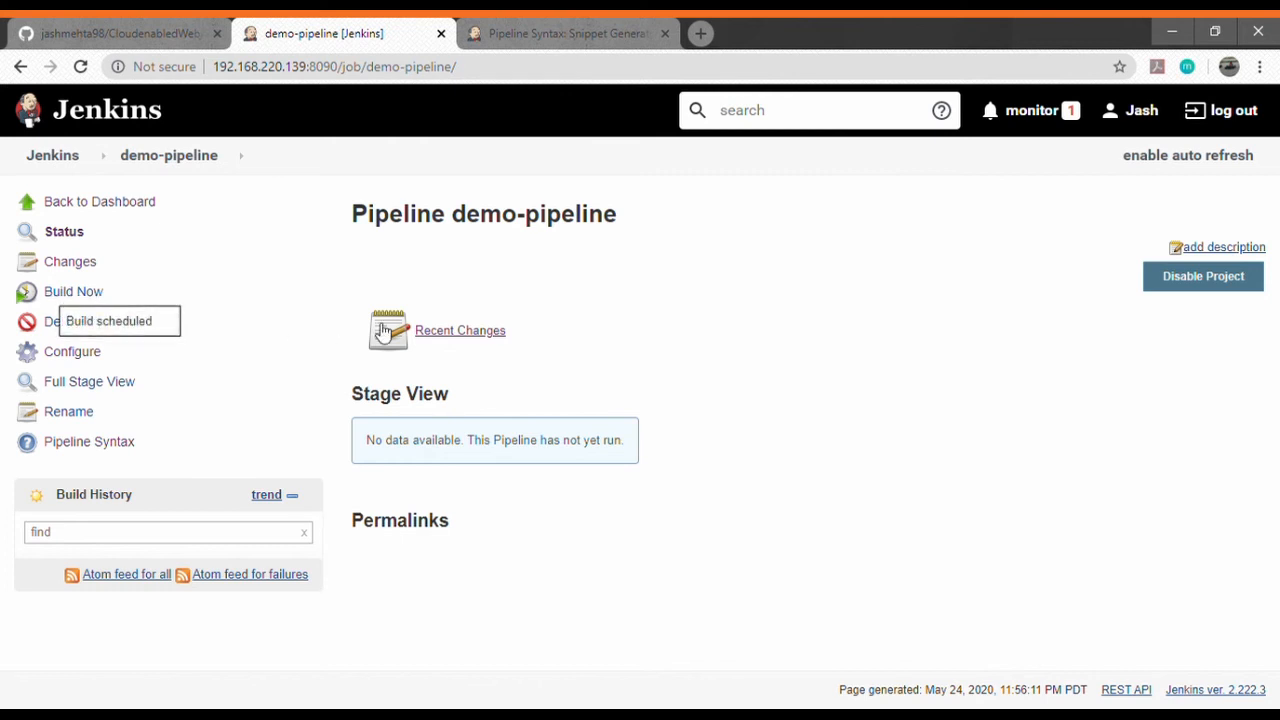